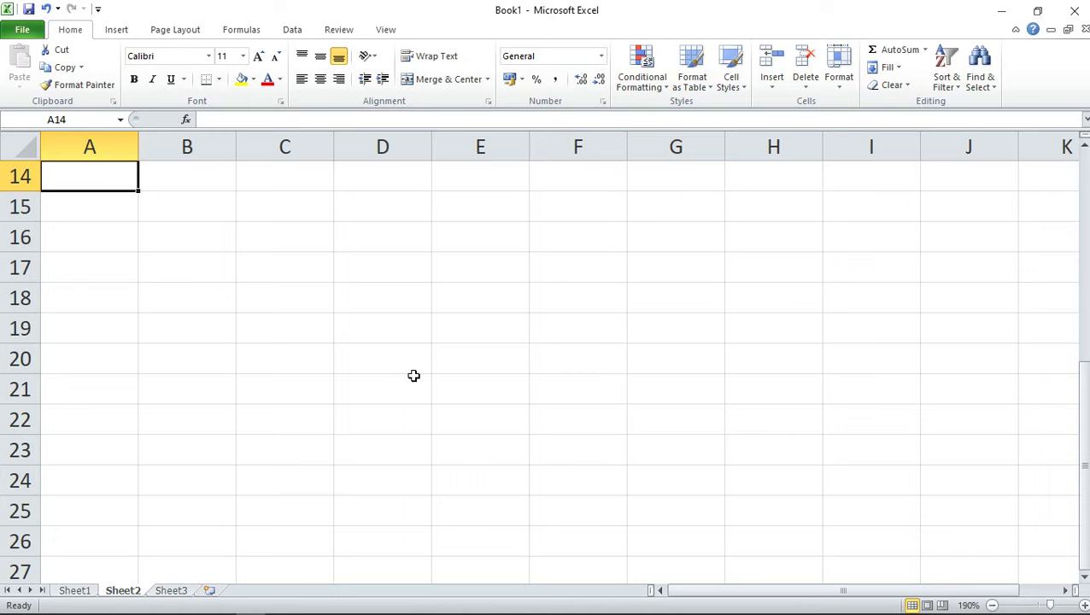
# Enter a sample name in cell B2.
pyautogui.scroll(4, 278, 399)
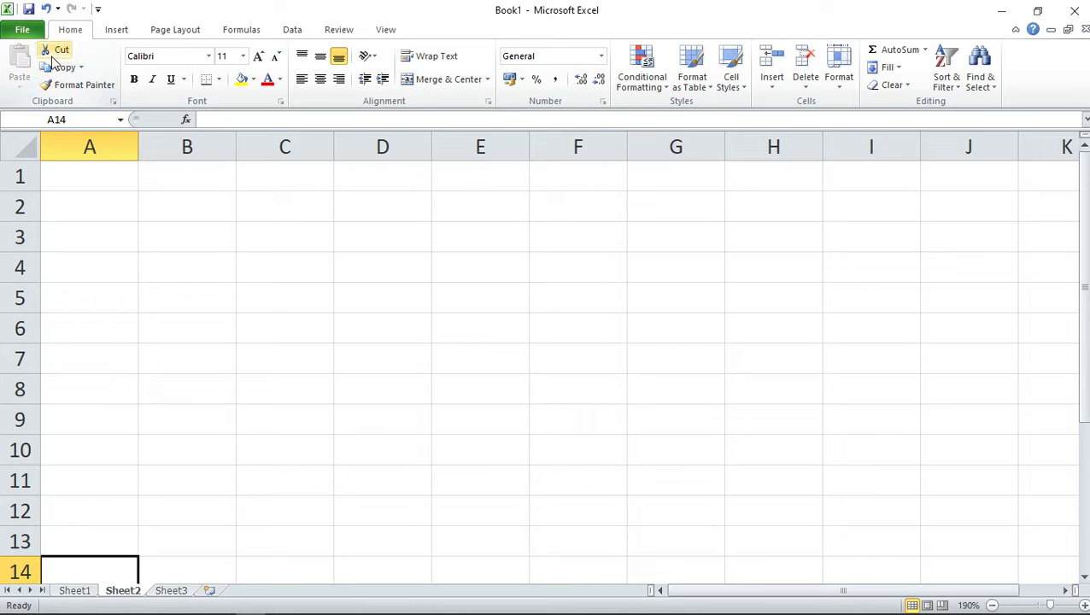
pyautogui.click(78, 91)
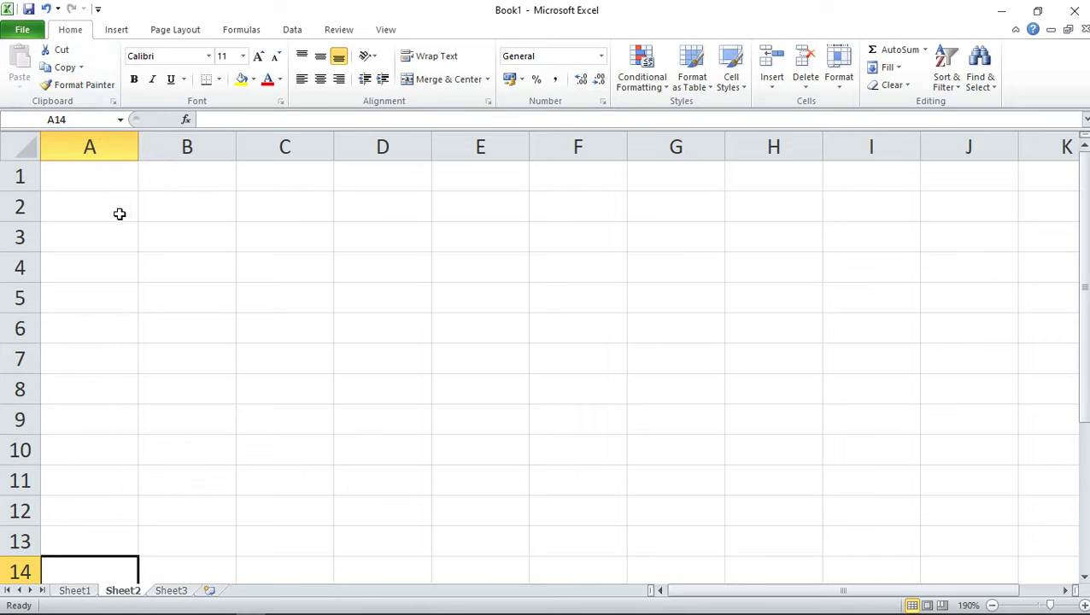
pyautogui.click(119, 213)
pyautogui.click(213, 207)
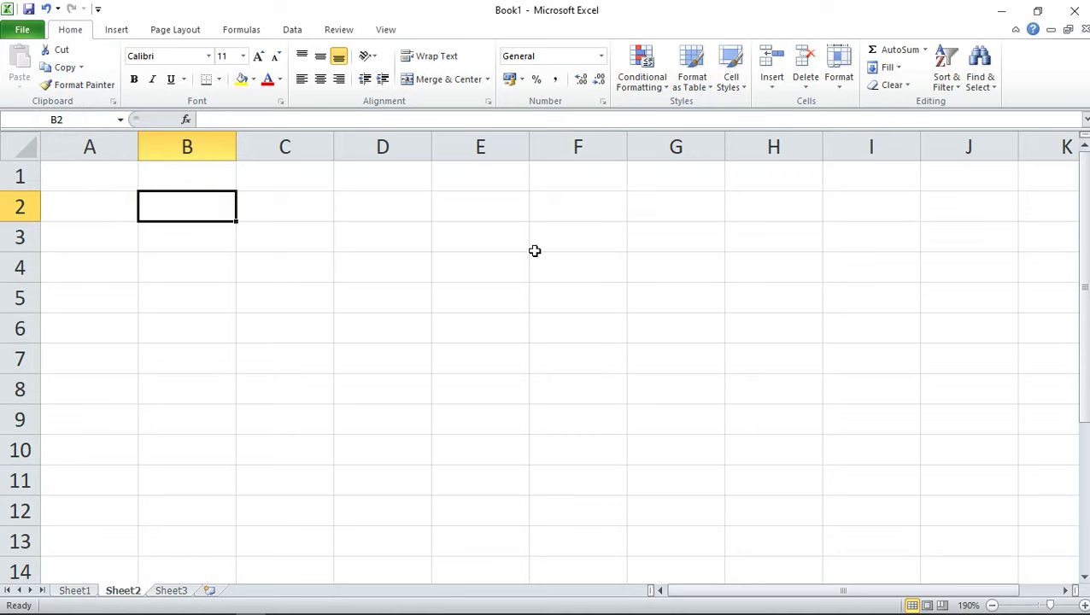
pyautogui.write('amit')
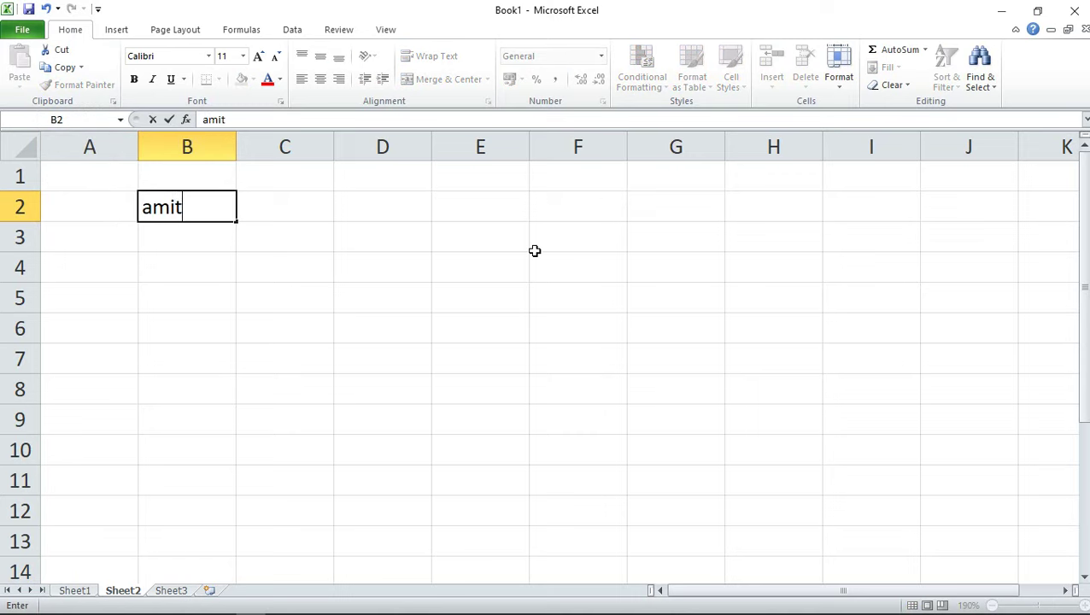
pyautogui.click(215, 328)
# Make the name in B2 bold and italic, leaving it without underline.
pyautogui.click(175, 206)
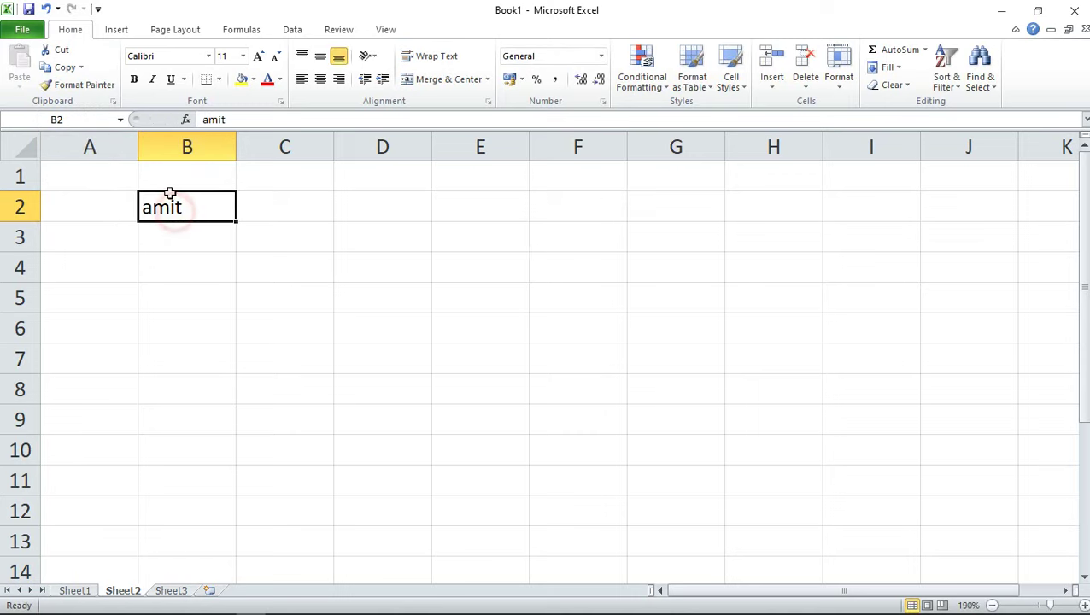
pyautogui.click(134, 79)
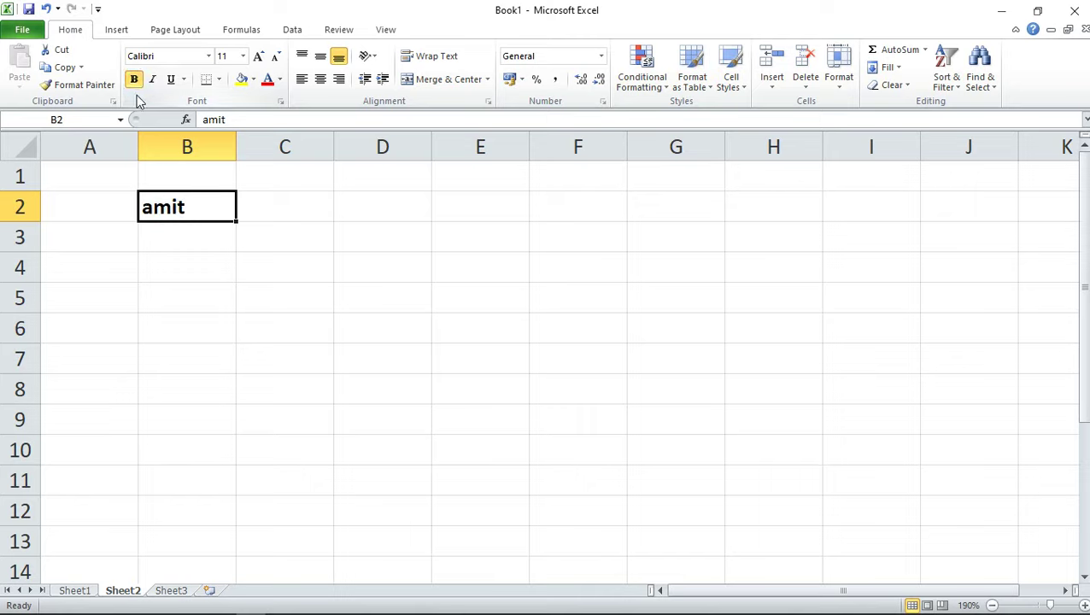
pyautogui.click(154, 80)
pyautogui.click(173, 79)
pyautogui.click(173, 80)
# Change the font of the name in B2 to Century Gothic.
pyautogui.click(210, 55)
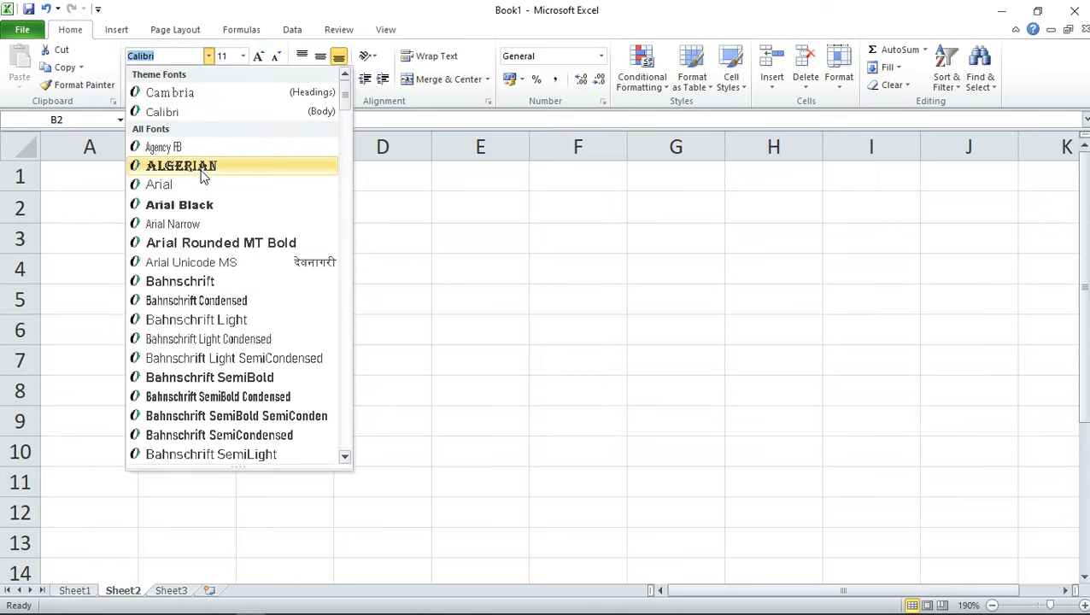
pyautogui.scroll(-4, 233, 380)
pyautogui.scroll(-2, 238, 359)
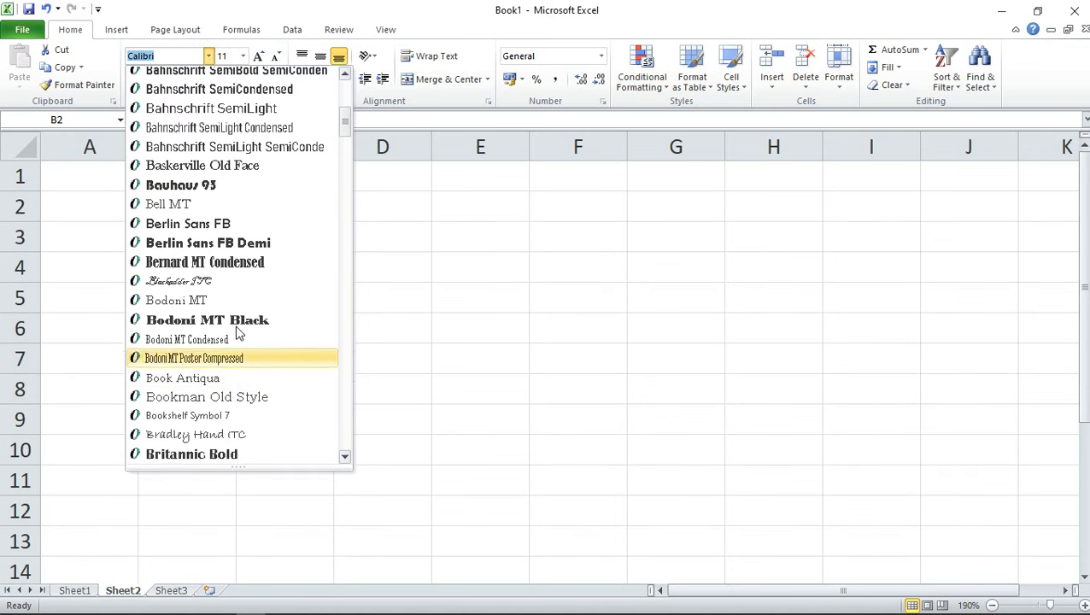
pyautogui.scroll(-6, 226, 282)
pyautogui.scroll(-1, 214, 290)
pyautogui.click(209, 321)
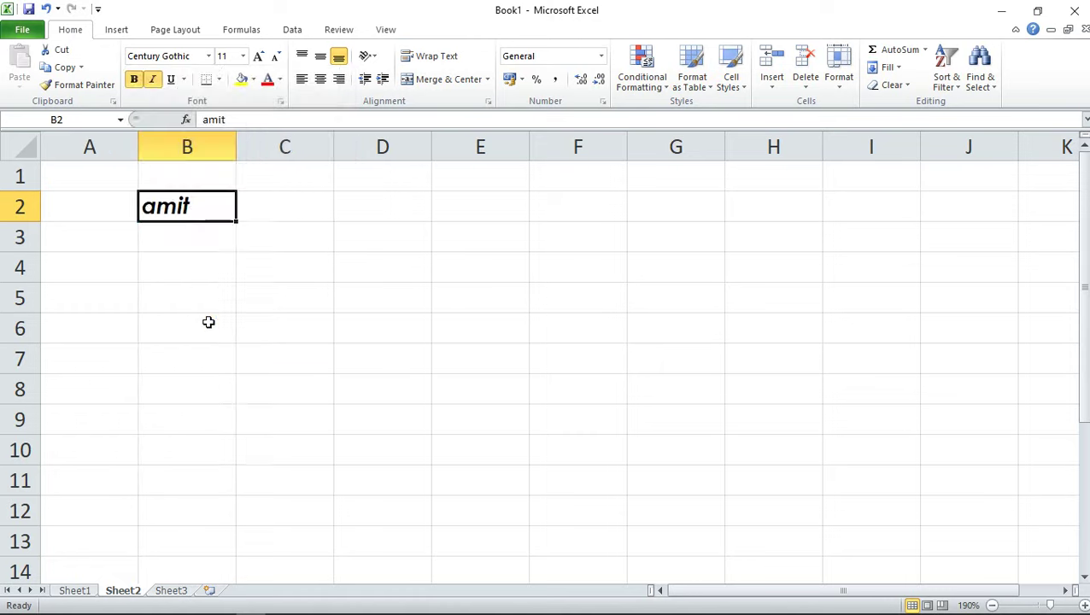
pyautogui.click(279, 78)
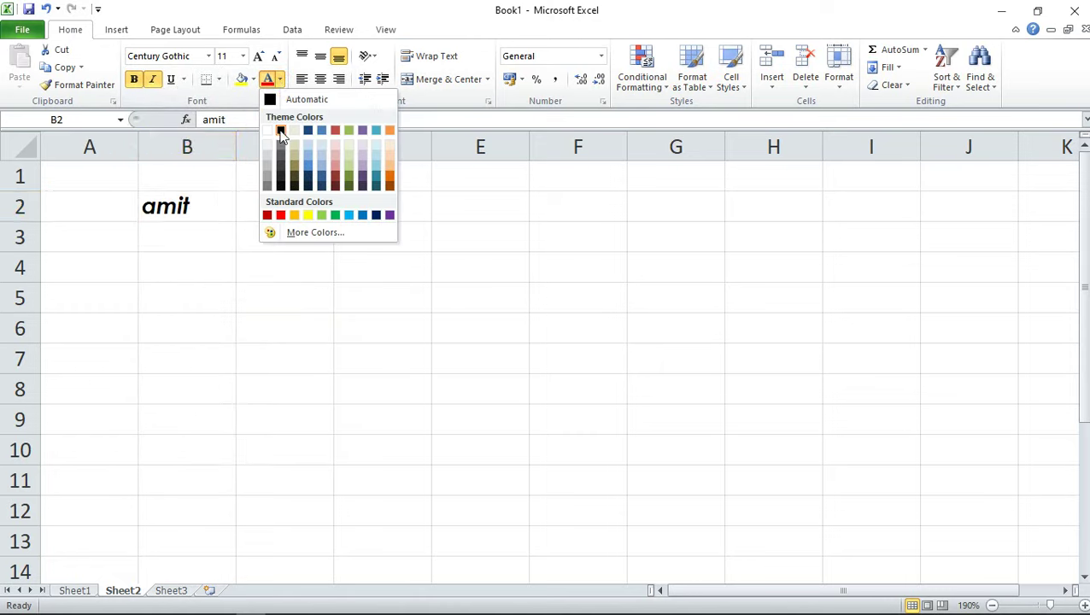
# Colour the name in B2 bright red on a yellow cell fill.
pyautogui.click(281, 214)
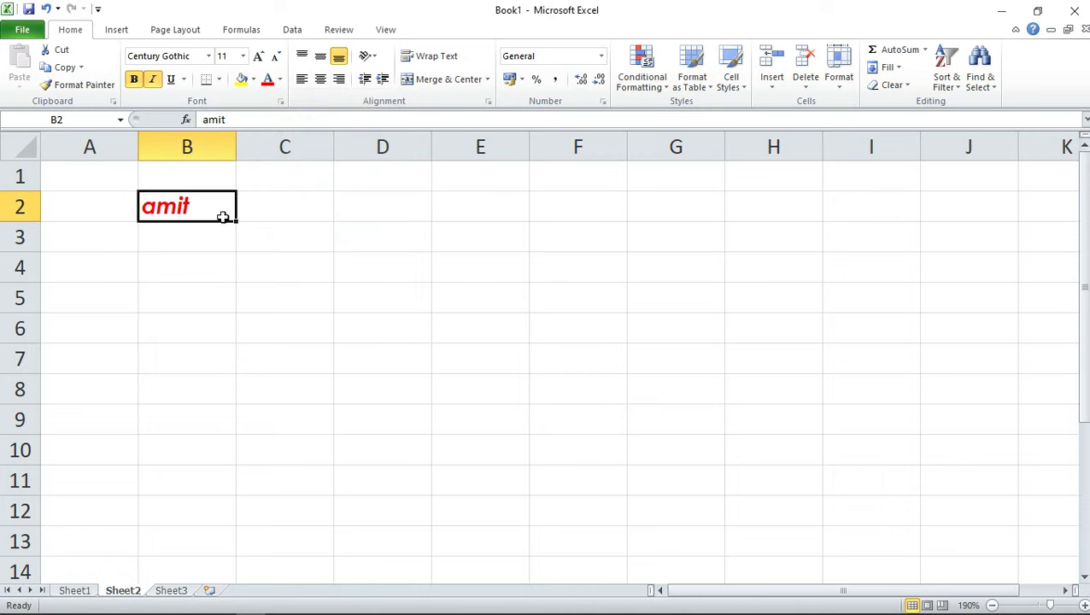
pyautogui.click(254, 79)
pyautogui.click(281, 198)
pyautogui.click(359, 272)
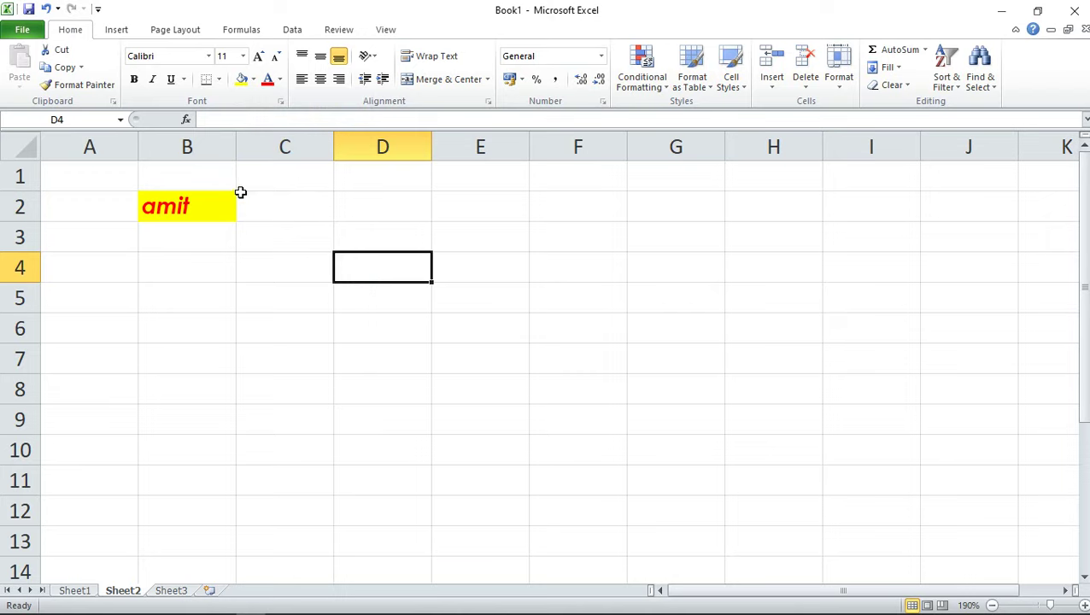
# Put an outside border around cell B2.
pyautogui.click(204, 214)
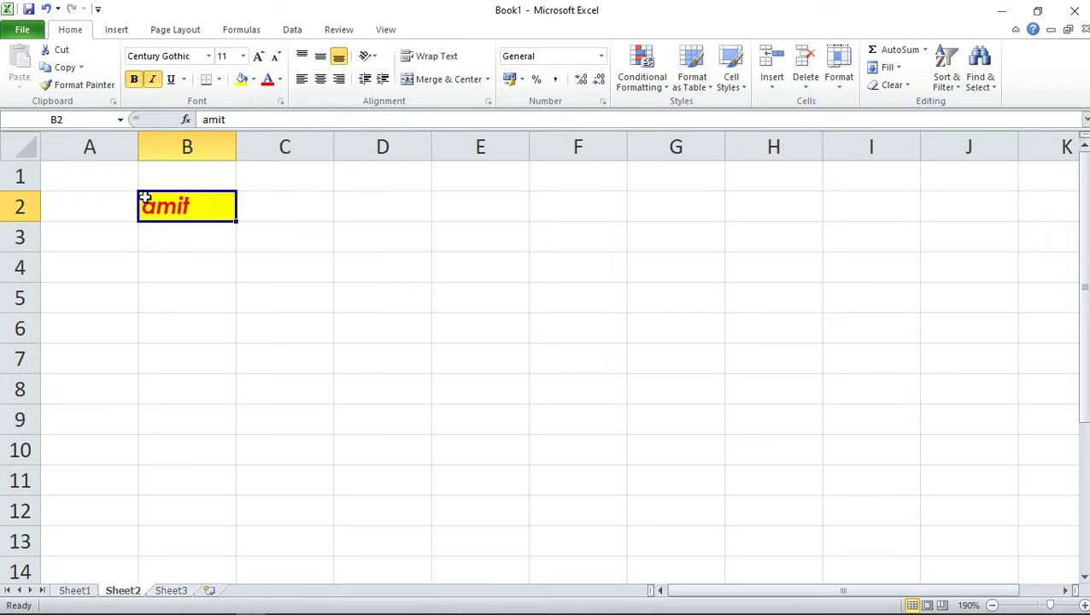
pyautogui.click(219, 79)
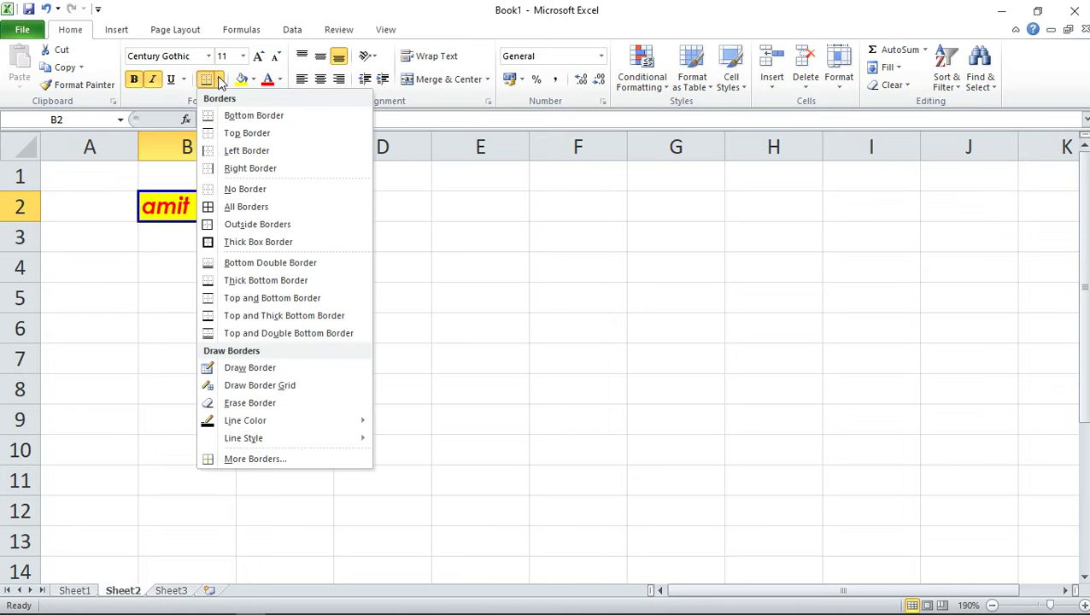
pyautogui.click(256, 224)
pyautogui.click(326, 232)
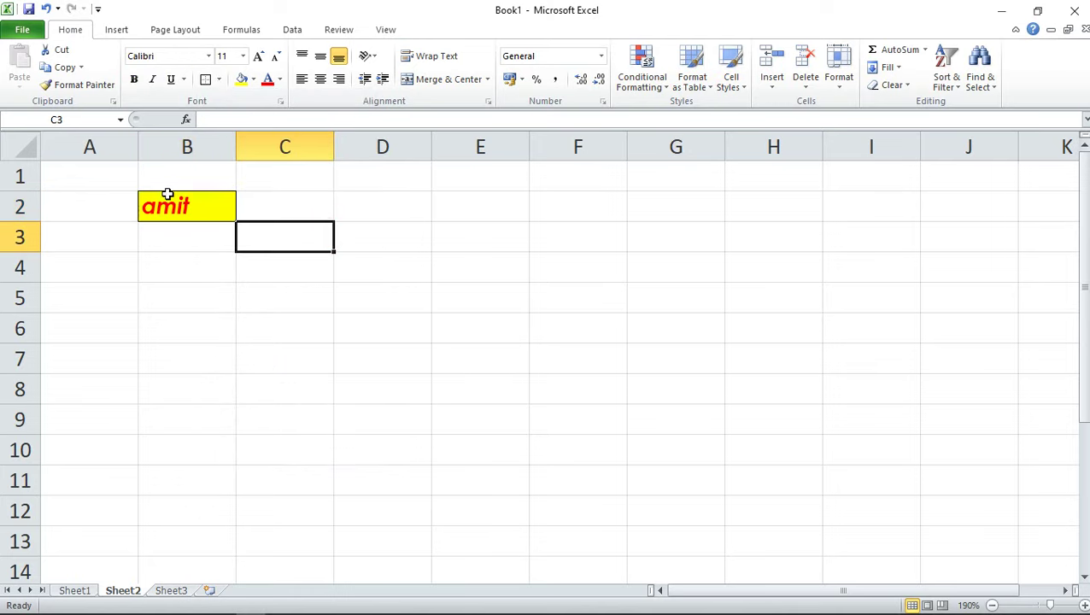
pyautogui.click(205, 267)
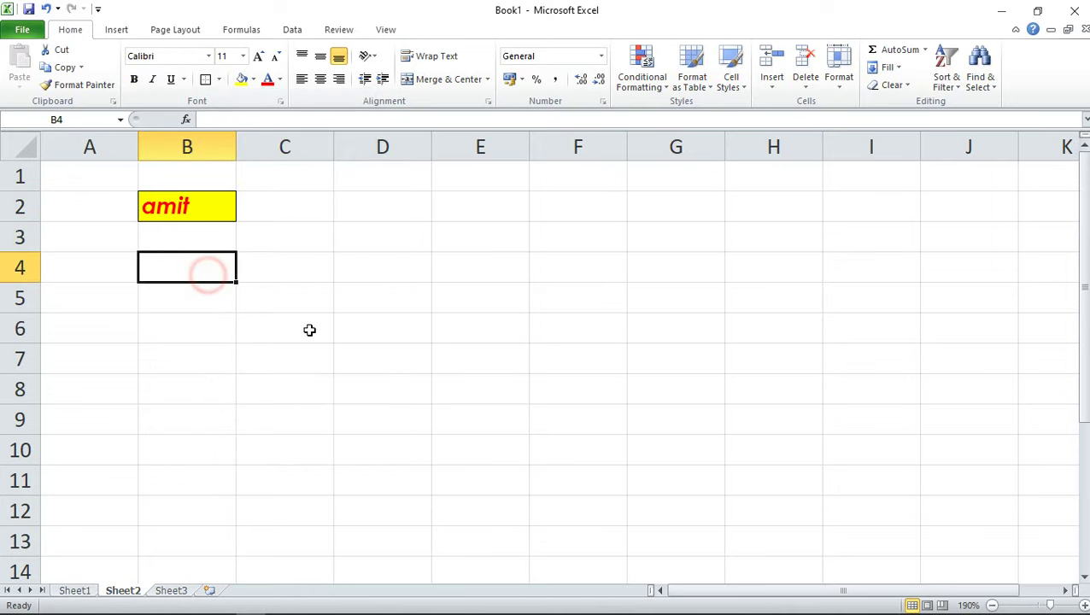
# Give every cell in the block D3:G7 all borders.
pyautogui.click(387, 237)
pyautogui.moveTo(451, 260); pyautogui.dragTo(672, 357)
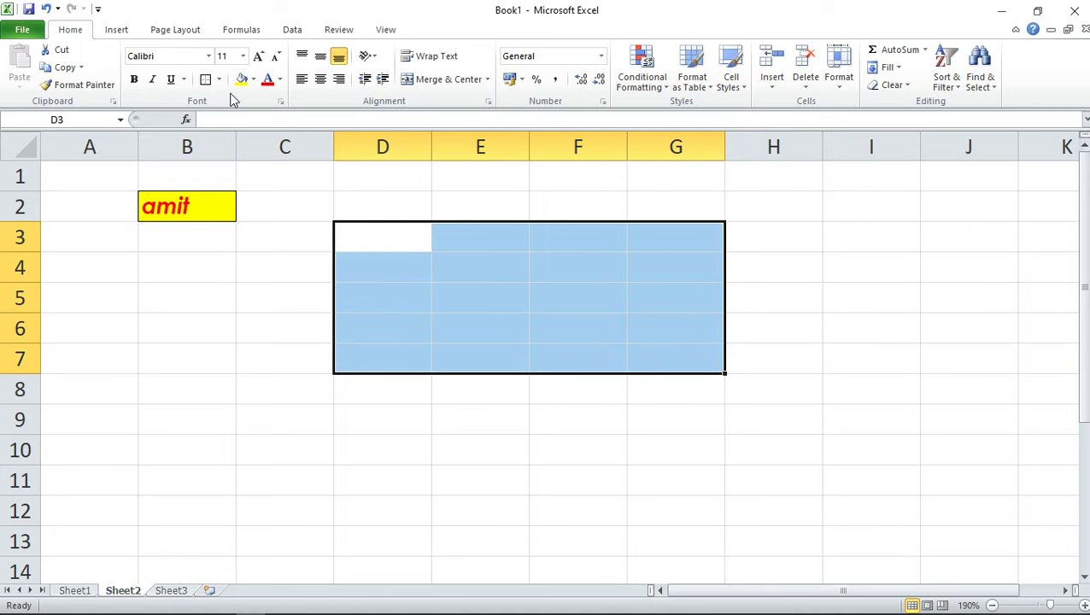
pyautogui.click(218, 79)
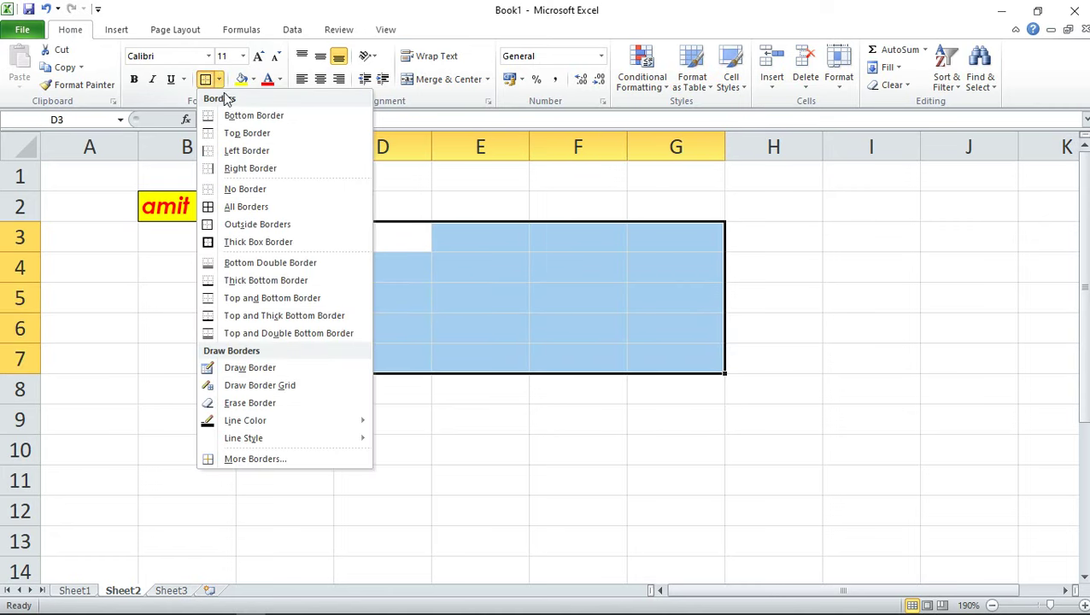
pyautogui.click(229, 206)
pyautogui.click(228, 239)
# Reselect D3:G7 and remove all its borders.
pyautogui.click(380, 246)
pyautogui.click(499, 243)
pyautogui.click(625, 245)
pyautogui.click(637, 316)
pyautogui.moveTo(396, 355)
pyautogui.mouseDown()
pyautogui.moveTo(591, 355)
pyautogui.moveTo(645, 292)
pyautogui.moveTo(510, 240)
pyautogui.mouseUp()
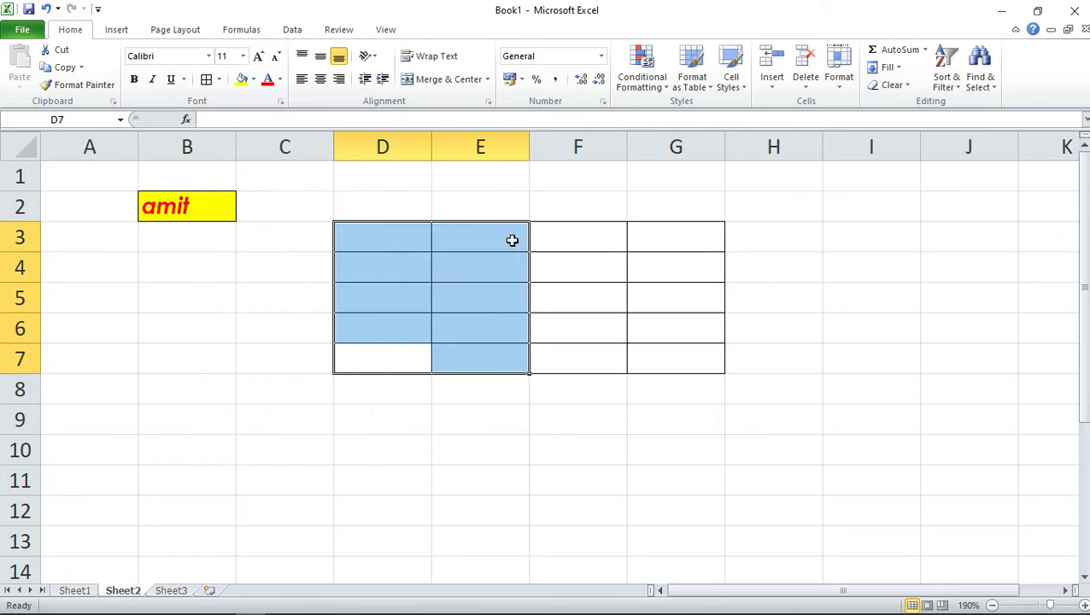
pyautogui.click(669, 265)
pyautogui.moveTo(373, 239); pyautogui.dragTo(684, 358)
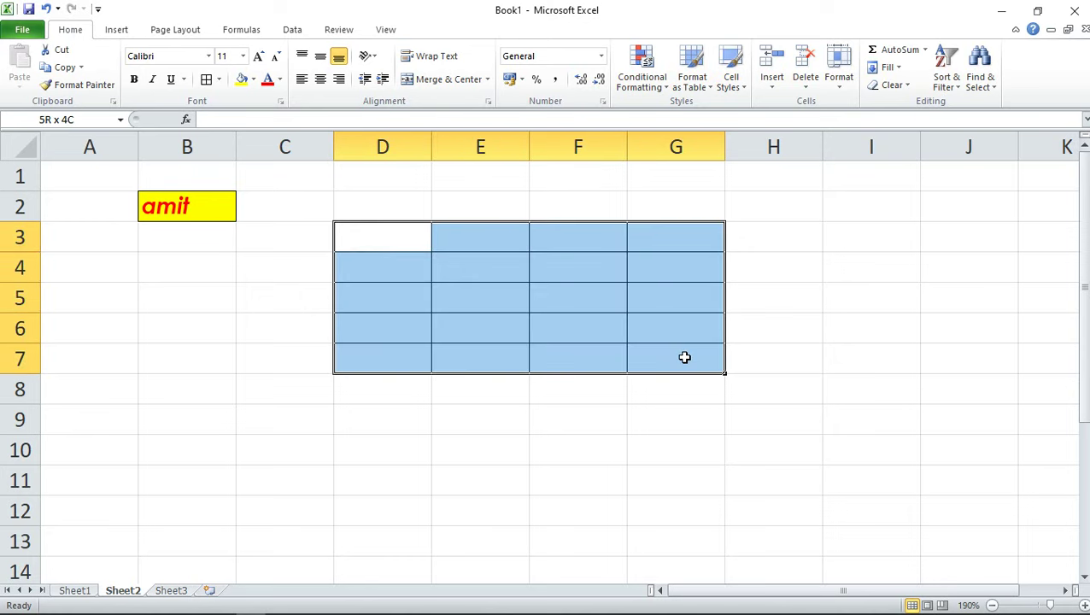
pyautogui.click(219, 78)
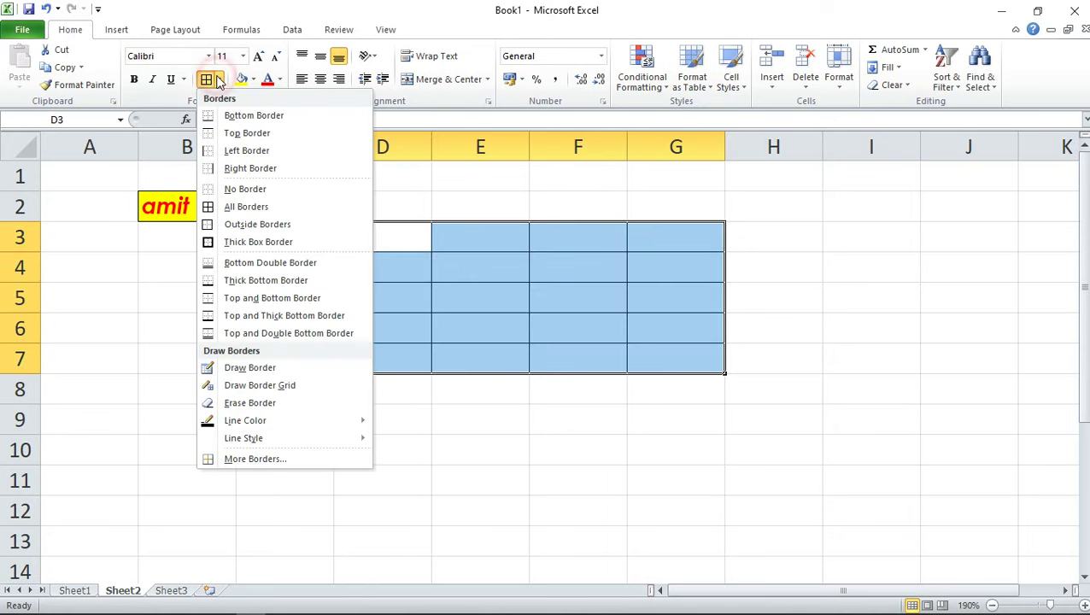
pyautogui.click(238, 191)
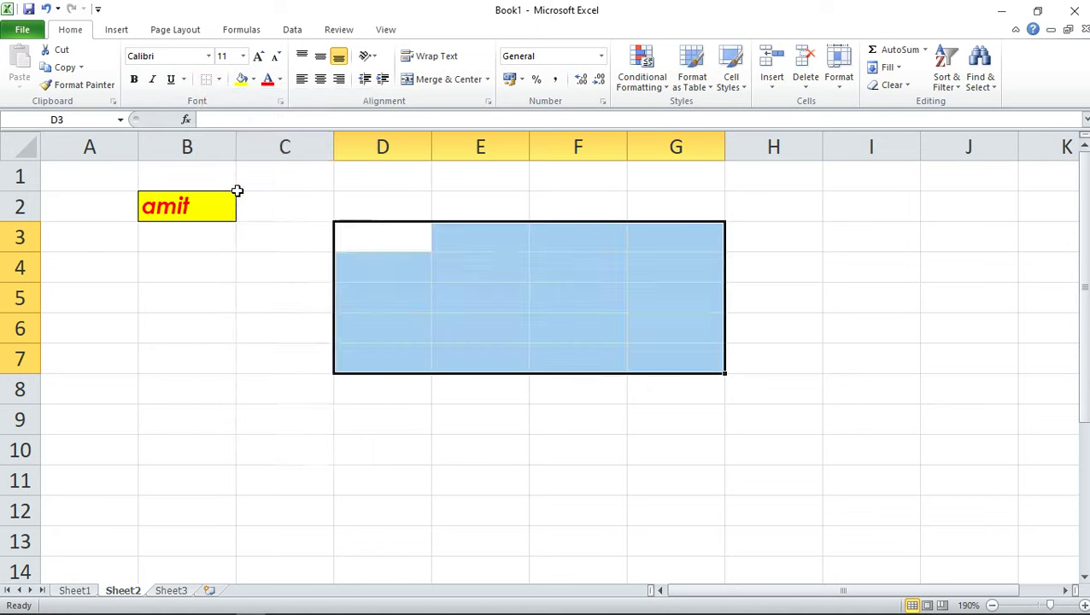
# Try an outside border, then a thick box border, around D3:G7.
pyautogui.click(218, 78)
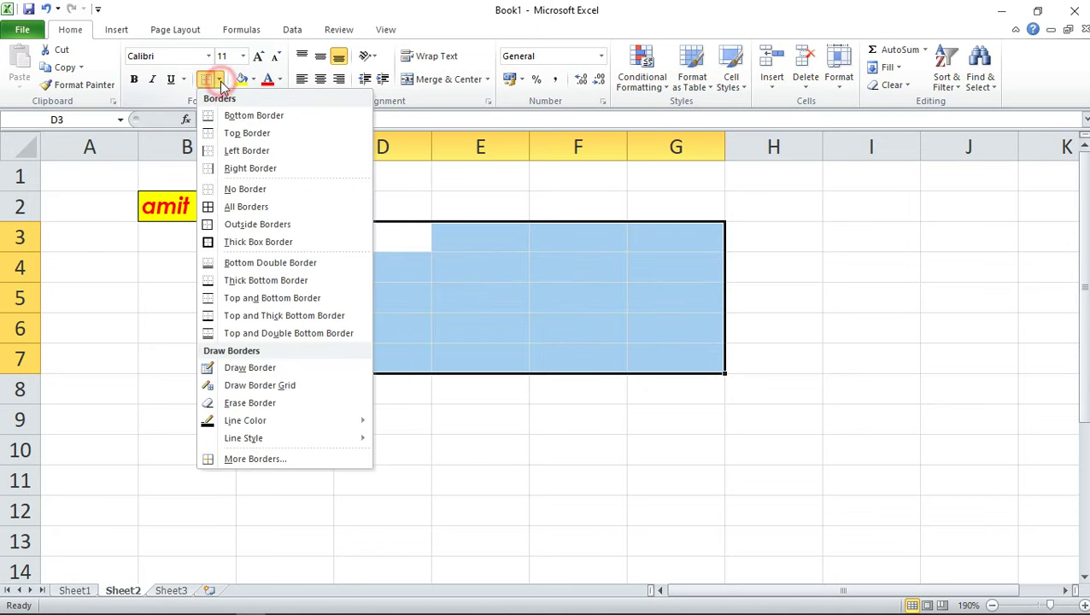
pyautogui.click(254, 225)
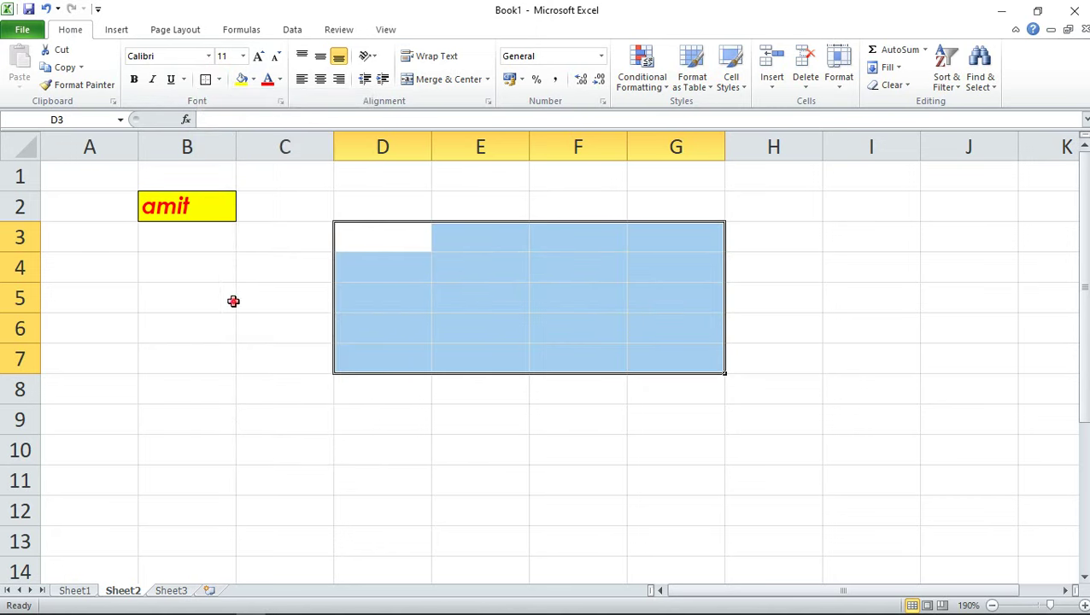
pyautogui.click(231, 299)
pyautogui.moveTo(382, 236); pyautogui.dragTo(625, 338)
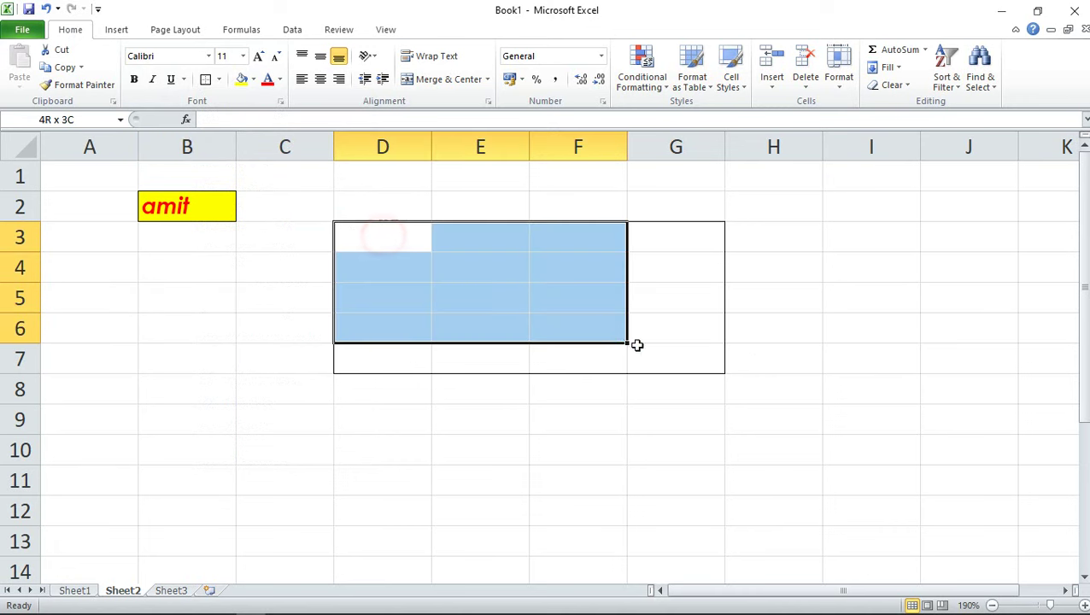
pyautogui.click(218, 78)
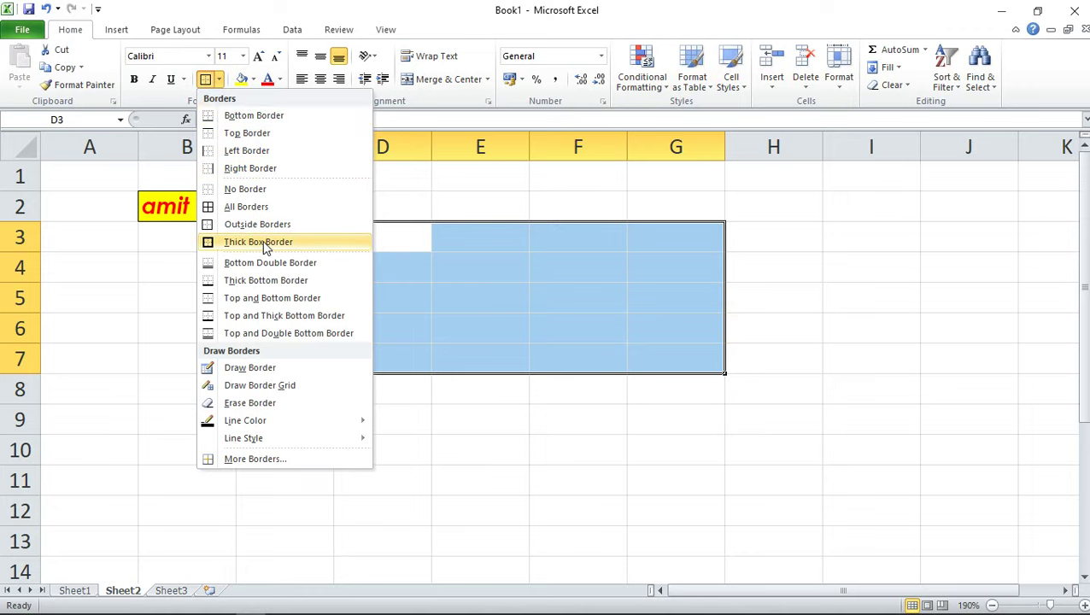
pyautogui.click(263, 246)
pyautogui.click(253, 261)
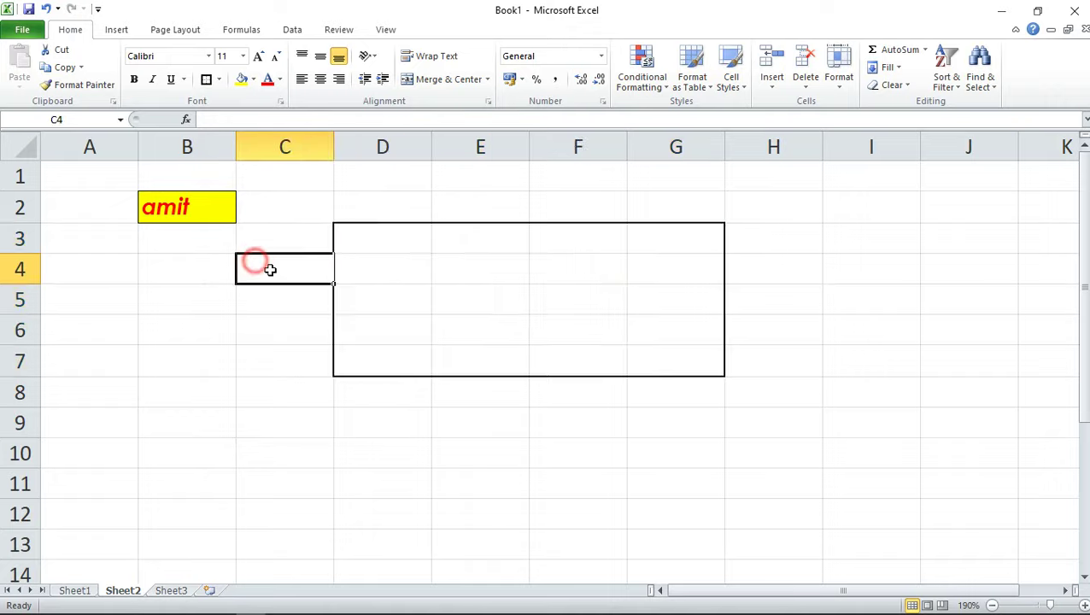
# Apply a double bottom border to D3:G7.
pyautogui.click(180, 299)
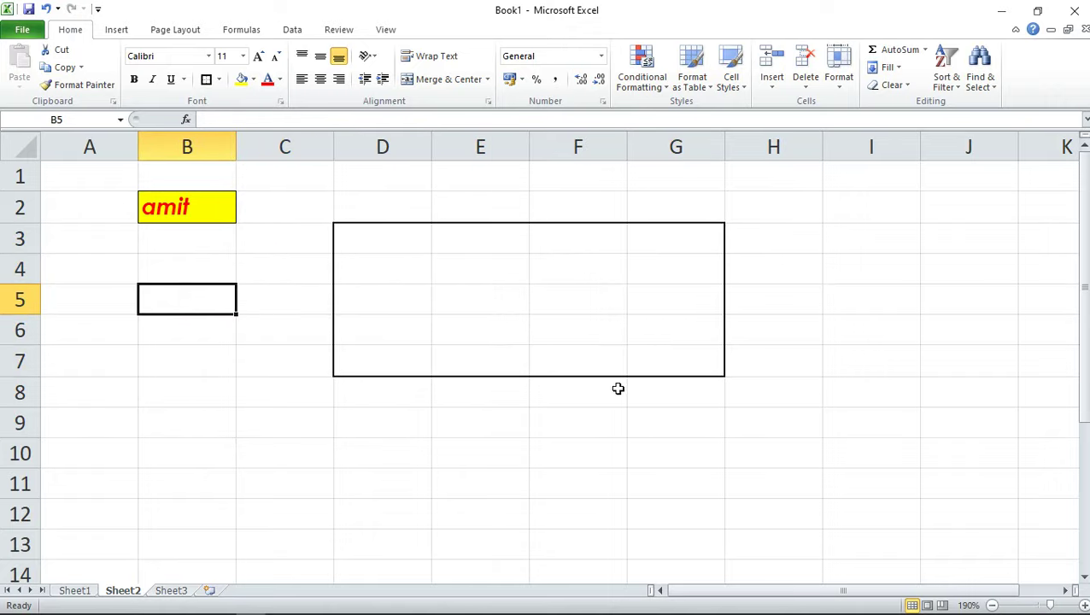
pyautogui.moveTo(385, 242); pyautogui.dragTo(660, 360)
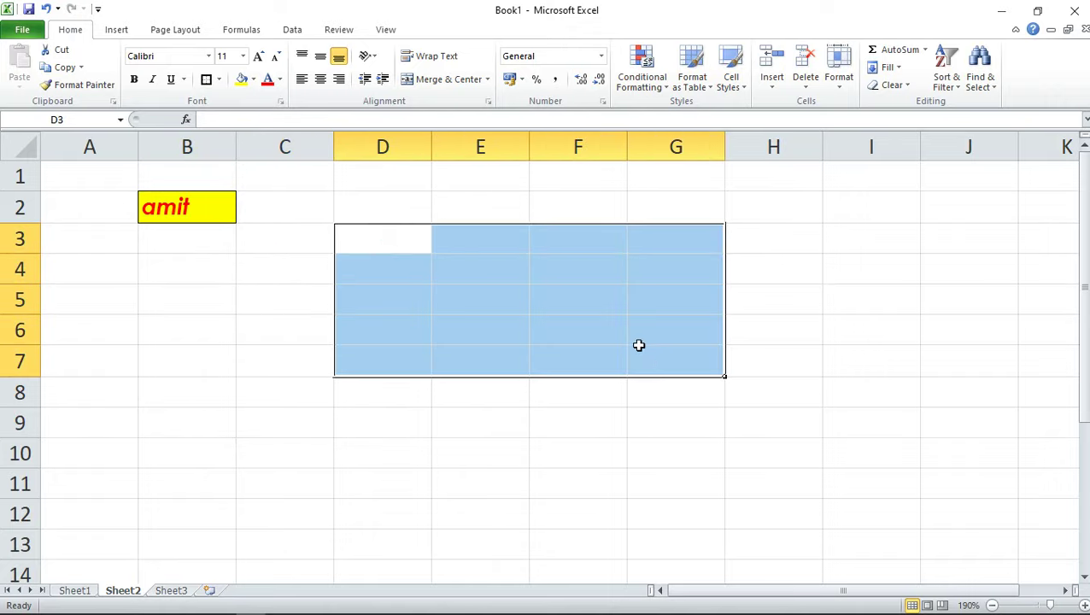
pyautogui.click(219, 81)
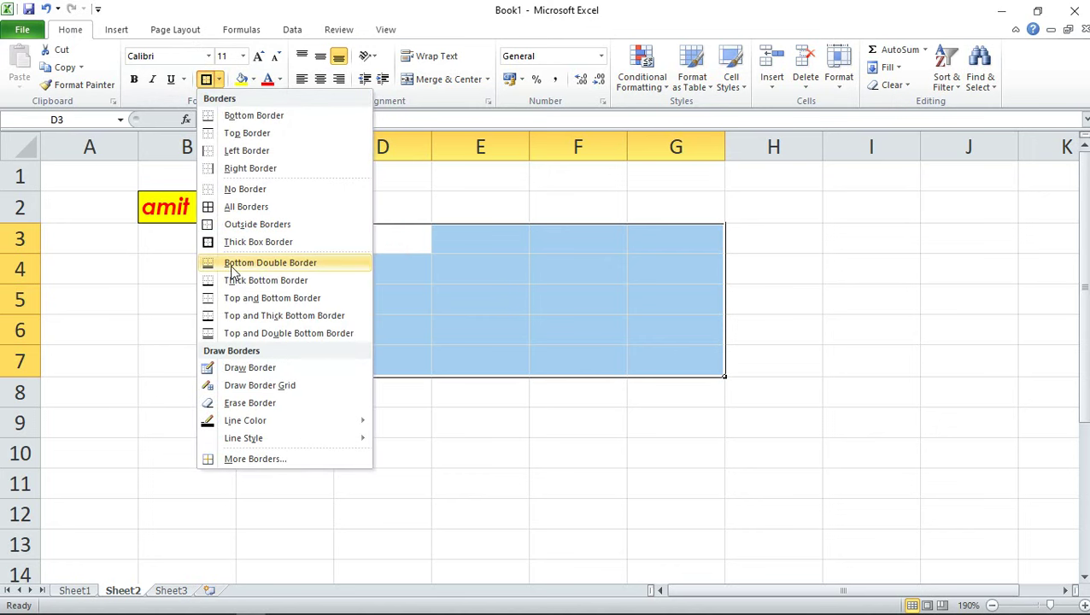
pyautogui.click(310, 265)
pyautogui.click(246, 307)
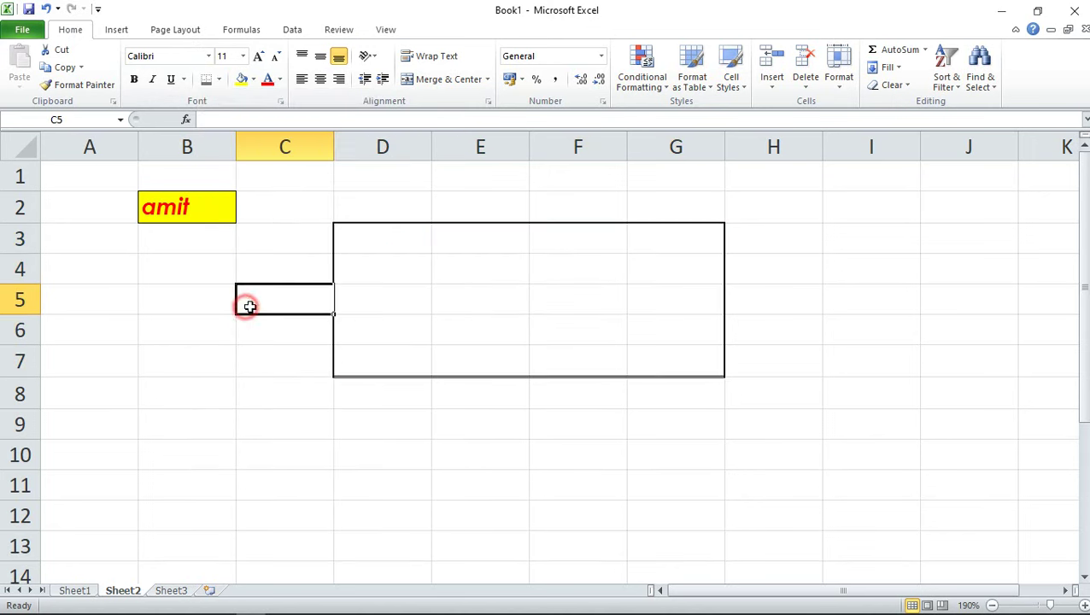
pyautogui.click(257, 482)
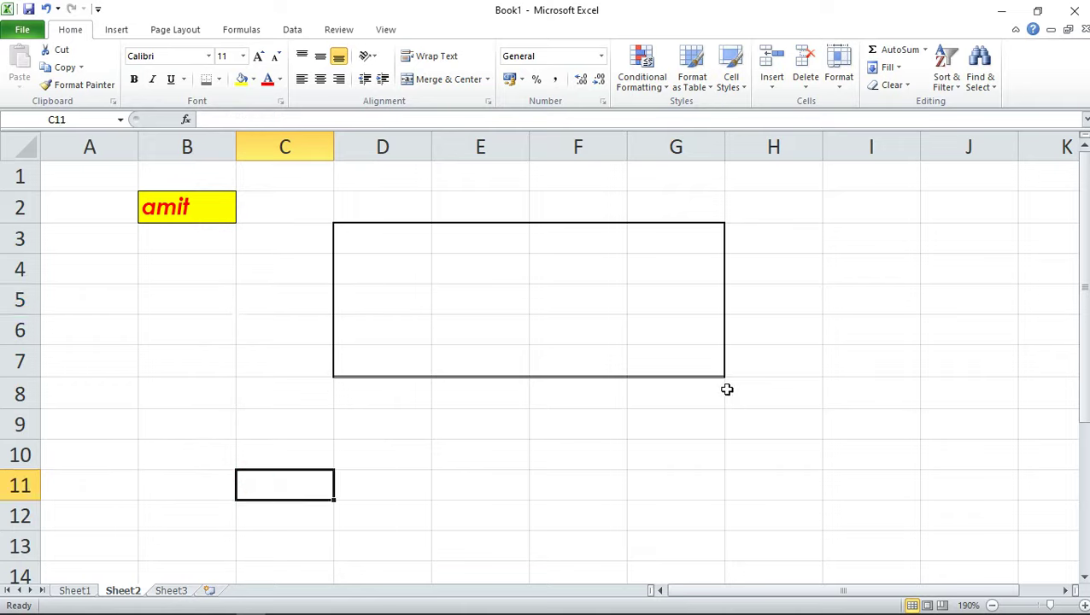
# Clear the borders from D3:G7 again with No Border.
pyautogui.moveTo(362, 231)
pyautogui.mouseDown()
pyautogui.moveTo(649, 333)
pyautogui.moveTo(666, 362)
pyautogui.mouseUp()
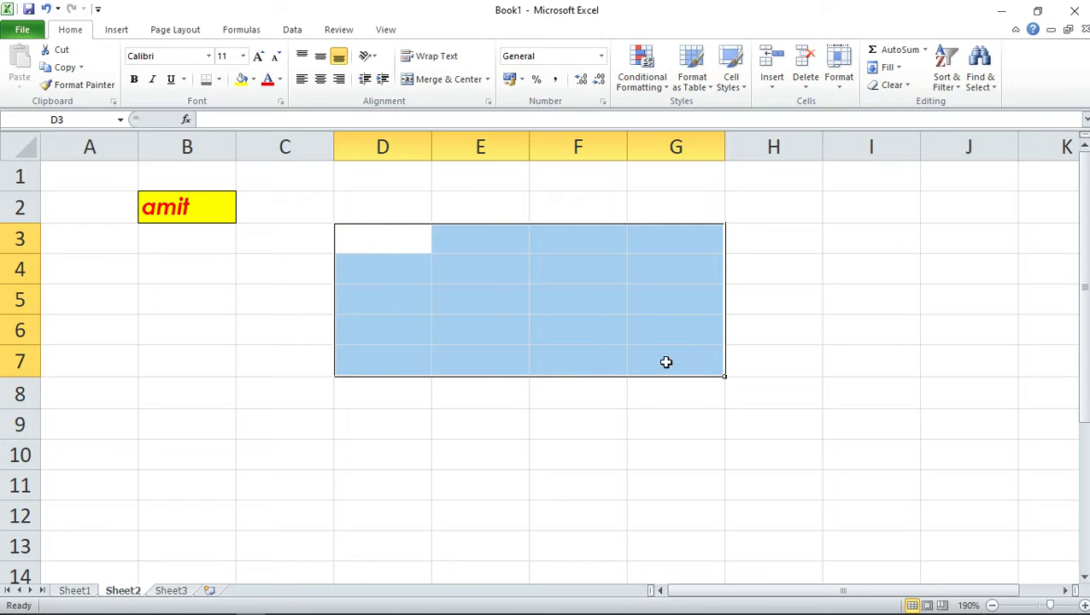
pyautogui.click(219, 79)
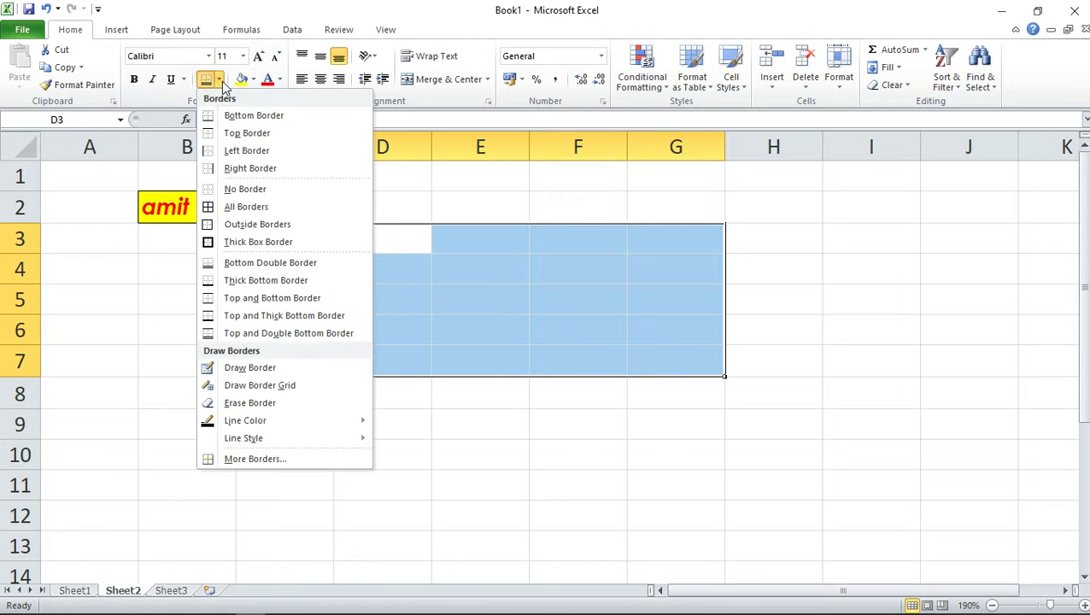
pyautogui.click(220, 189)
pyautogui.click(341, 304)
pyautogui.click(244, 309)
pyautogui.click(384, 208)
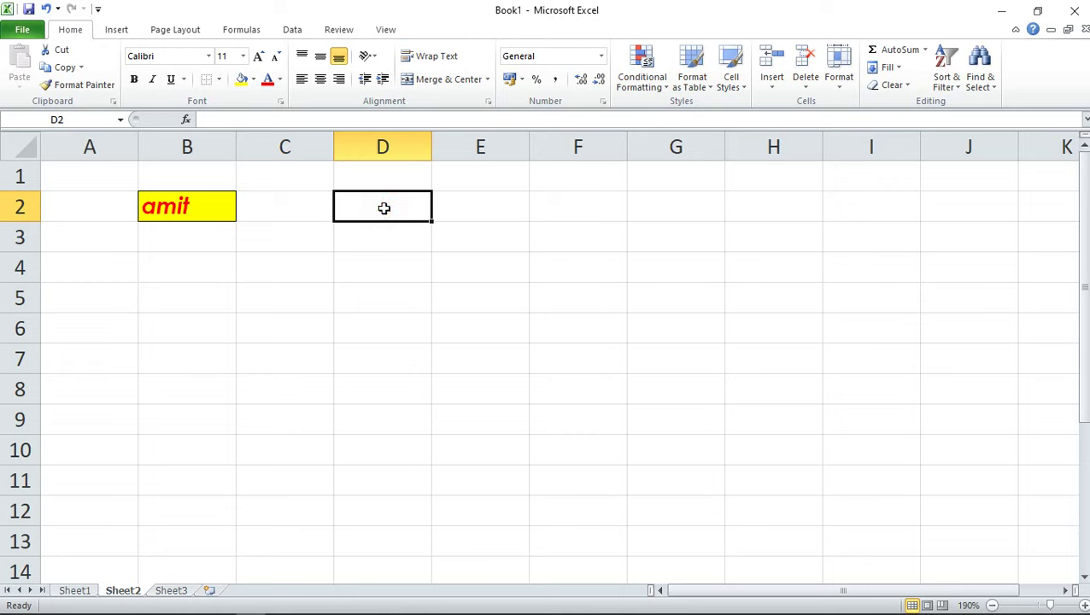
# Enter a second name in cell D2.
pyautogui.write('dilip')
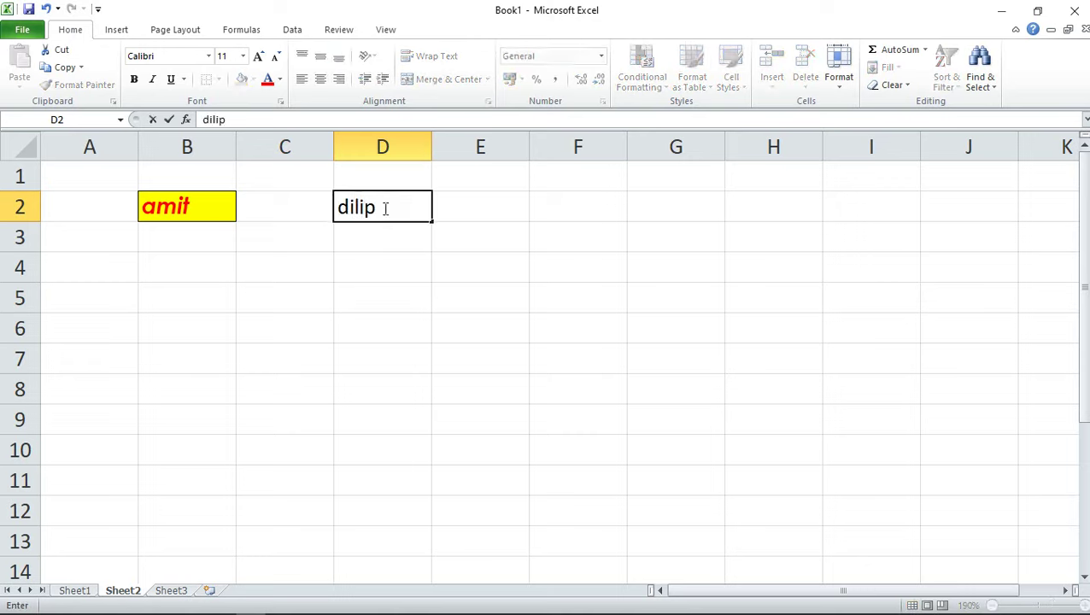
pyautogui.click(368, 271)
pyautogui.click(409, 315)
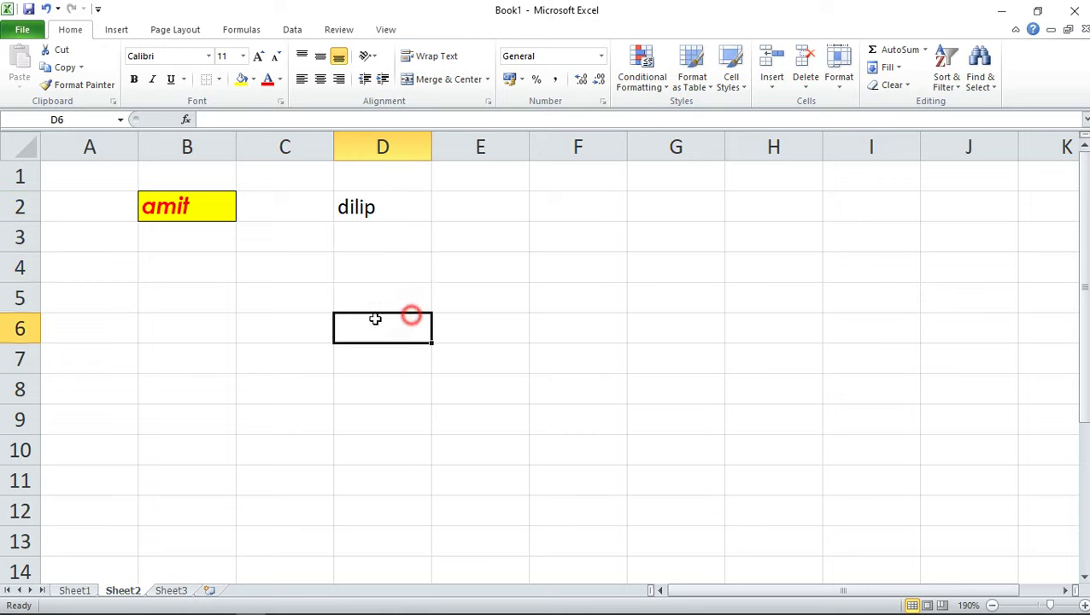
pyautogui.click(180, 218)
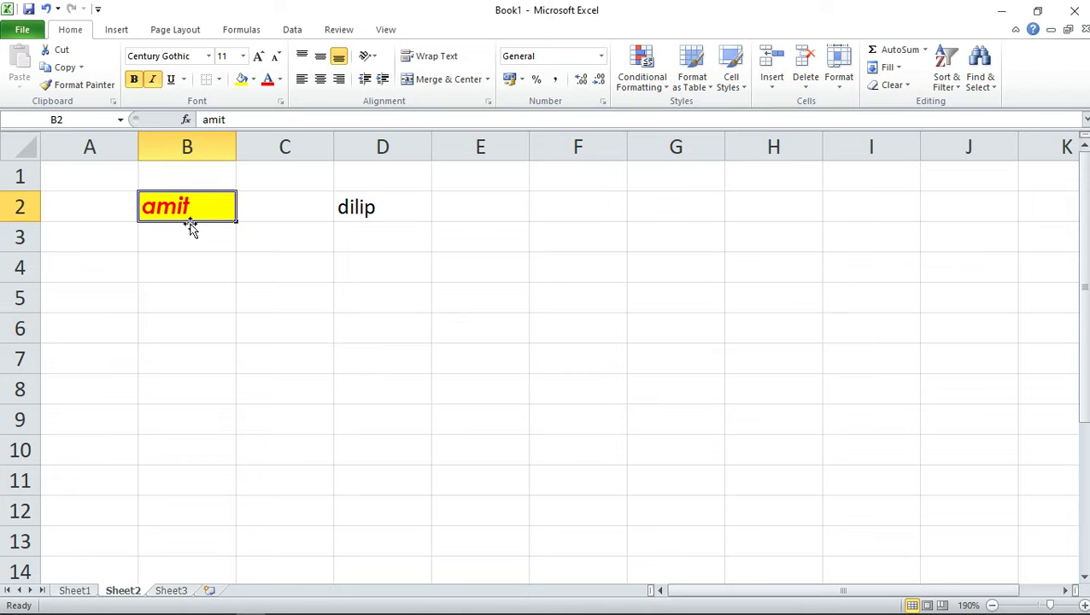
pyautogui.click(385, 212)
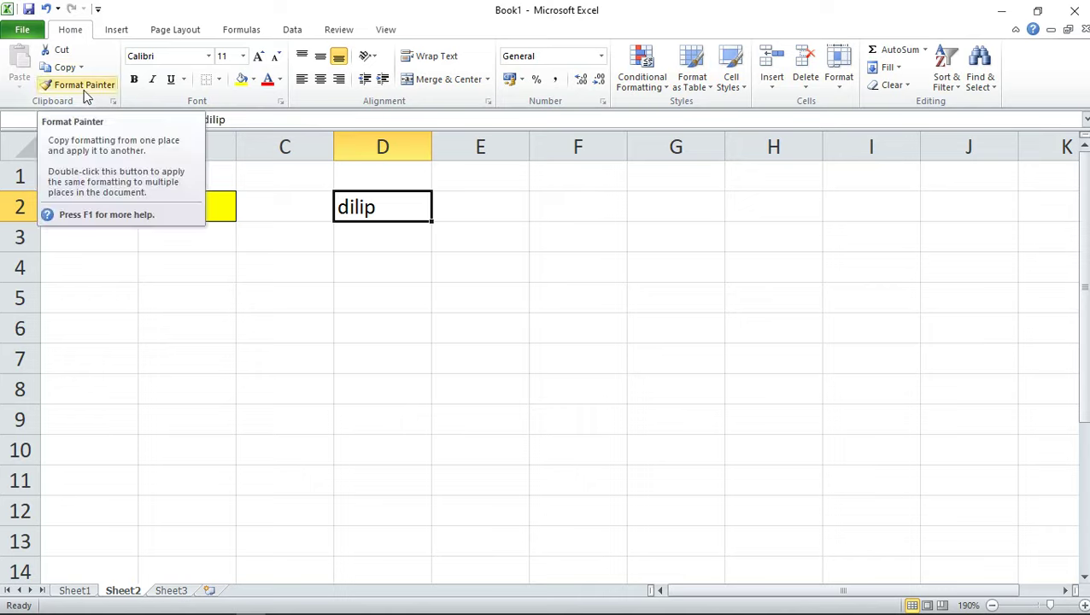
pyautogui.click(316, 439)
# Copy B2's red bold italic, yellow-filled formatting onto D2 with Format Painter.
pyautogui.click(196, 214)
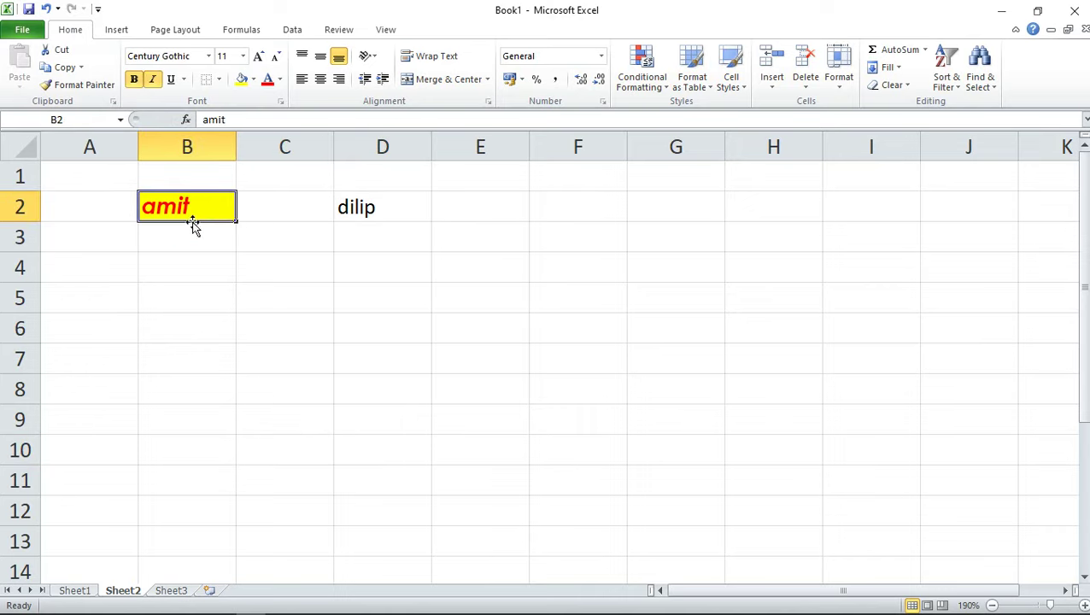
pyautogui.click(70, 86)
pyautogui.click(386, 209)
pyautogui.click(311, 264)
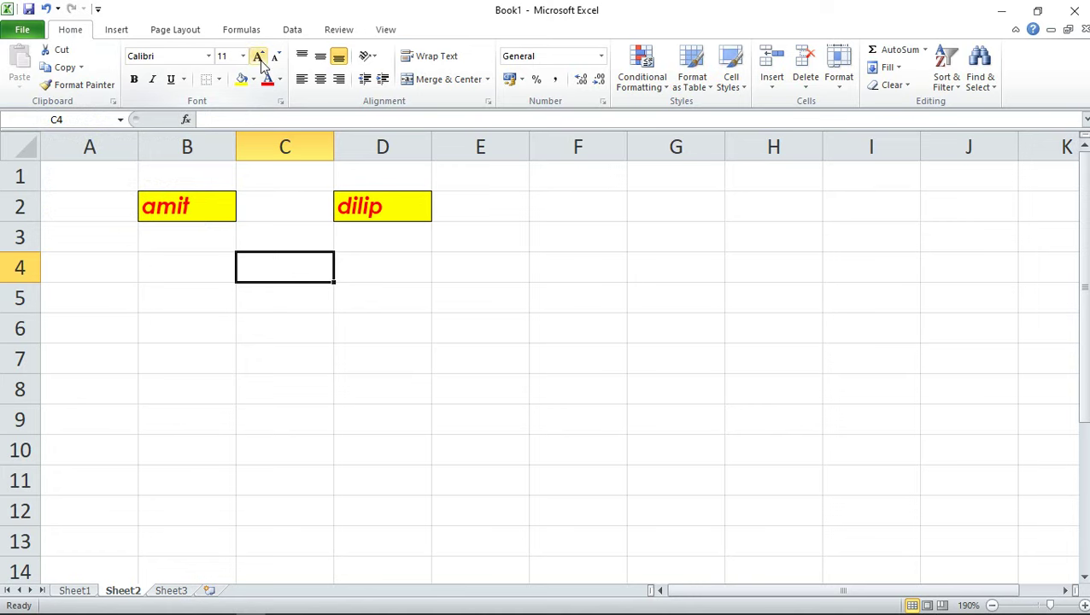
pyautogui.click(199, 215)
pyautogui.click(258, 57)
pyautogui.click(258, 57)
pyautogui.click(276, 58)
pyautogui.click(277, 57)
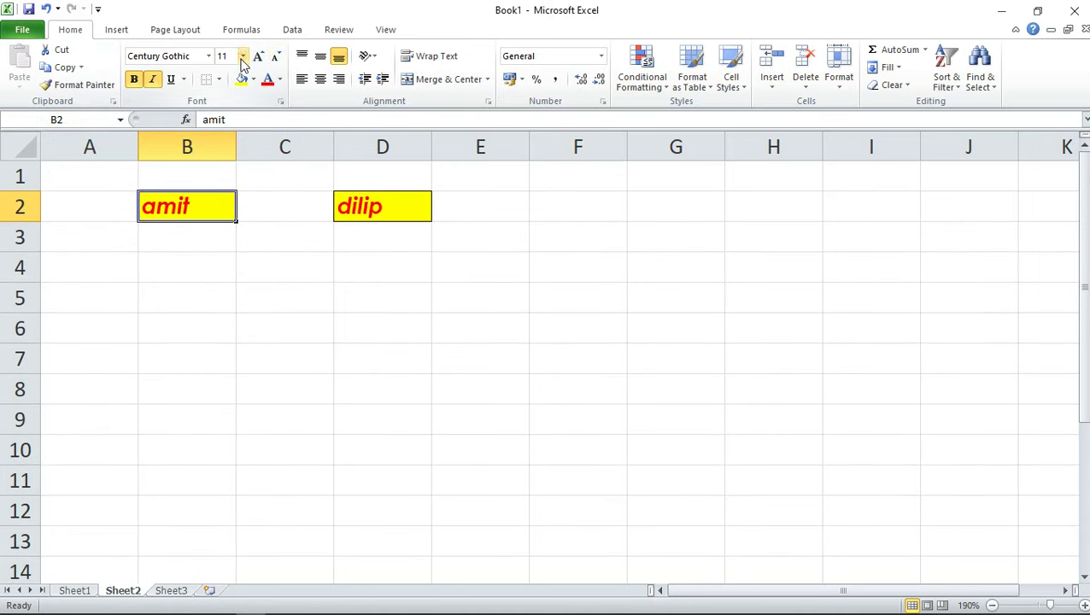
pyautogui.click(242, 55)
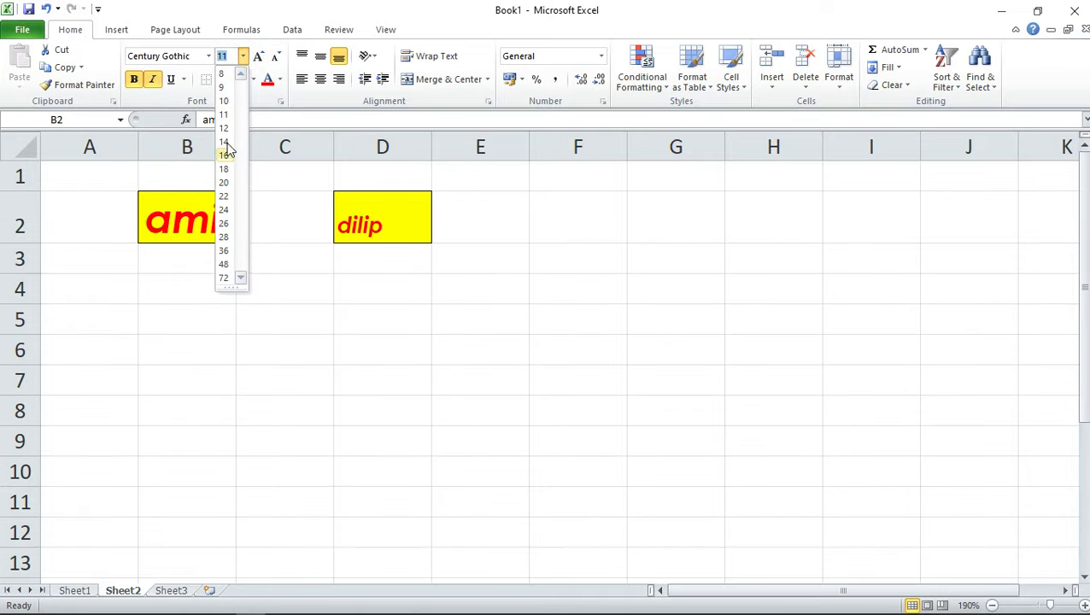
pyautogui.click(340, 305)
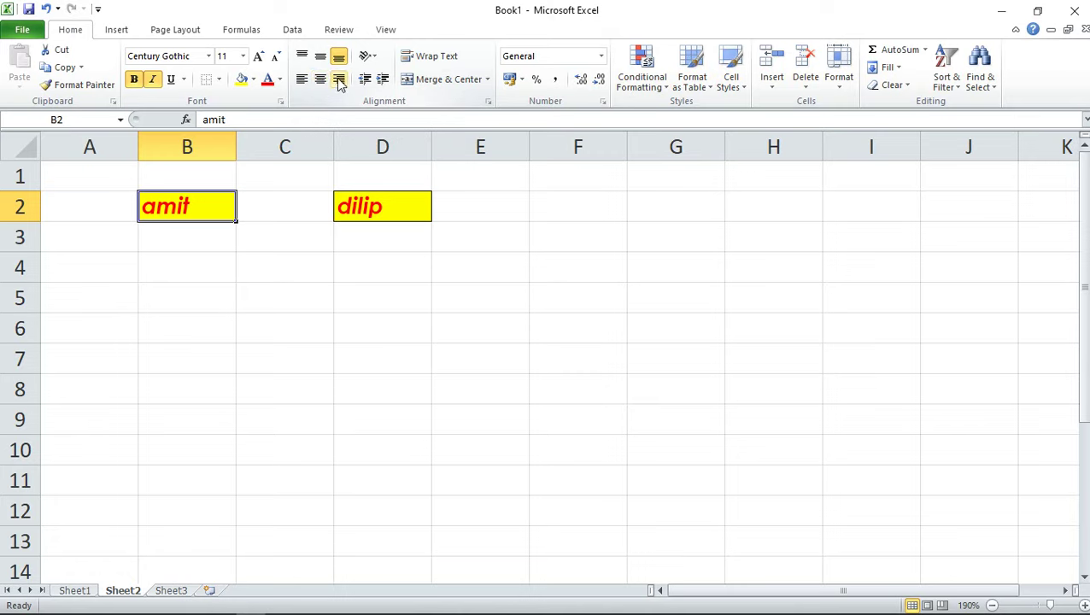
pyautogui.moveTo(205, 196); pyautogui.dragTo(98, 223)
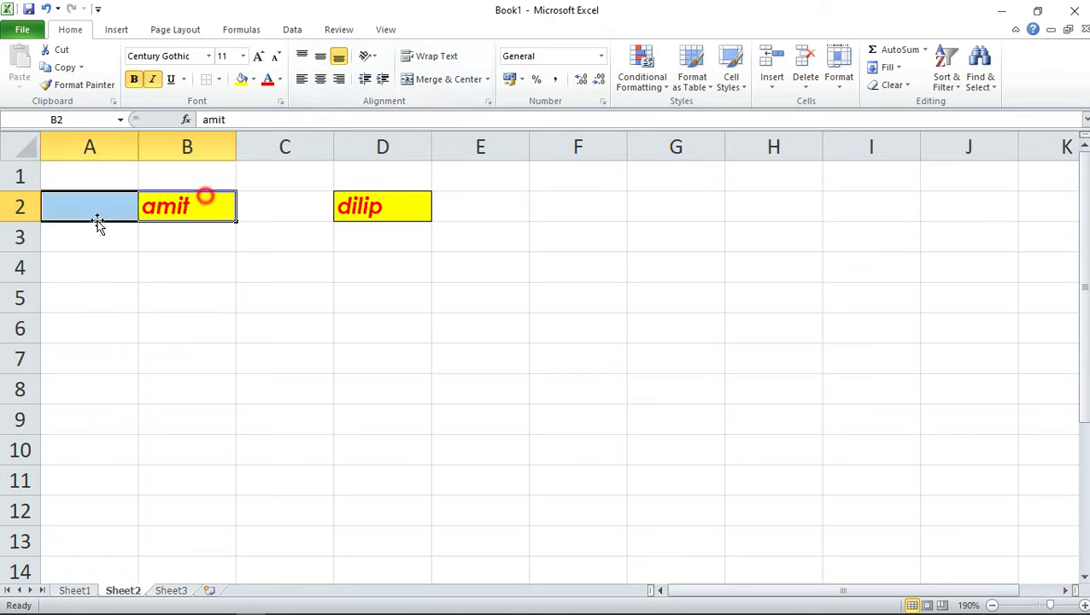
pyautogui.click(260, 262)
pyautogui.moveTo(233, 146); pyautogui.dragTo(375, 149)
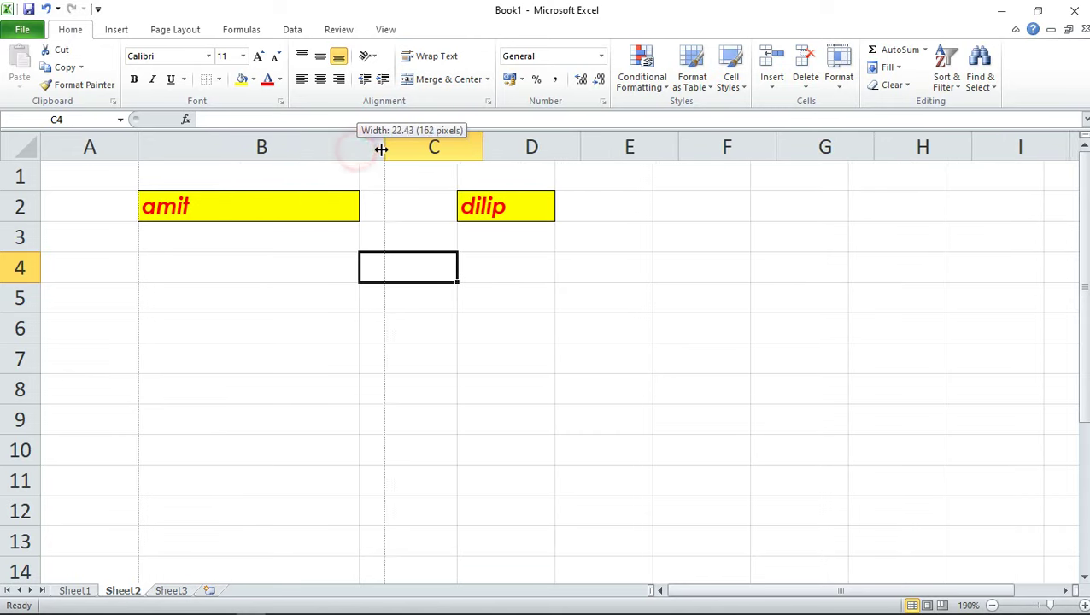
# Make row 2 much taller and top-align the name in B2.
pyautogui.moveTo(26, 221); pyautogui.dragTo(25, 306)
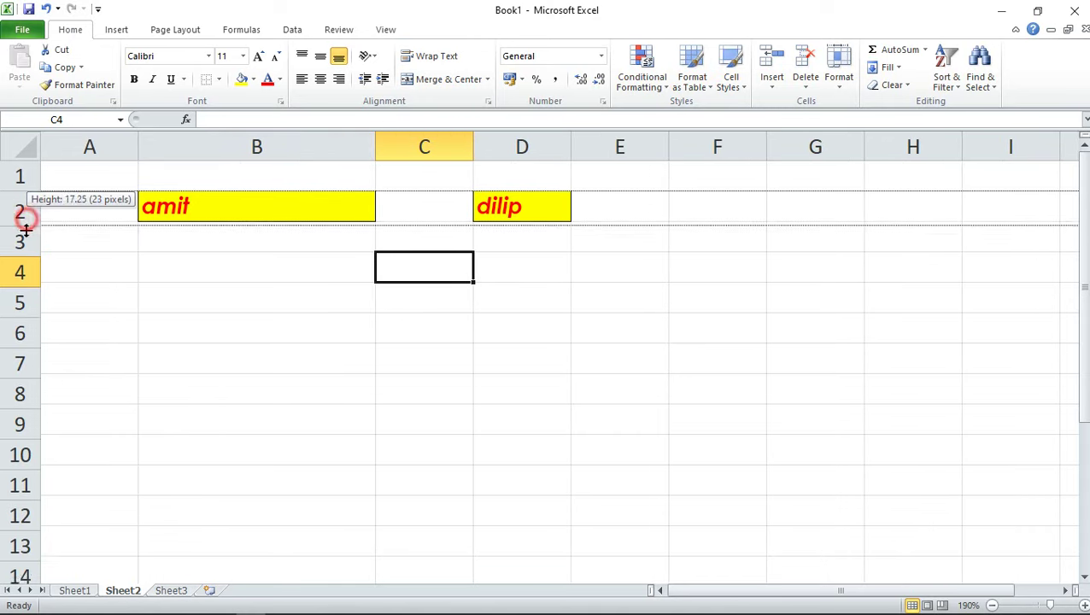
pyautogui.click(269, 331)
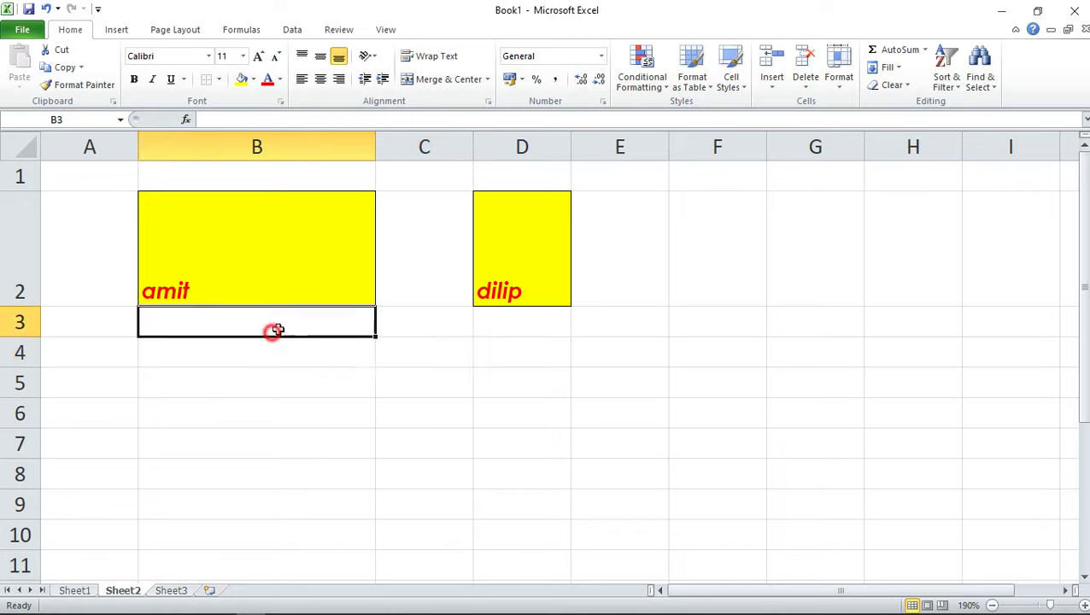
pyautogui.click(233, 255)
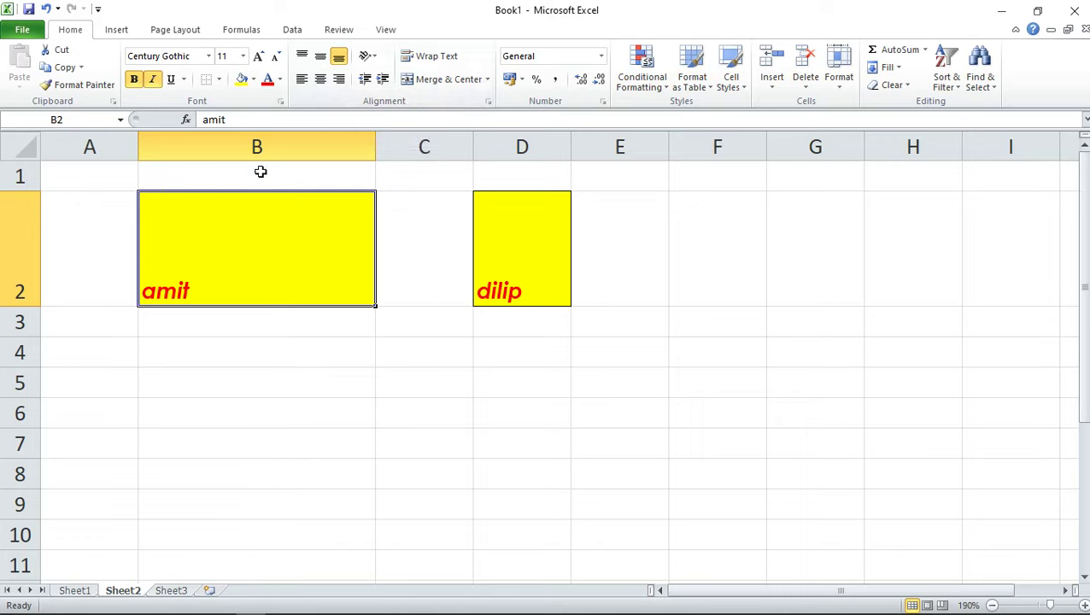
pyautogui.click(301, 56)
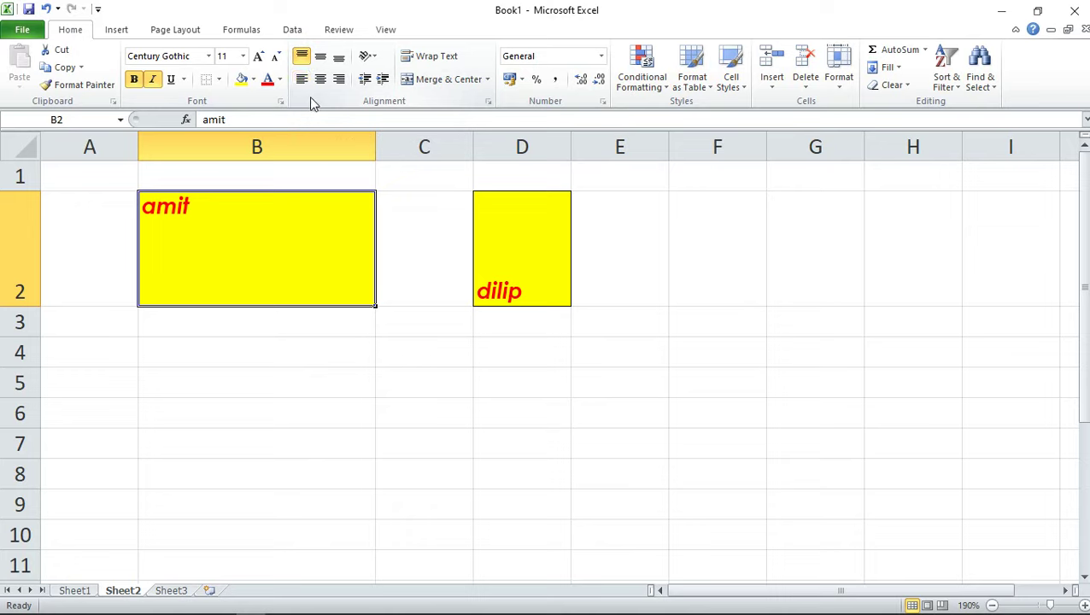
# Try the alignment options on B2, ending with the name centred and middle-aligned.
pyautogui.click(320, 79)
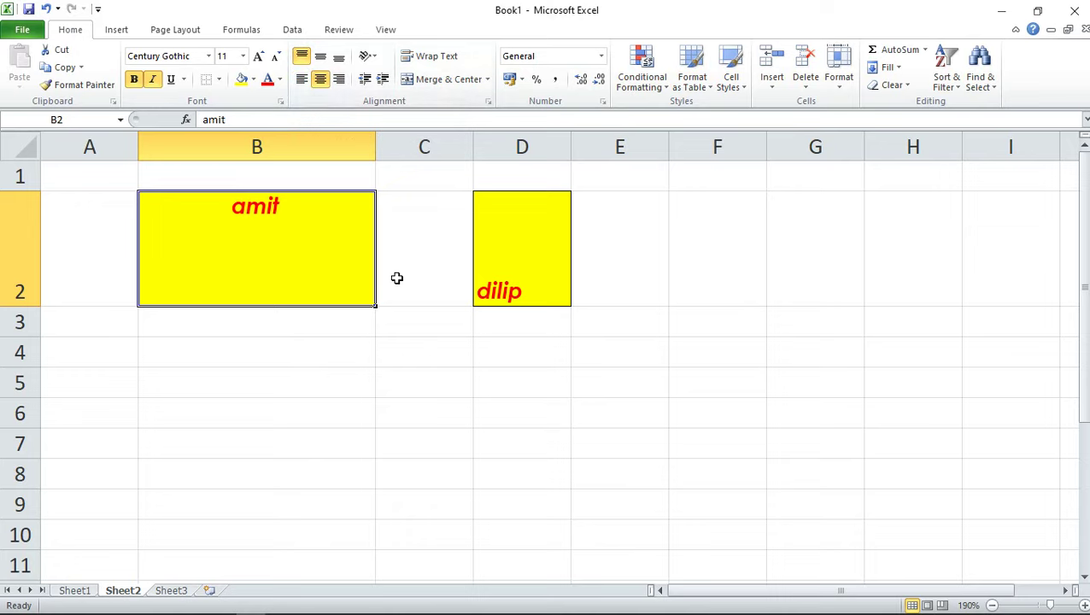
pyautogui.click(339, 79)
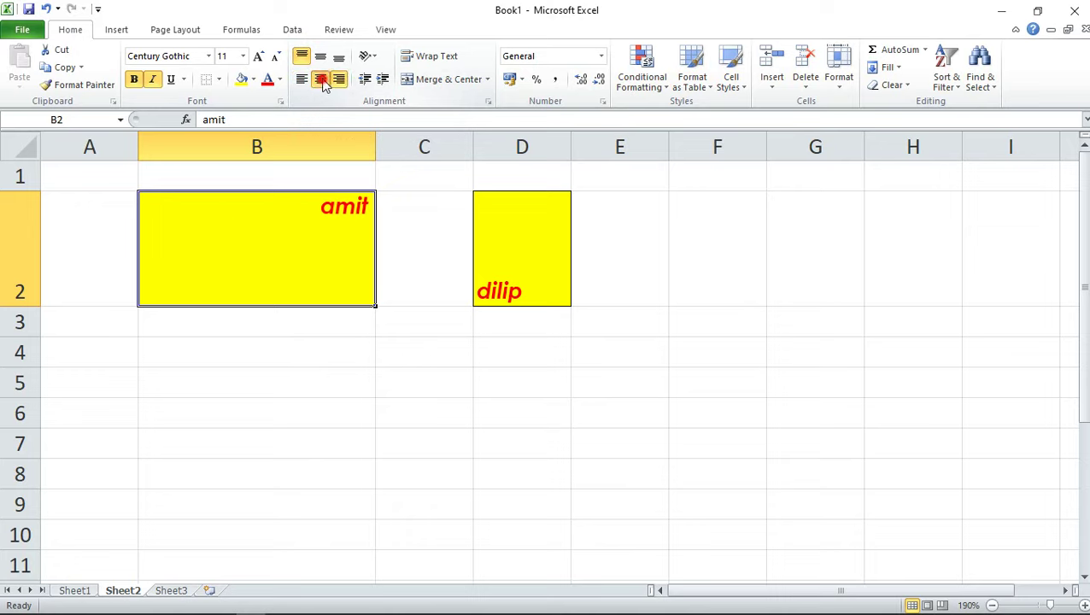
pyautogui.click(320, 78)
pyautogui.click(320, 56)
pyautogui.click(339, 57)
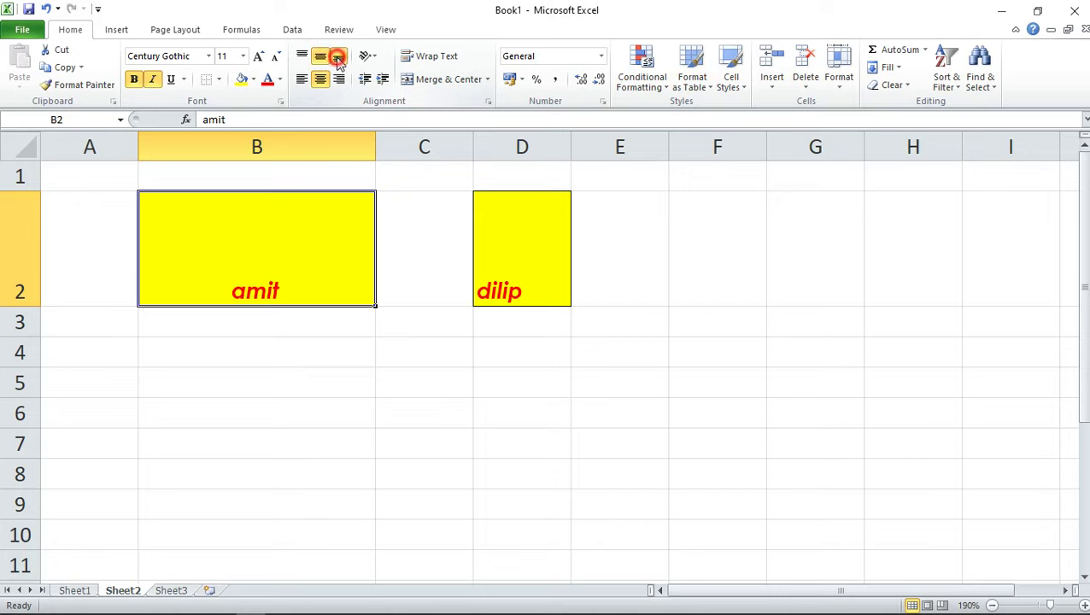
pyautogui.click(303, 56)
pyautogui.click(301, 79)
pyautogui.click(320, 79)
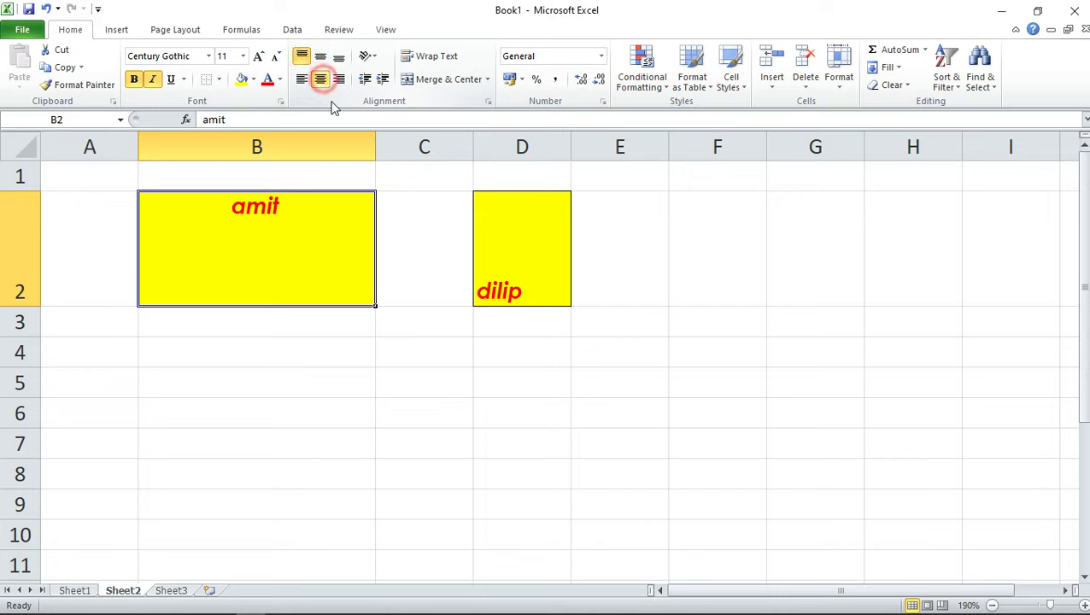
pyautogui.click(320, 56)
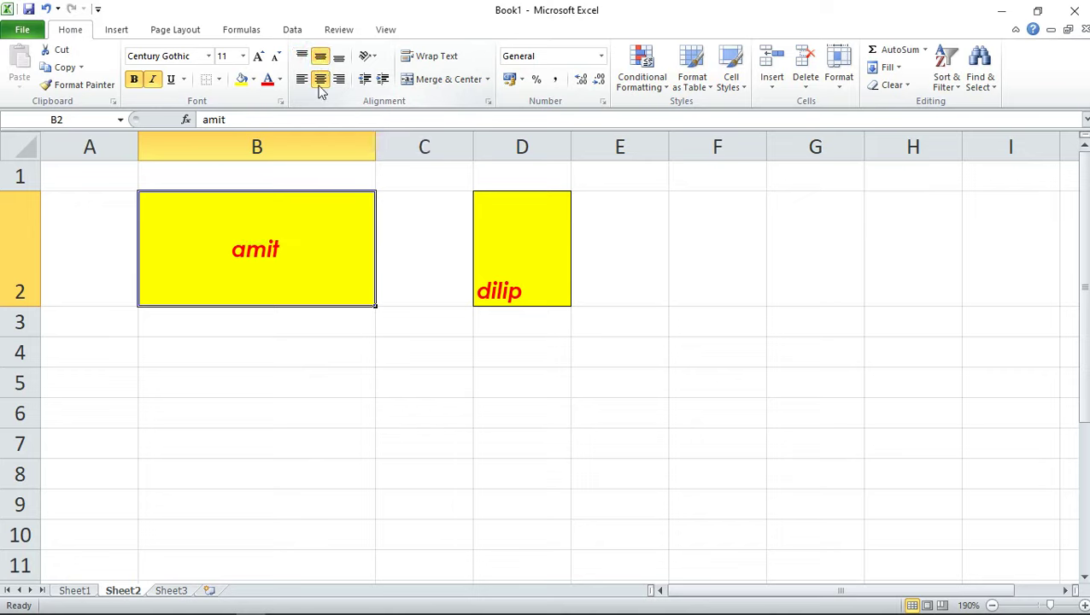
pyautogui.click(320, 56)
pyautogui.click(320, 56)
pyautogui.click(320, 79)
pyautogui.click(321, 80)
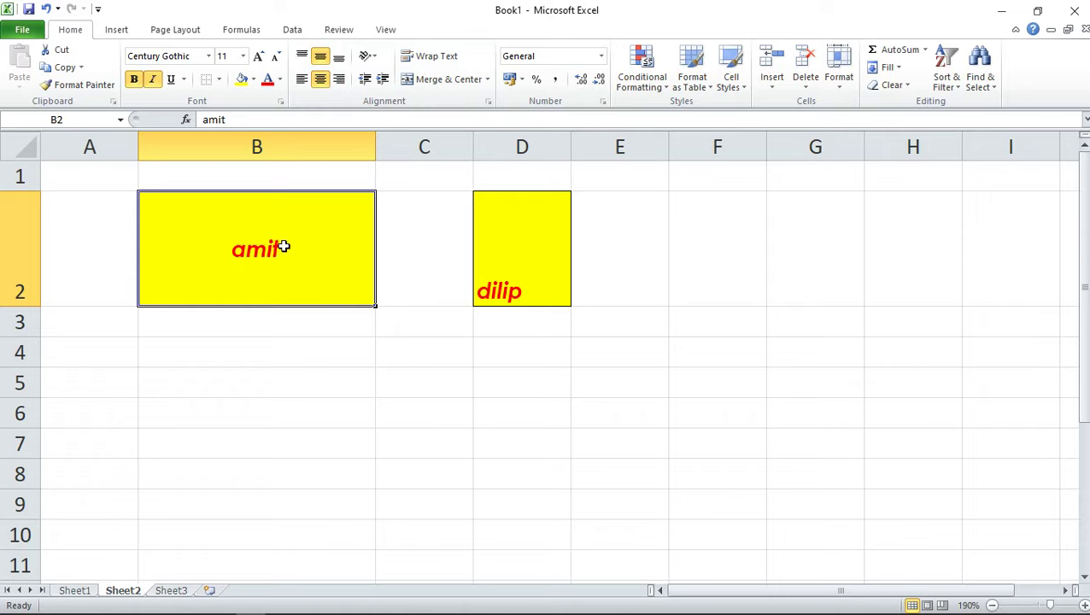
# Try Angle Counterclockwise on B2, revert it, and make row 1 much taller.
pyautogui.click(373, 60)
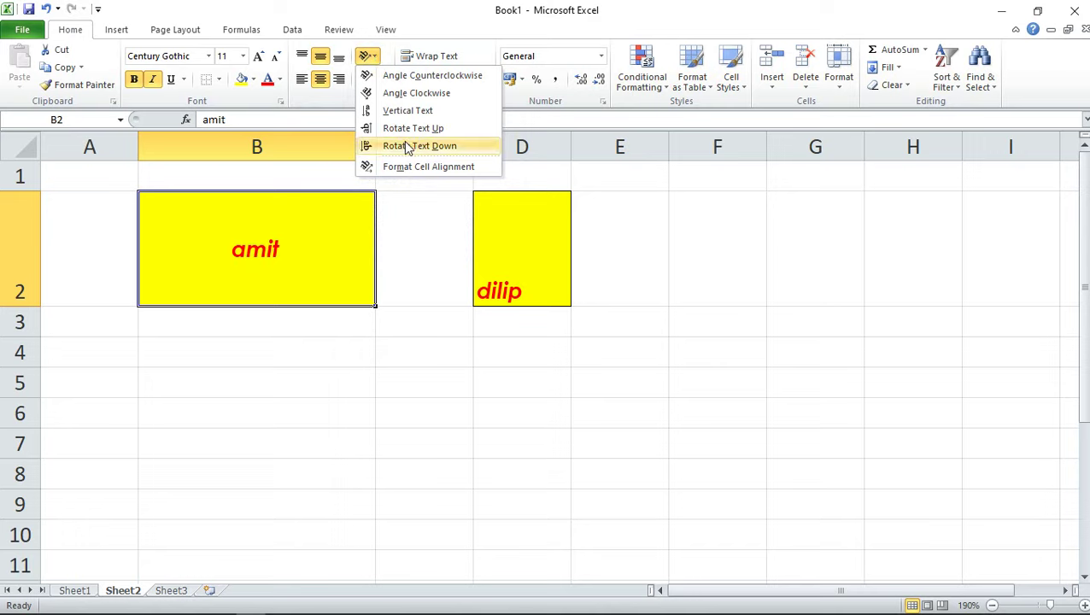
pyautogui.click(415, 78)
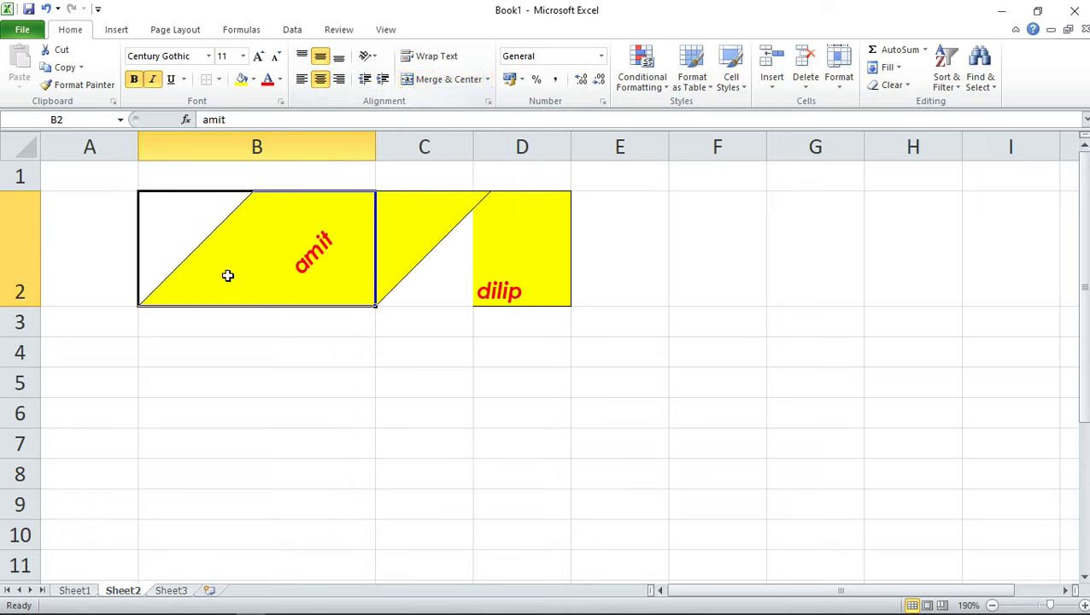
pyautogui.click(214, 421)
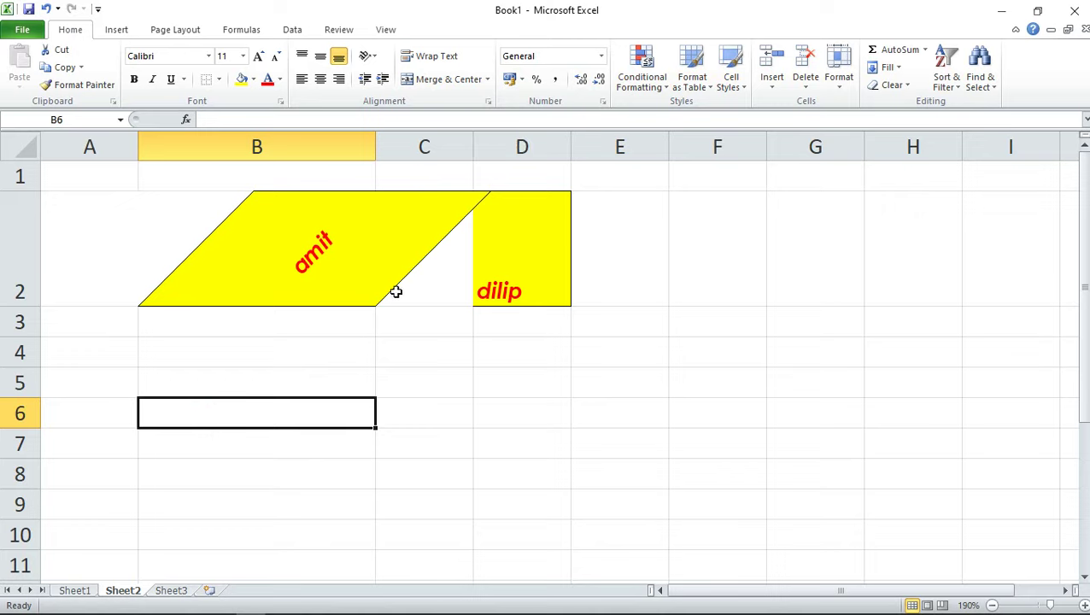
pyautogui.click(298, 248)
pyautogui.click(346, 258)
pyautogui.click(367, 56)
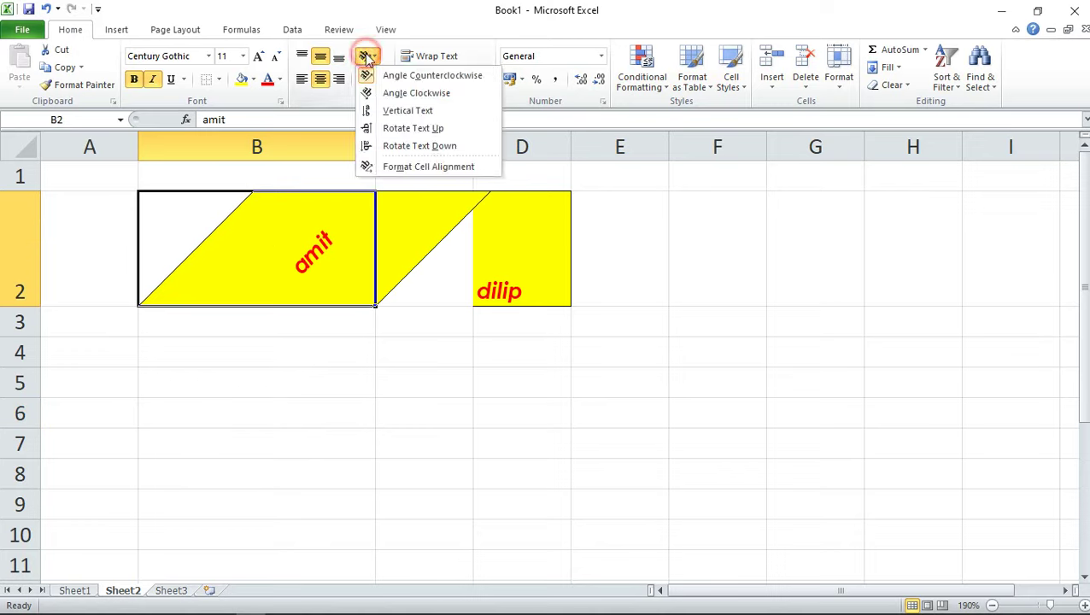
pyautogui.click(404, 77)
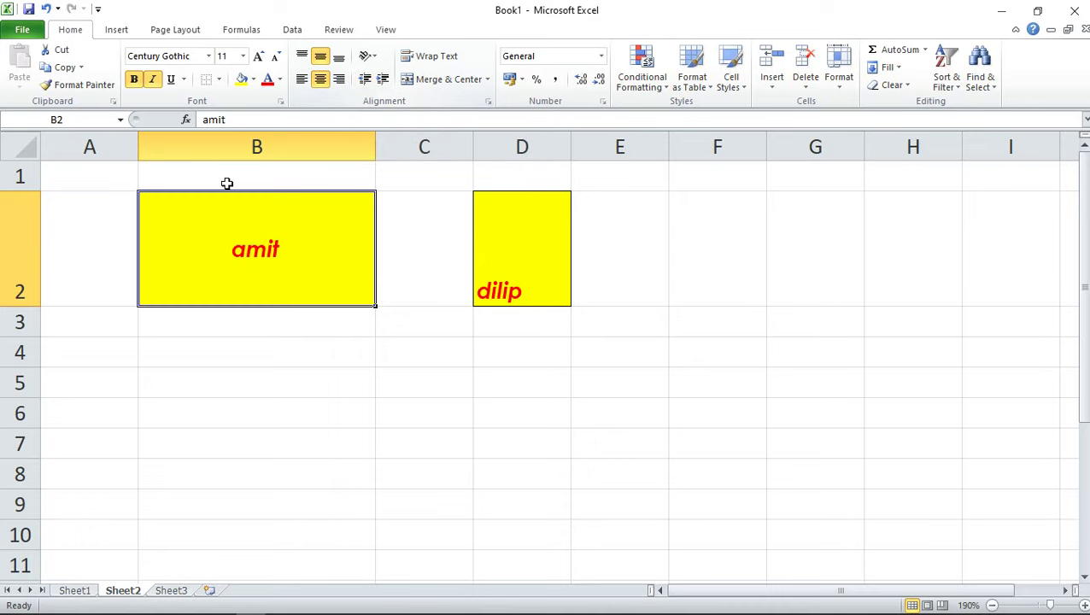
pyautogui.moveTo(35, 191); pyautogui.dragTo(26, 273)
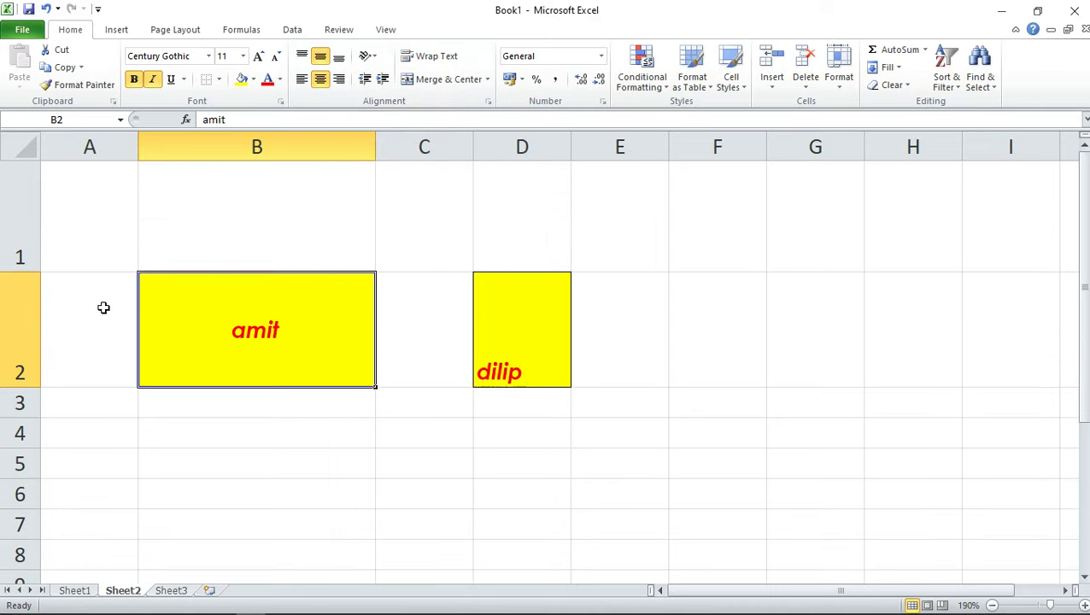
# Shrink row 2 back to normal height and indent the name in D2.
pyautogui.moveTo(34, 386); pyautogui.dragTo(46, 308)
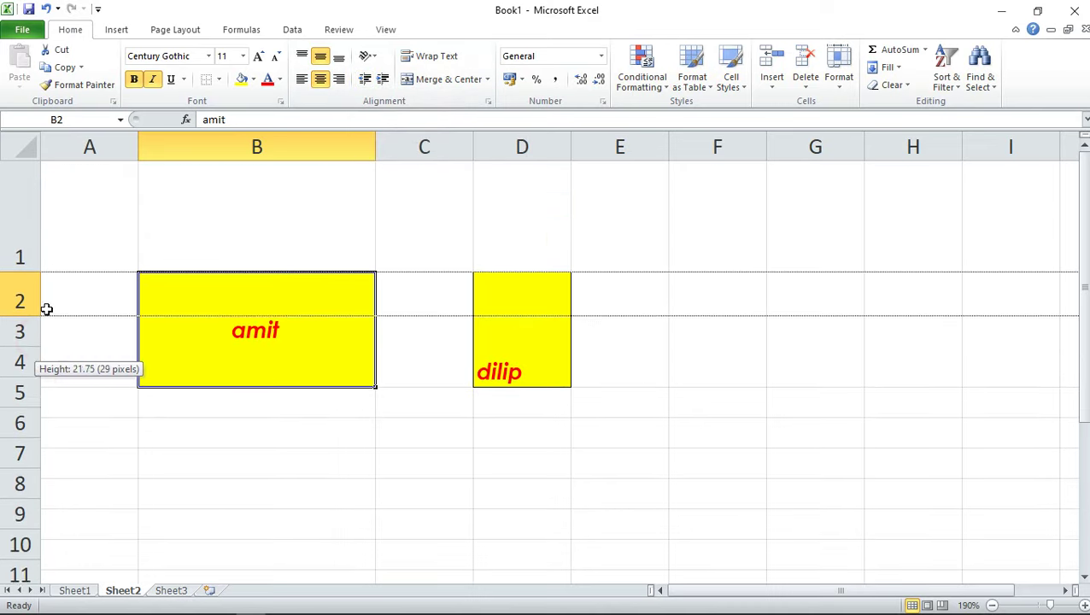
pyautogui.click(513, 326)
pyautogui.click(481, 300)
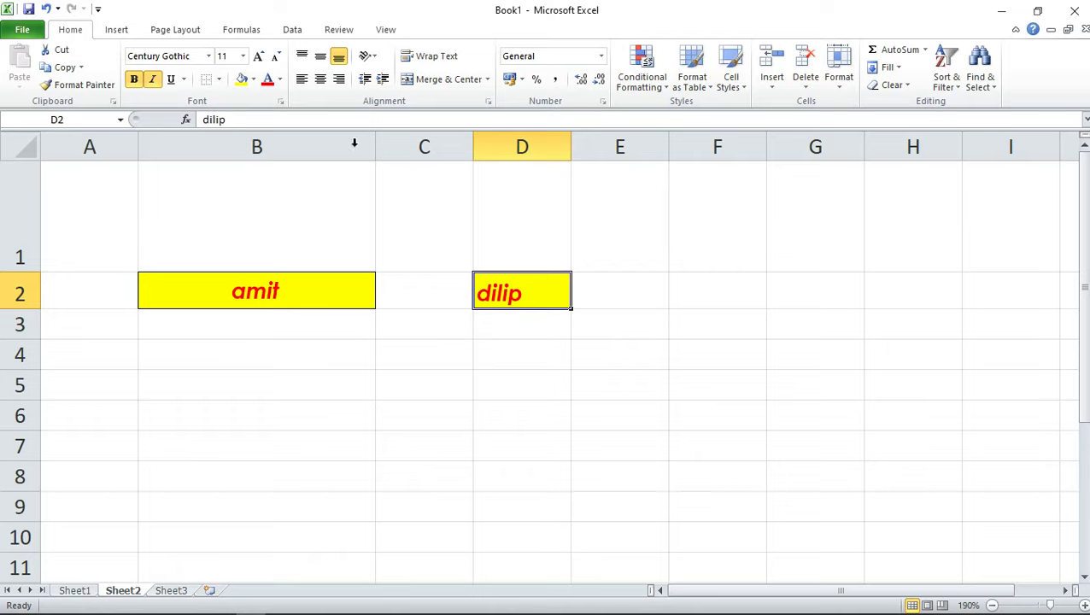
pyautogui.click(384, 82)
pyautogui.click(523, 368)
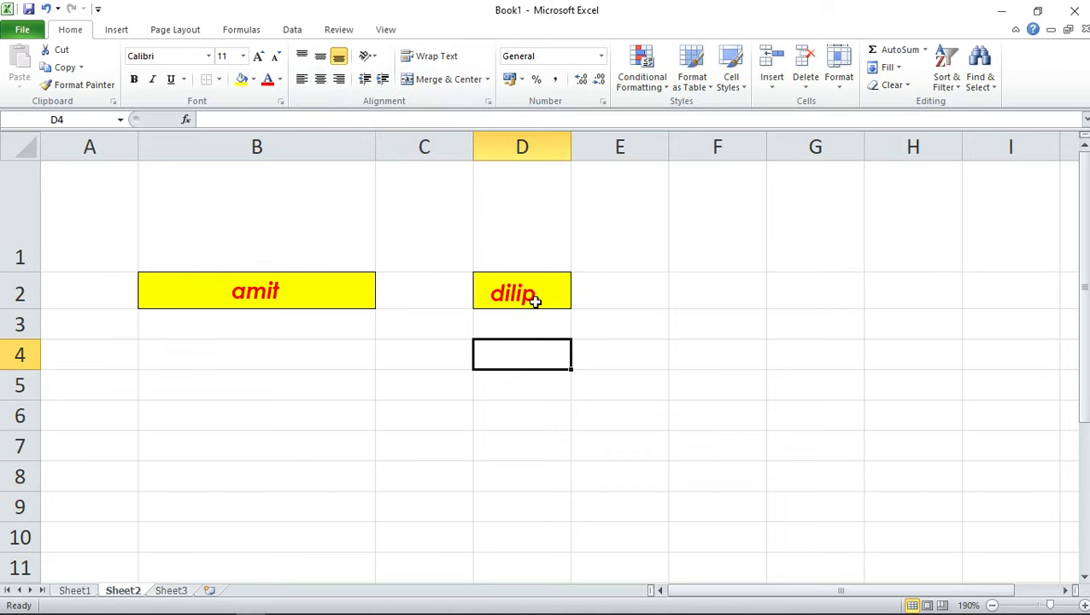
# Left-align the name in B2, keep it vertically middle, and indent it once.
pyautogui.click(280, 290)
pyautogui.click(302, 78)
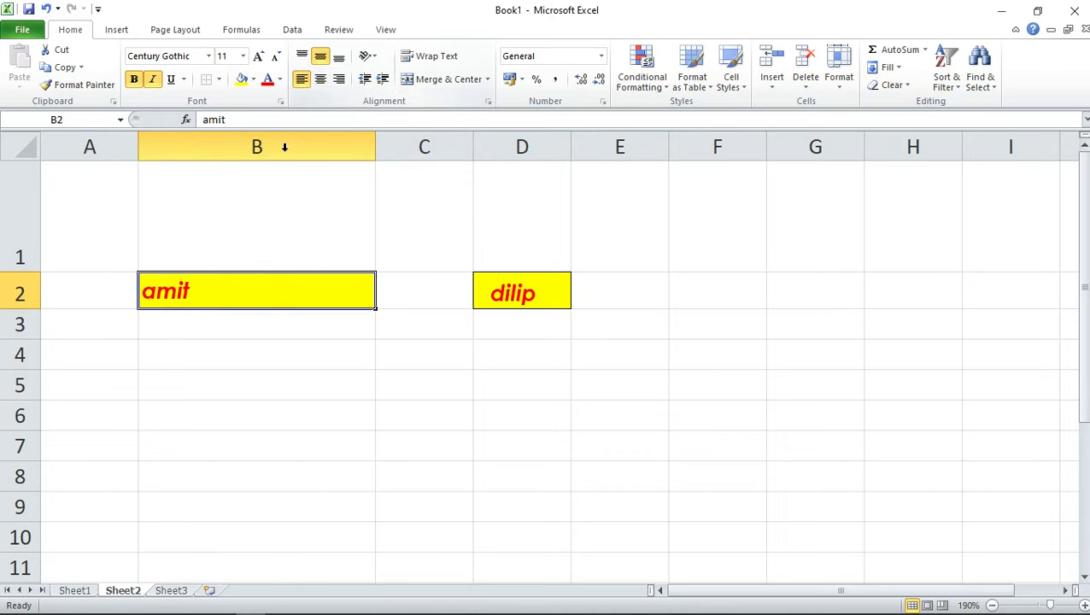
pyautogui.click(303, 57)
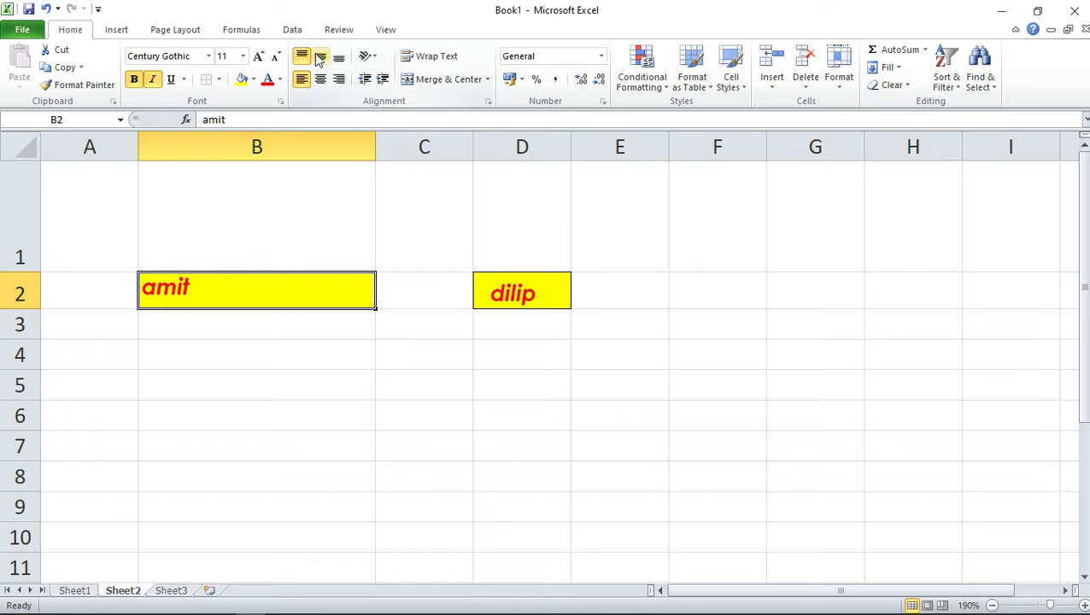
pyautogui.click(318, 57)
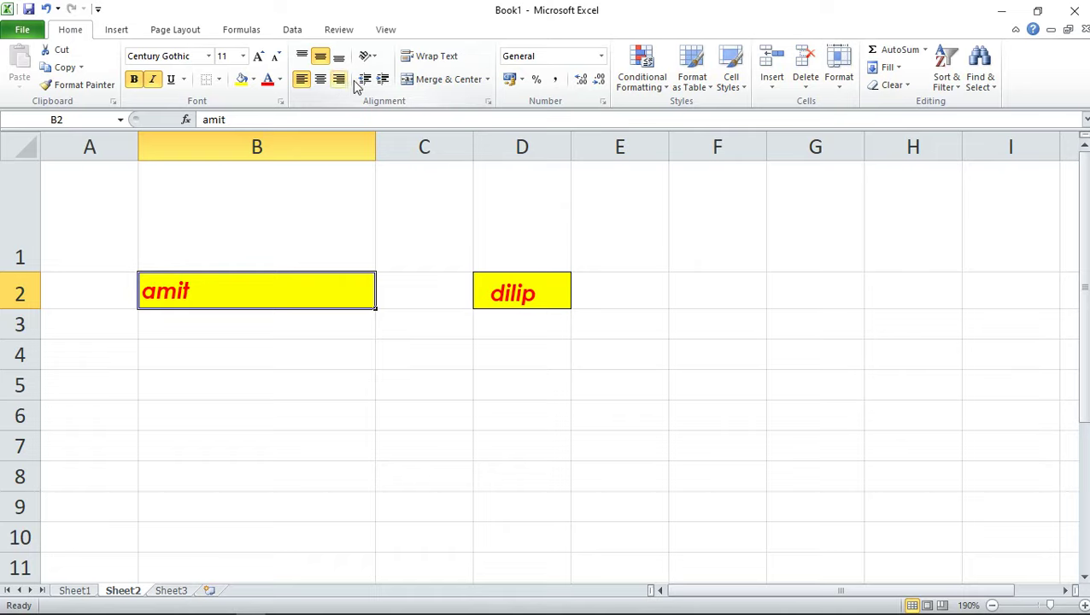
pyautogui.click(382, 79)
pyautogui.click(291, 389)
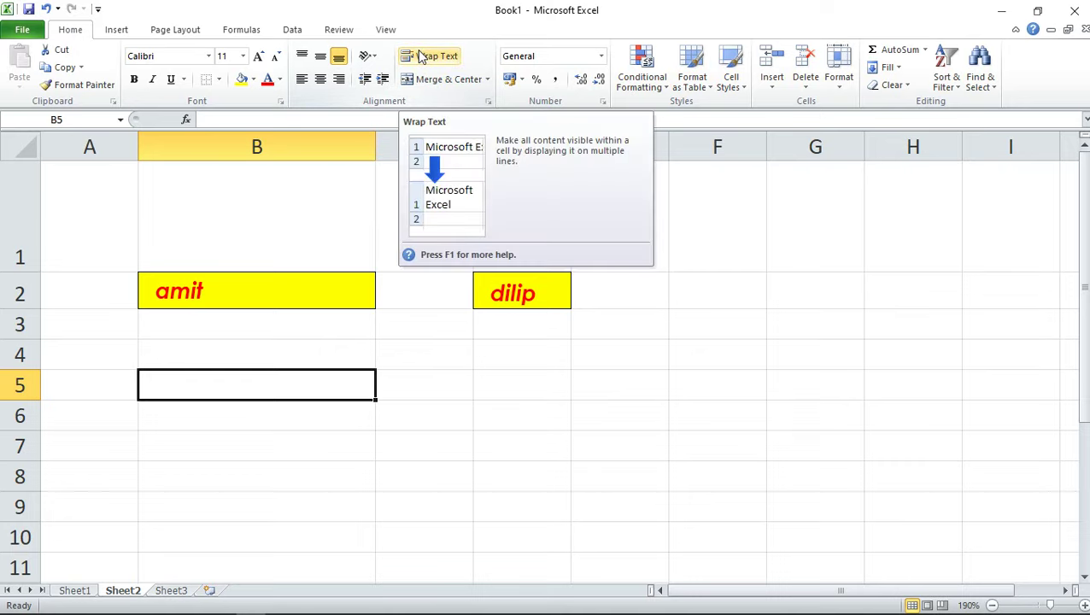
# Enter 'microsoft excel' in D5 and wrap it onto two lines.
pyautogui.scroll(-2, 513, 342)
pyautogui.scroll(2, 516, 359)
pyautogui.click(520, 389)
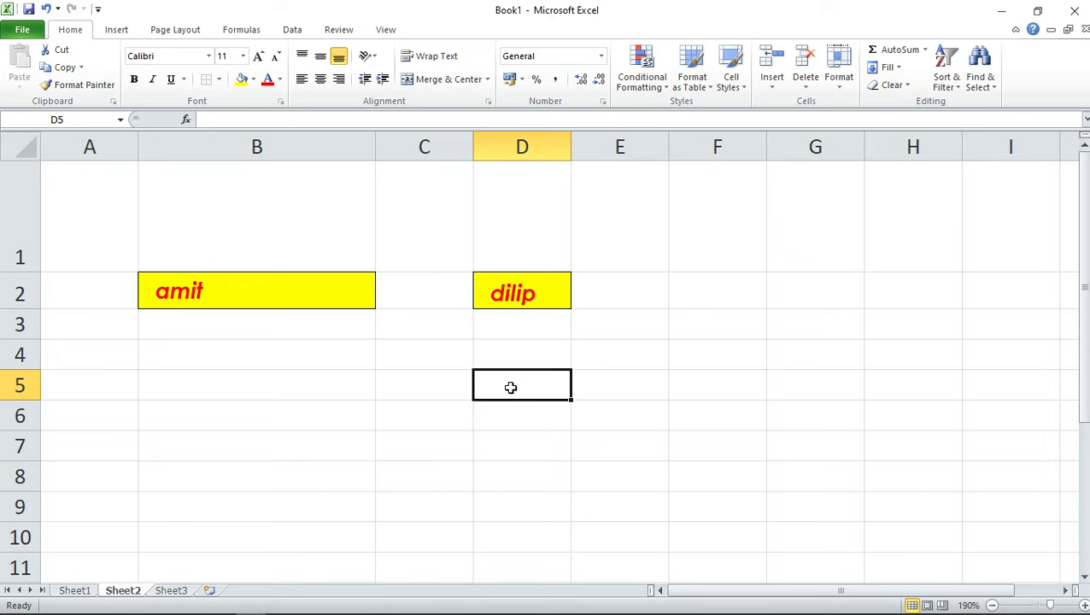
pyautogui.write('microsoft ')
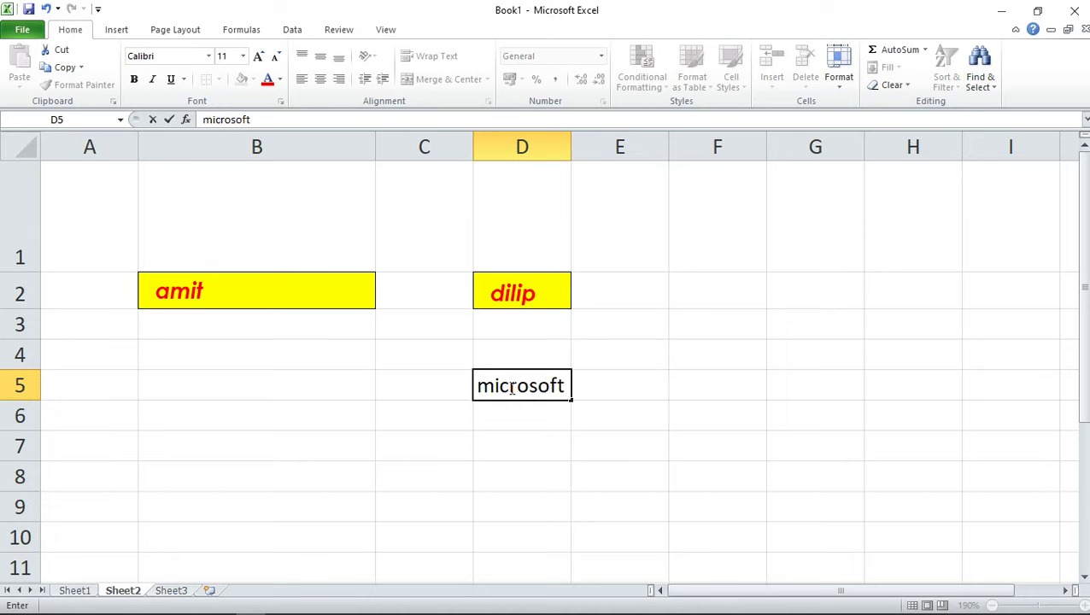
pyautogui.write('exce')
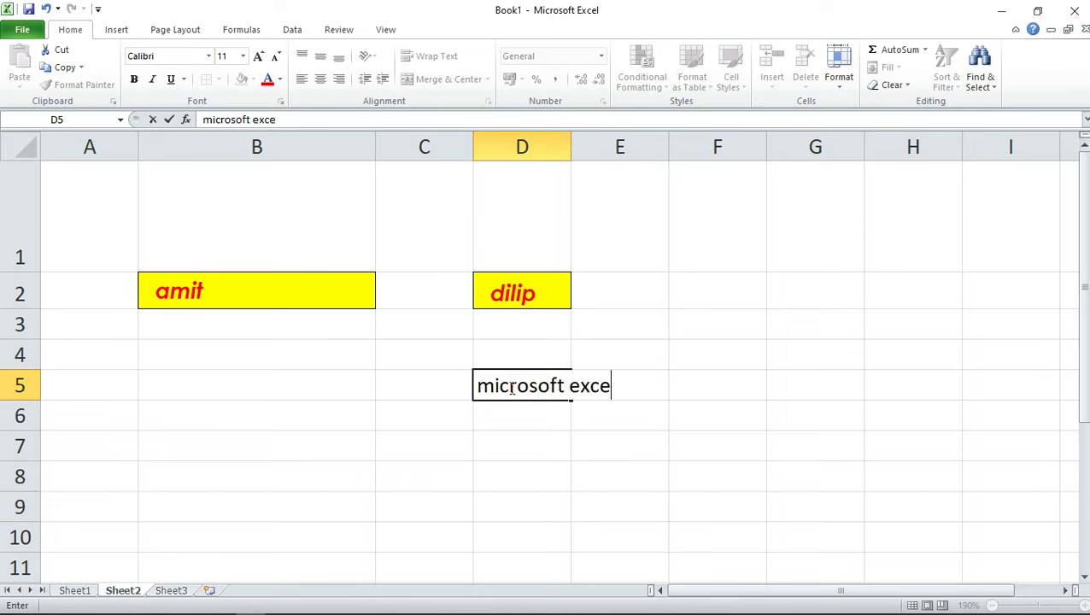
pyautogui.click(533, 431)
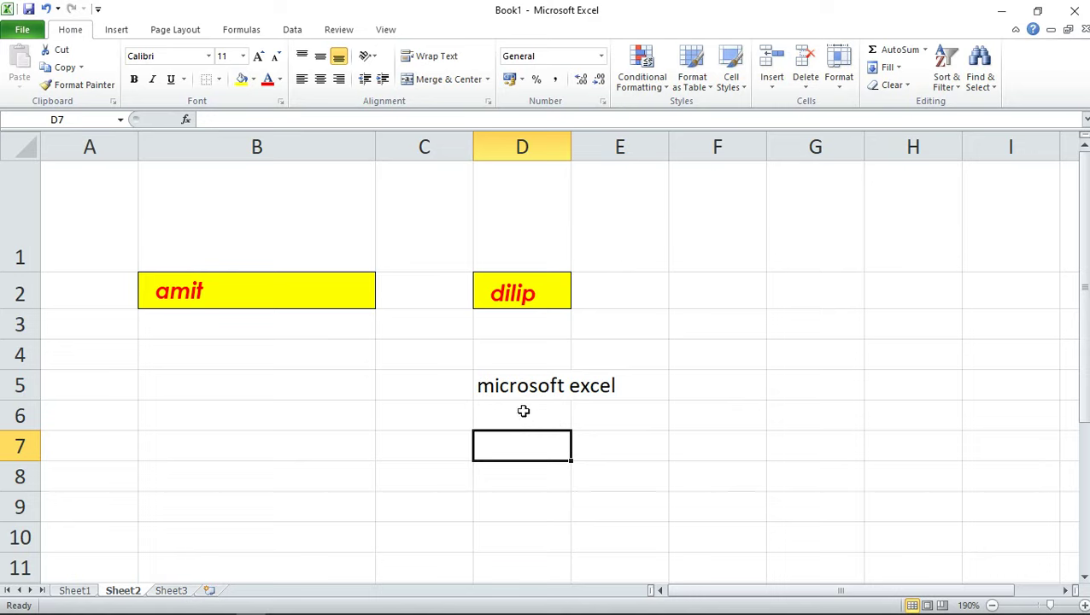
pyautogui.click(499, 389)
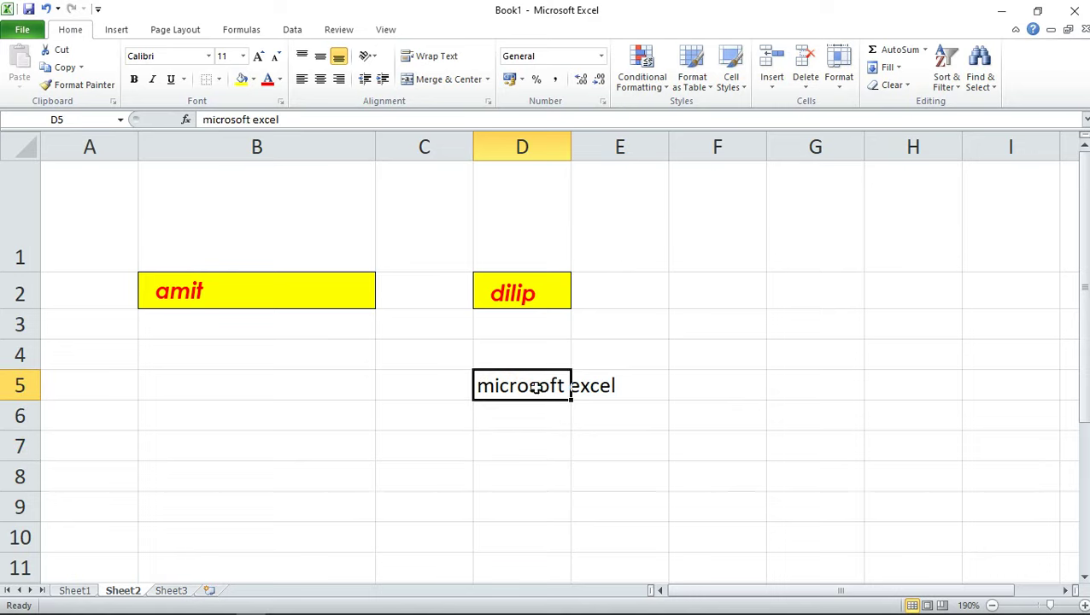
pyautogui.click(523, 443)
pyautogui.click(650, 516)
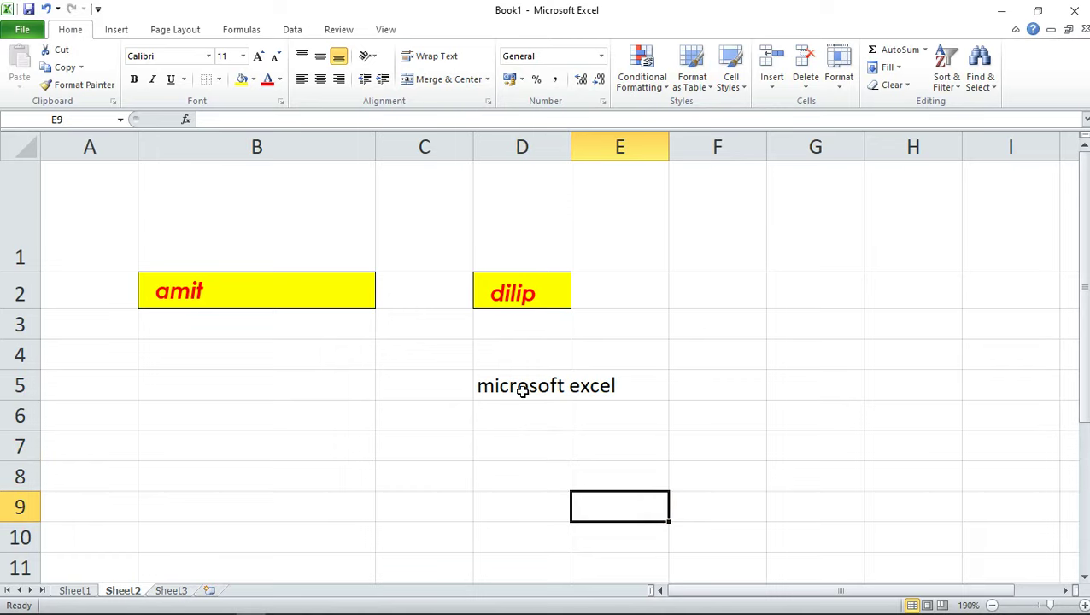
pyautogui.click(521, 386)
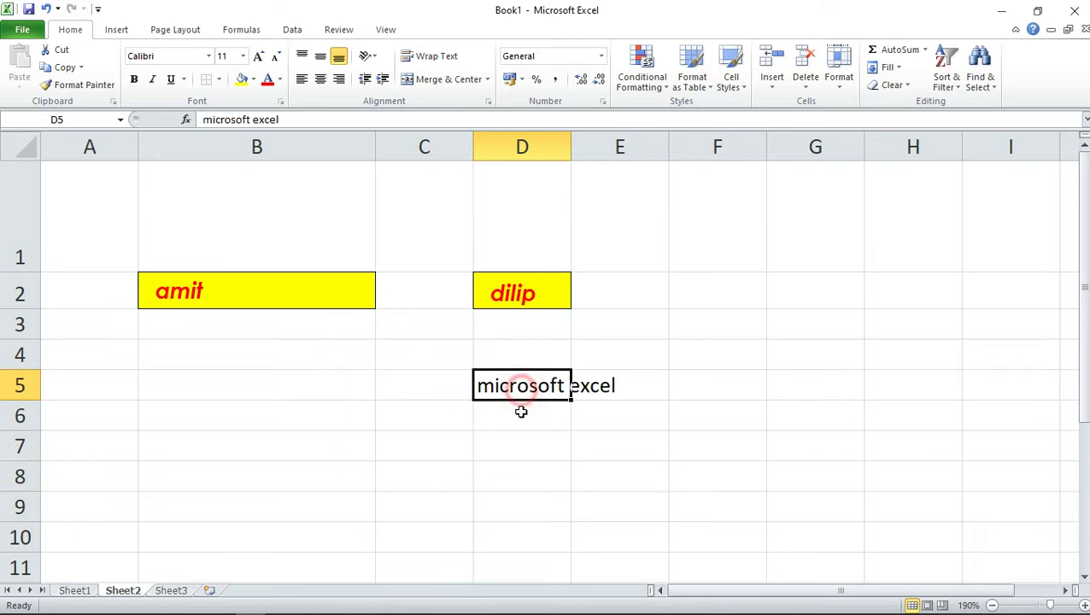
pyautogui.click(418, 58)
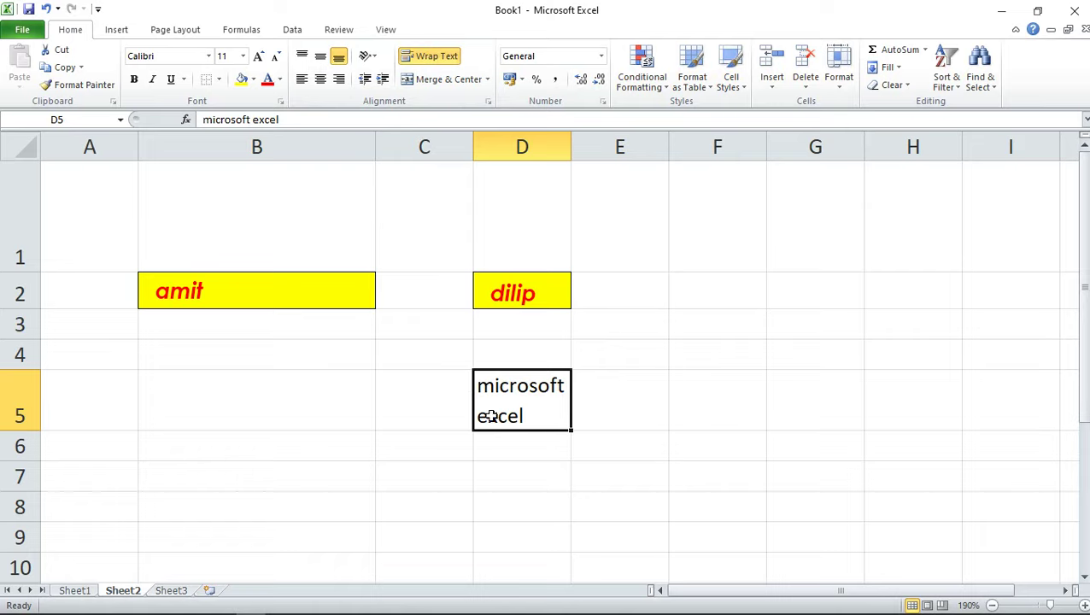
pyautogui.click(644, 399)
pyautogui.click(705, 372)
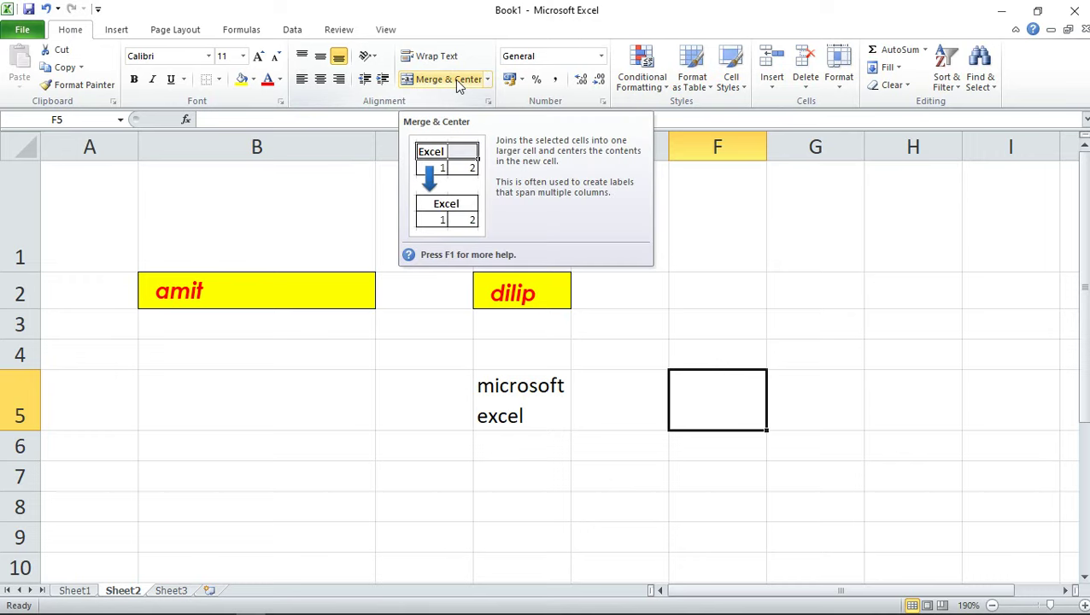
# Merge A1:I1 into one centred title cell with Merge & Center.
pyautogui.click(706, 373)
pyautogui.scroll(-3, 338, 374)
pyautogui.scroll(3, 401, 394)
pyautogui.scroll(-3, 657, 402)
pyautogui.scroll(2, 665, 387)
pyautogui.scroll(1, 658, 389)
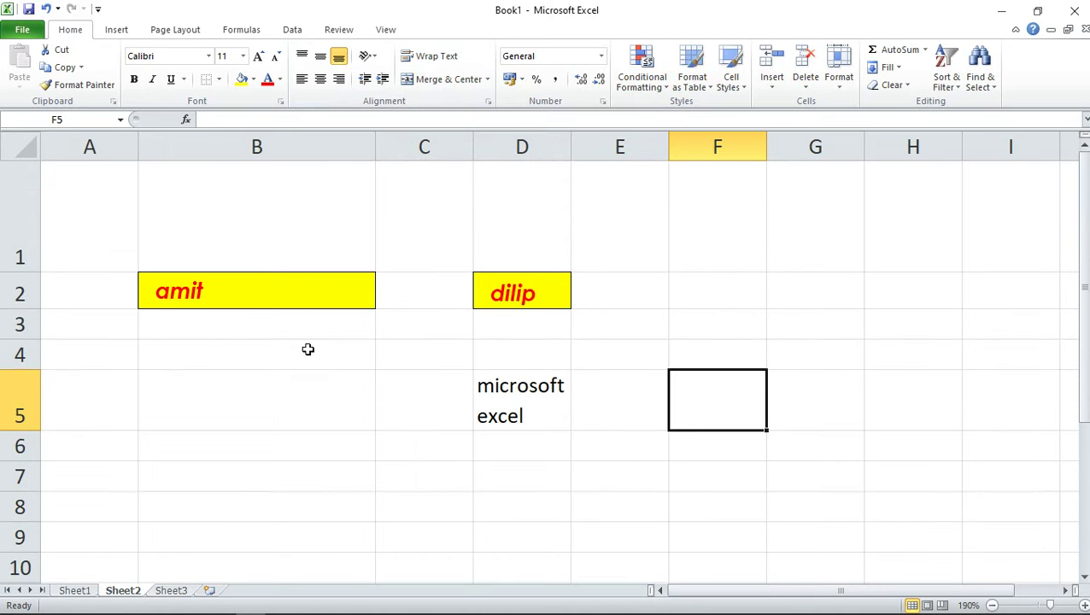
pyautogui.scroll(-2, 307, 349)
pyautogui.scroll(2, 312, 406)
pyautogui.scroll(-3, 484, 316)
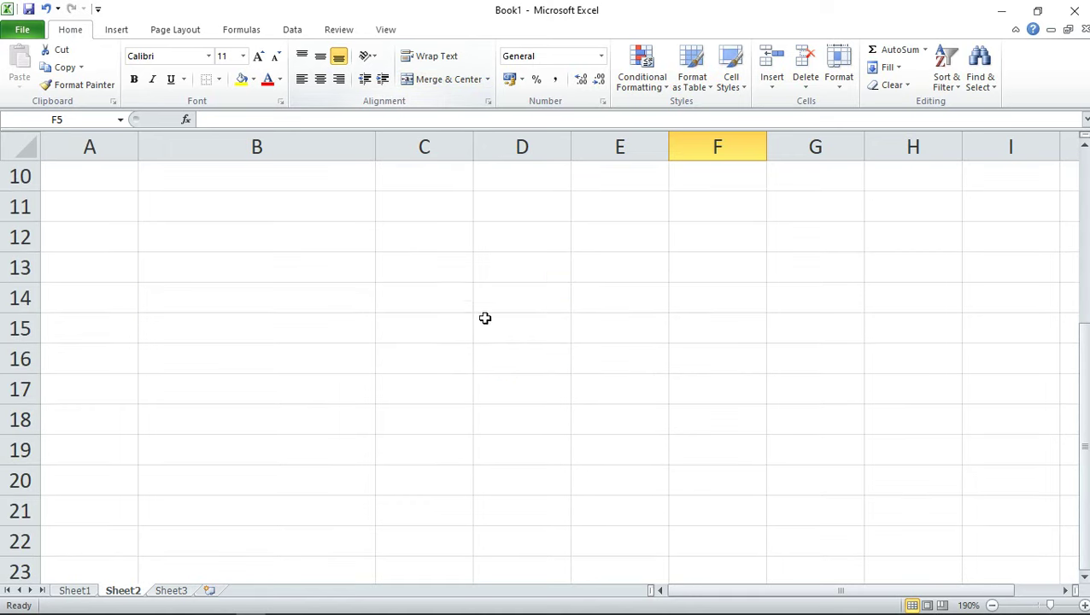
pyautogui.scroll(2, 495, 305)
pyautogui.scroll(1, 494, 306)
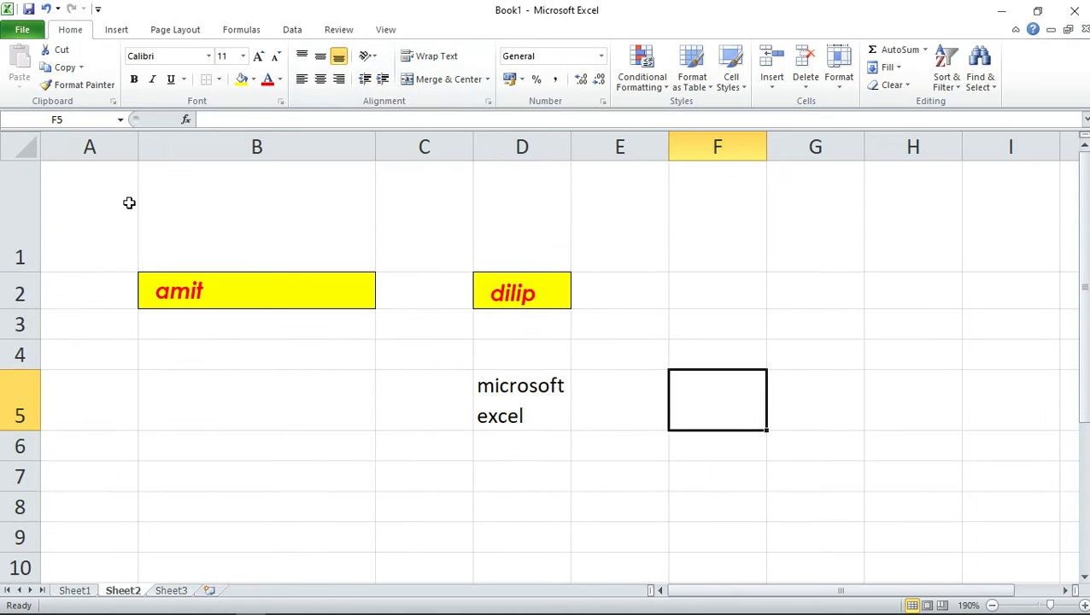
pyautogui.moveTo(100, 202); pyautogui.dragTo(985, 209)
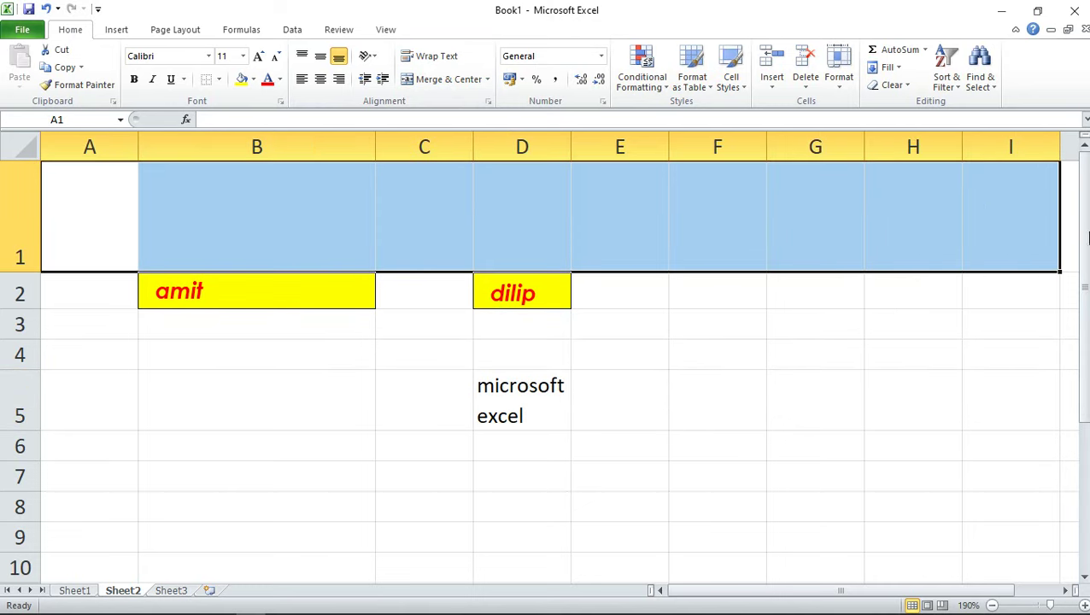
pyautogui.click(895, 245)
pyautogui.moveTo(89, 202); pyautogui.dragTo(964, 204)
pyautogui.click(488, 80)
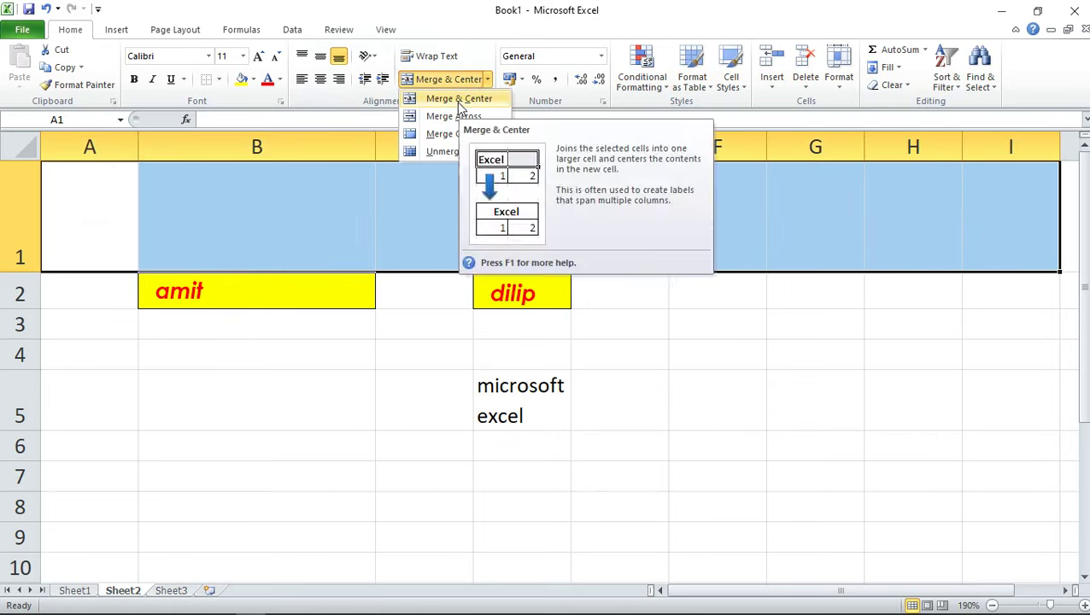
pyautogui.click(458, 99)
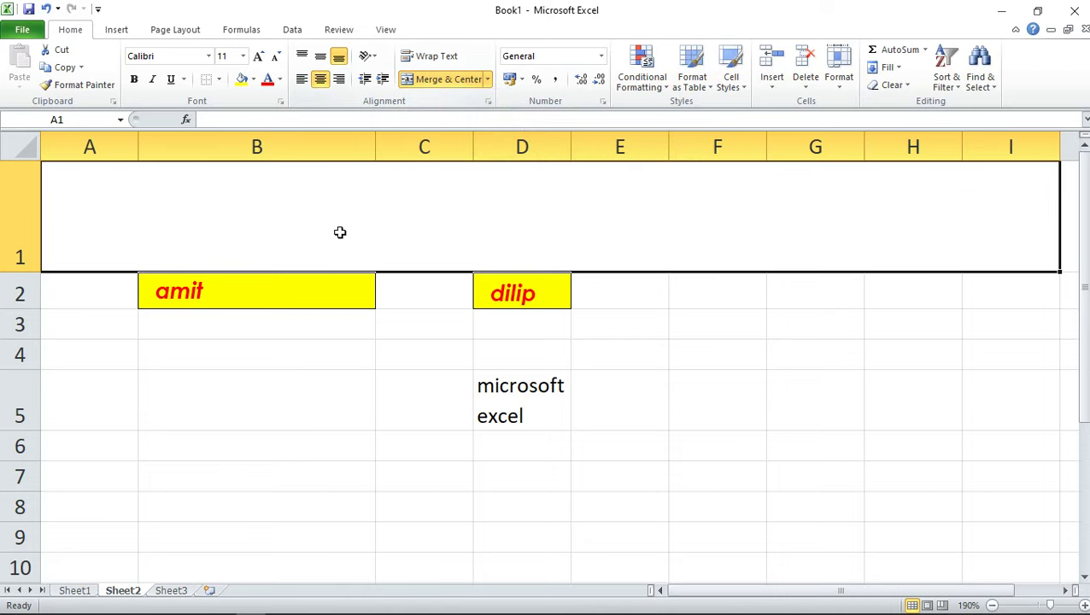
# Fill the merged title cell with blue and type 'STP Computer Education' into it.
pyautogui.click(282, 400)
pyautogui.click(376, 235)
pyautogui.click(389, 391)
pyautogui.click(368, 209)
pyautogui.click(383, 365)
pyautogui.click(406, 253)
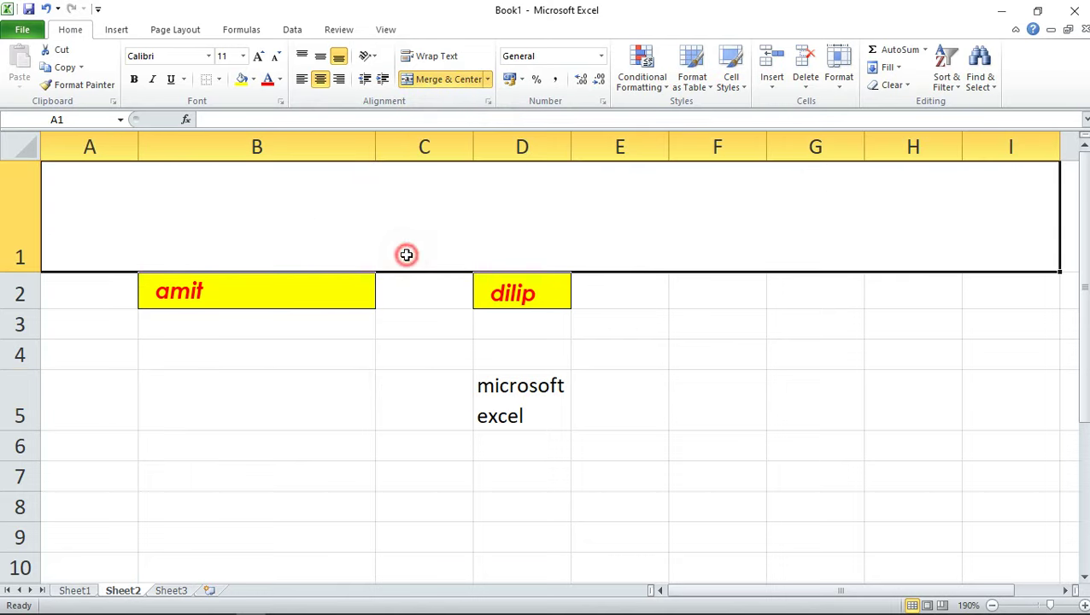
pyautogui.click(253, 80)
pyautogui.click(320, 196)
pyautogui.click(425, 396)
pyautogui.click(584, 166)
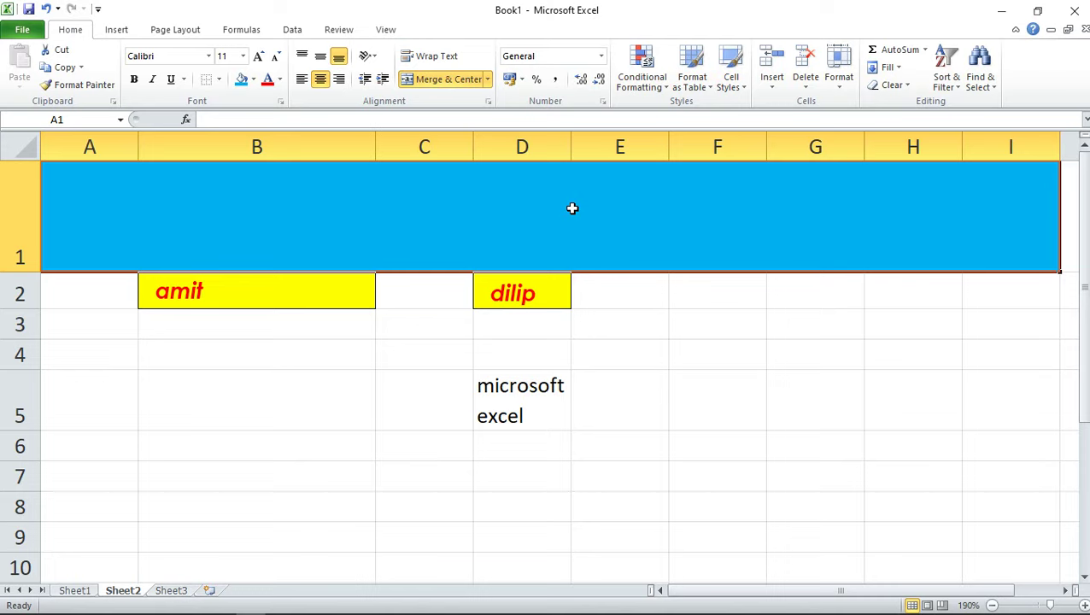
pyautogui.write('STP Computer Education')
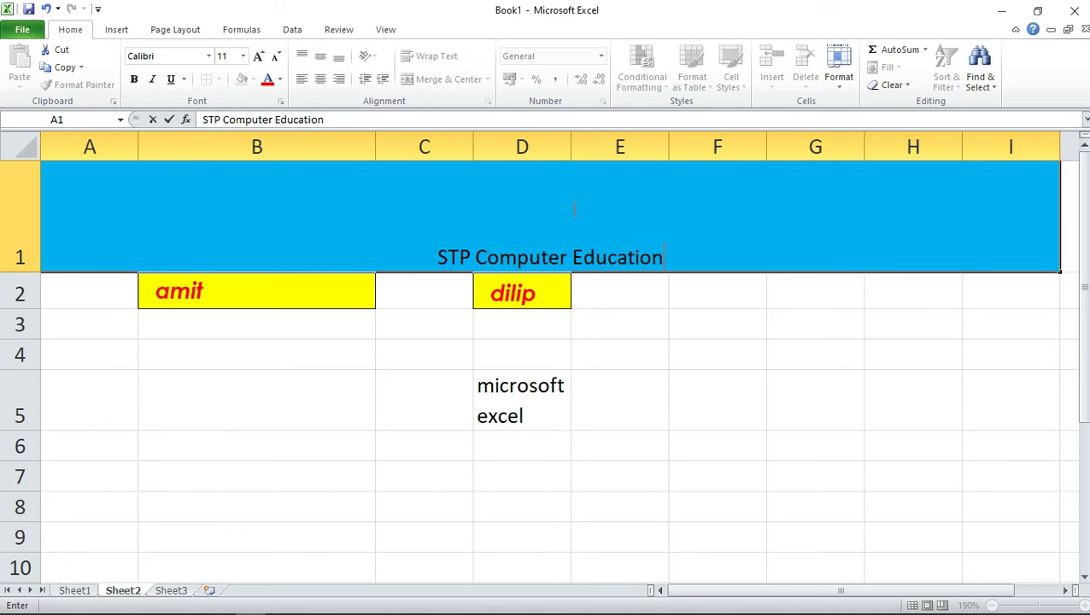
# Commit the title, centre it vertically and enlarge its font to 36 points.
pyautogui.click(628, 316)
pyautogui.click(577, 218)
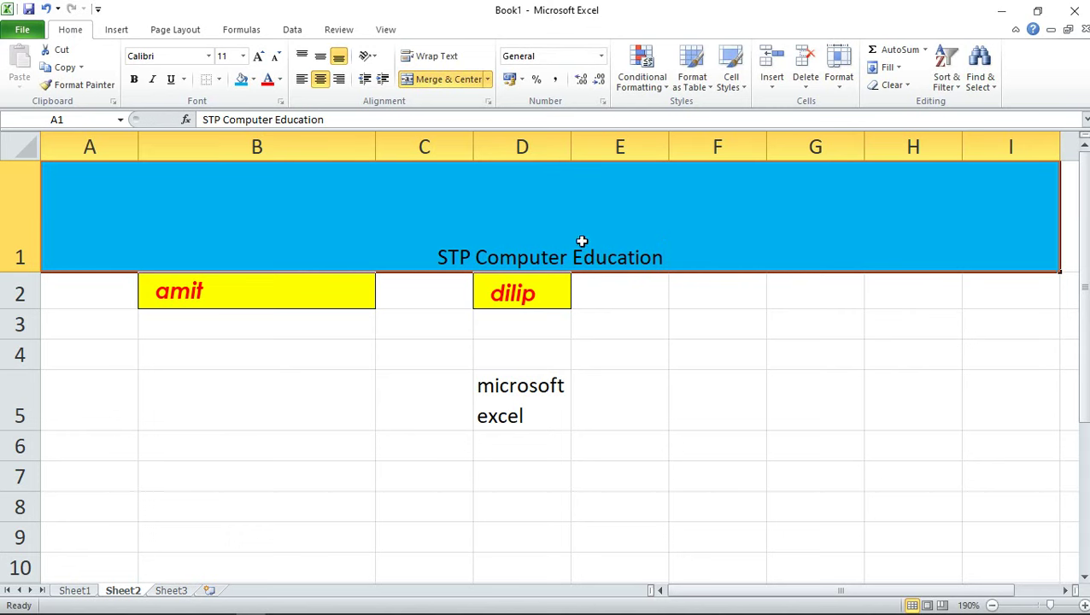
pyautogui.click(321, 55)
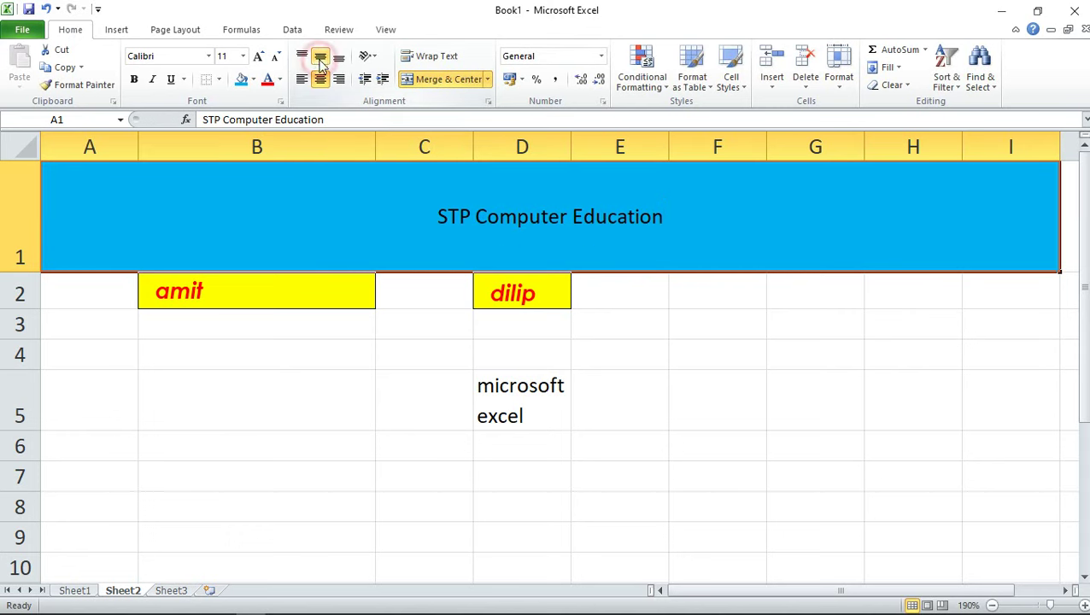
pyautogui.click(258, 56)
pyautogui.click(258, 55)
pyautogui.click(258, 56)
pyautogui.click(258, 55)
pyautogui.click(258, 56)
pyautogui.click(258, 55)
pyautogui.click(258, 55)
pyautogui.click(258, 55)
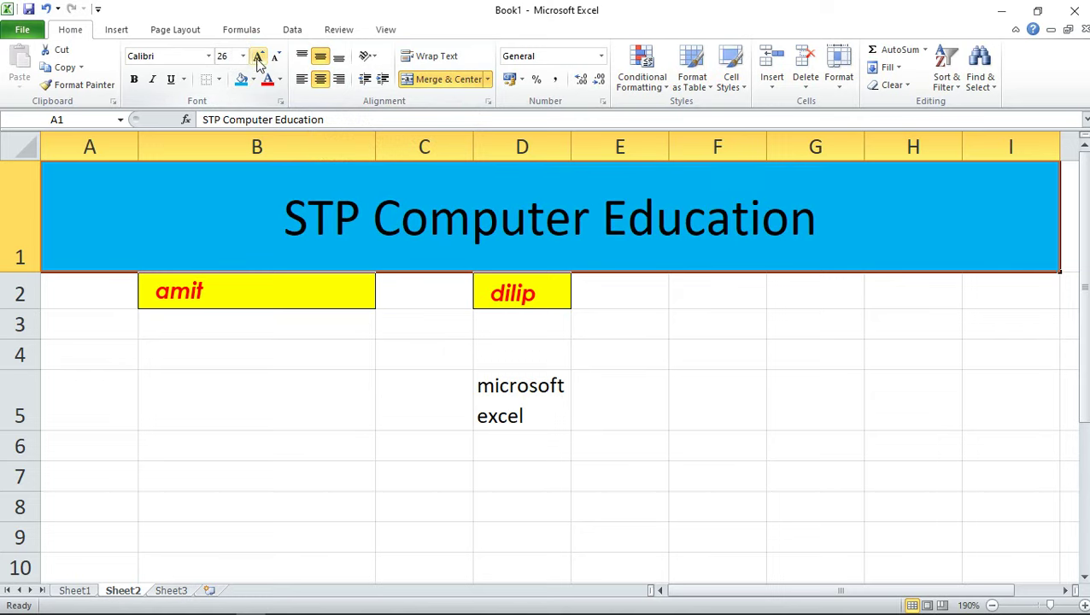
pyautogui.click(258, 56)
pyautogui.click(258, 56)
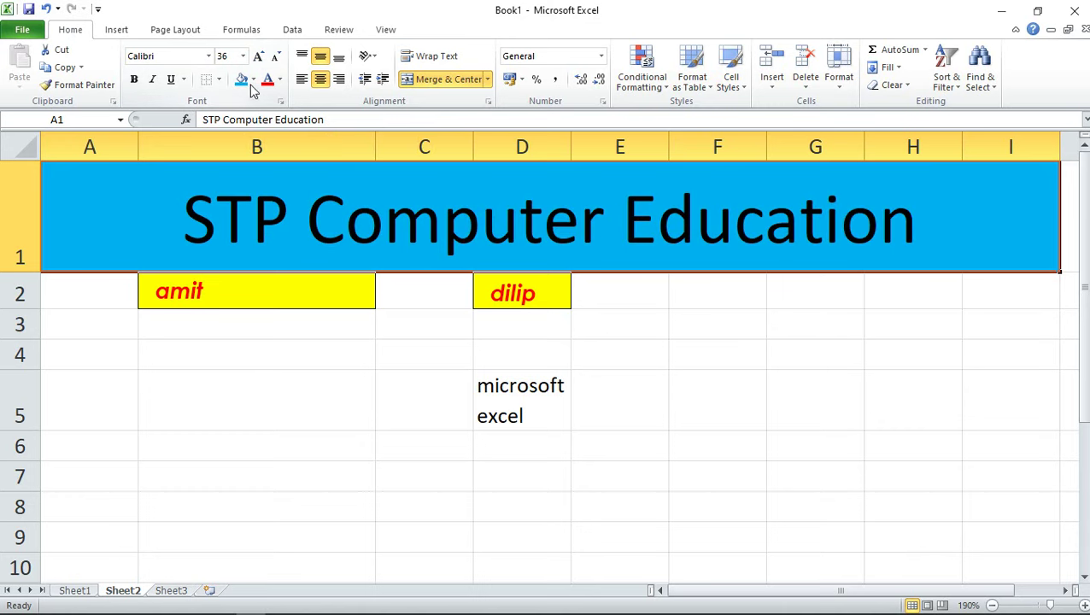
# Make the title text white and view the finished blue banner.
pyautogui.click(281, 80)
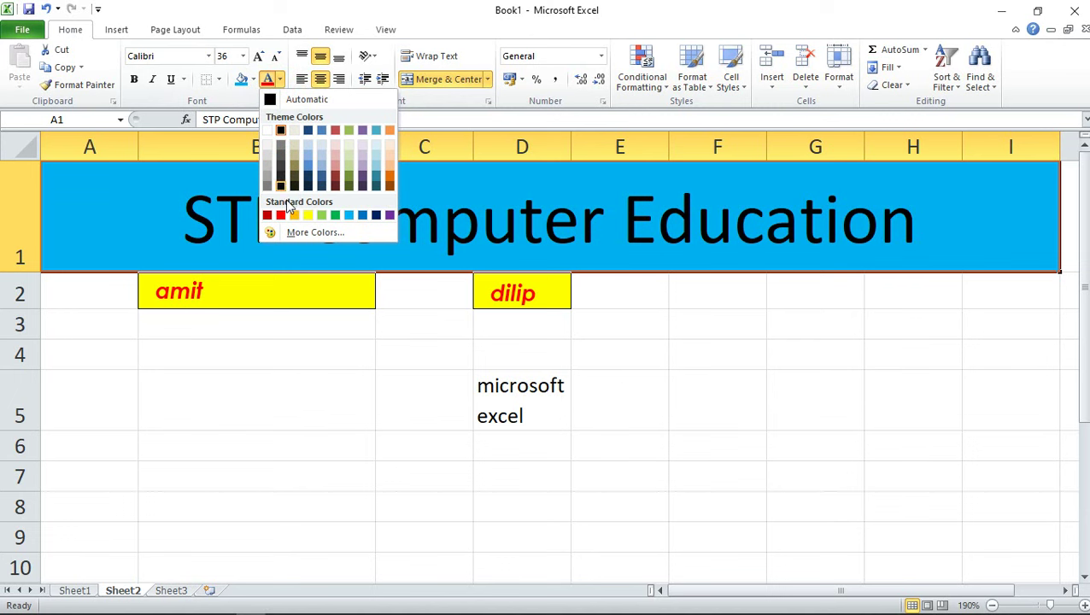
pyautogui.click(267, 131)
pyautogui.click(515, 447)
pyautogui.click(305, 398)
pyautogui.click(949, 381)
pyautogui.click(104, 234)
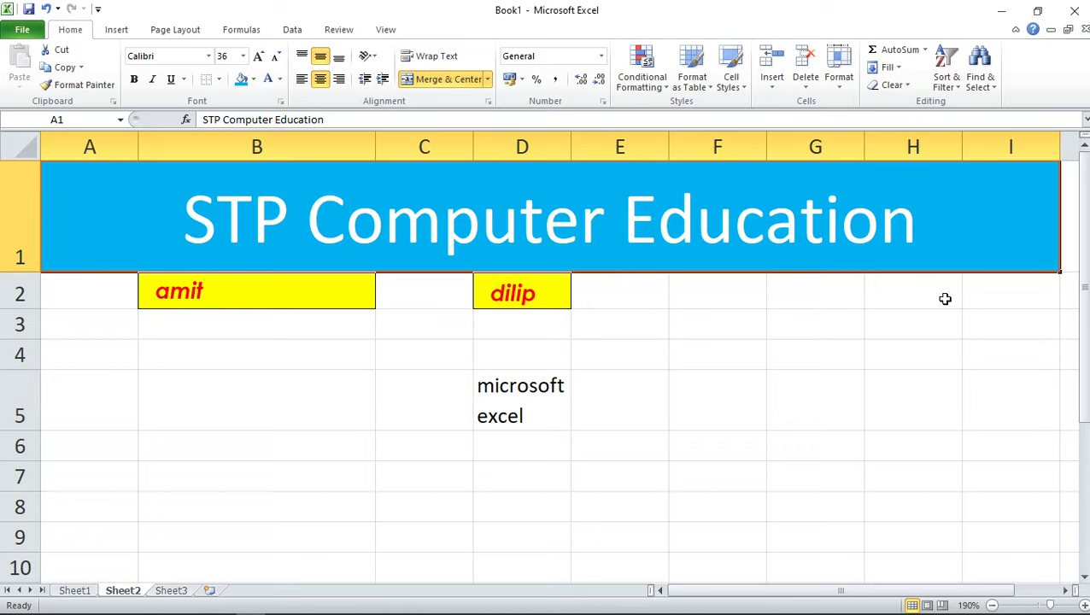
pyautogui.click(922, 402)
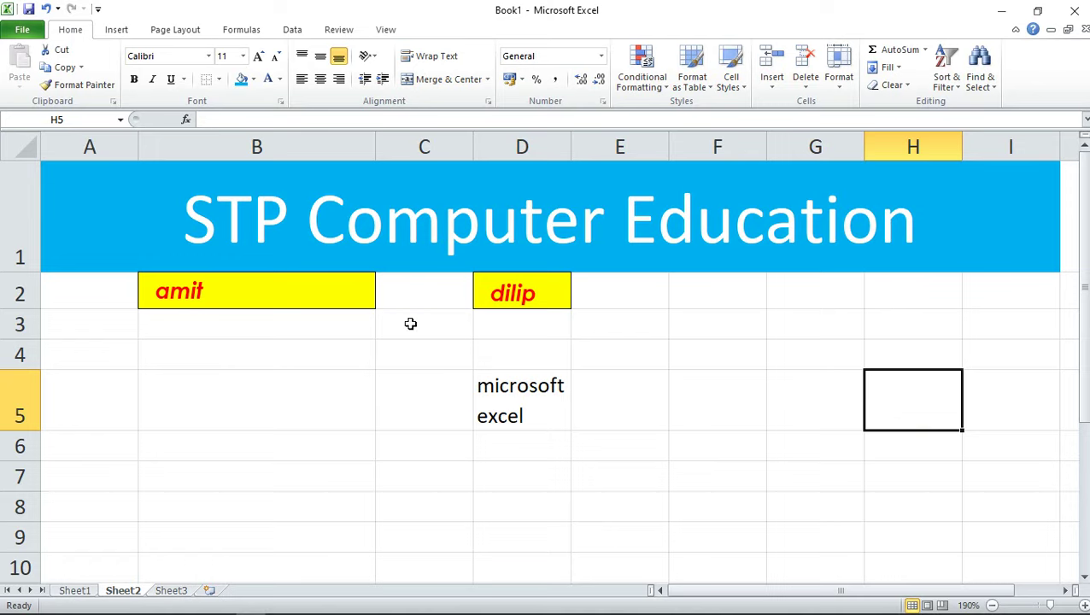
# Dismiss the merge options without merging and select the empty block C12:E18.
pyautogui.click(487, 78)
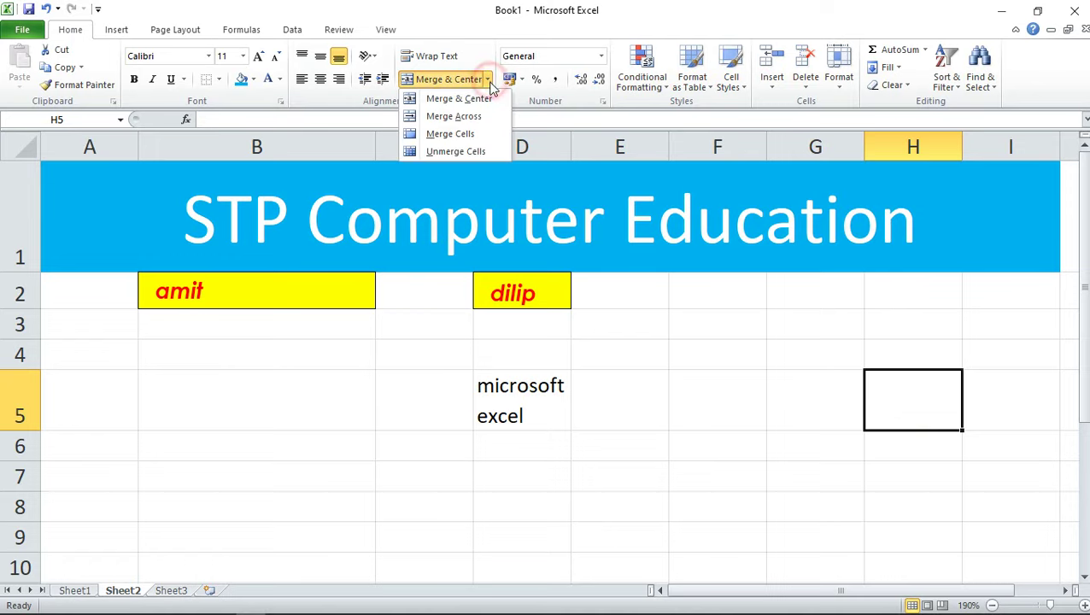
pyautogui.click(706, 381)
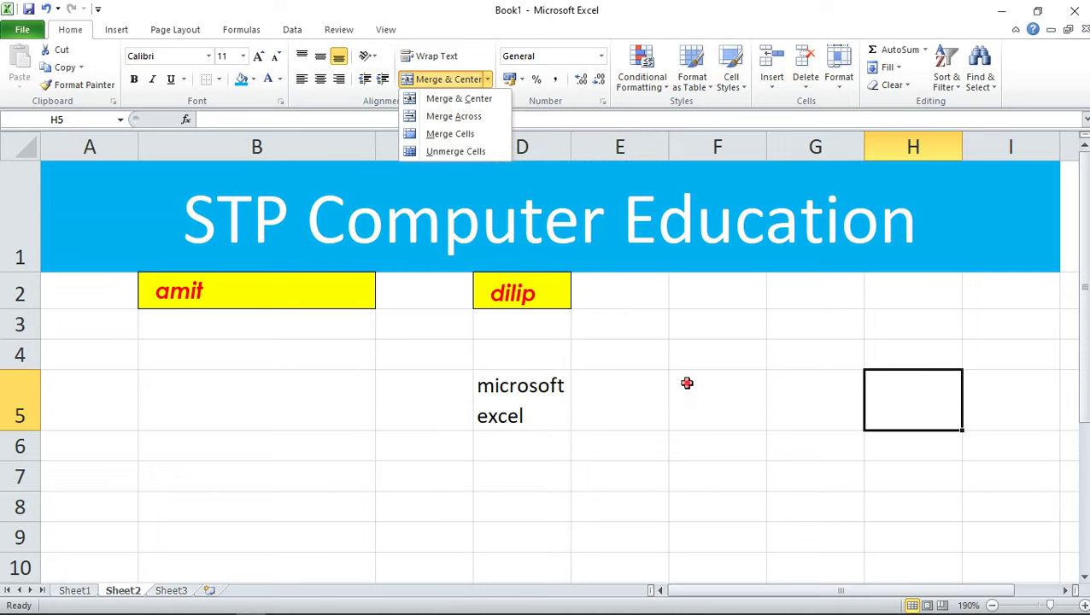
pyautogui.scroll(-3, 514, 348)
pyautogui.moveTo(419, 242); pyautogui.dragTo(617, 426)
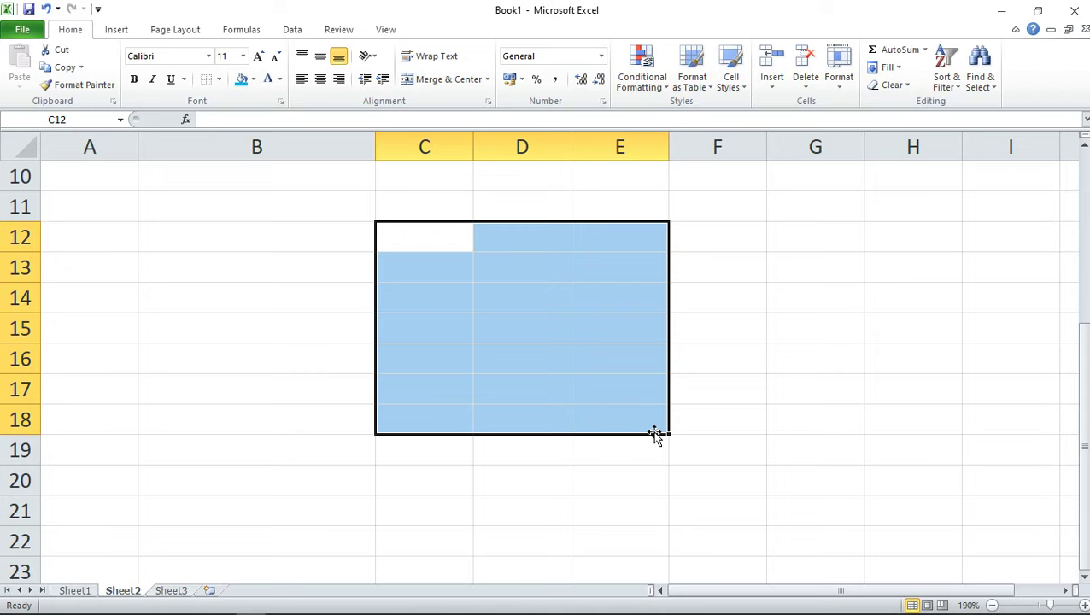
# Apply Merge Across to C12:E18 and check each merged row from C12:E12 downward.
pyautogui.click(488, 80)
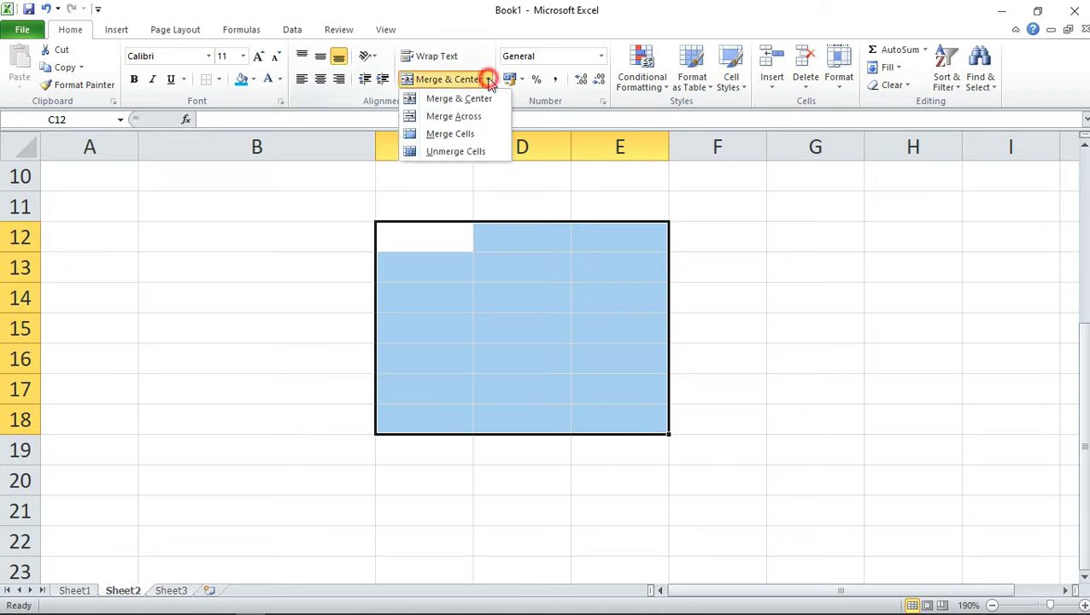
pyautogui.click(467, 117)
pyautogui.click(496, 311)
pyautogui.click(513, 246)
pyautogui.click(509, 267)
pyautogui.click(507, 298)
pyautogui.click(506, 328)
pyautogui.click(504, 358)
pyautogui.click(498, 387)
pyautogui.moveTo(494, 418); pyautogui.dragTo(518, 242)
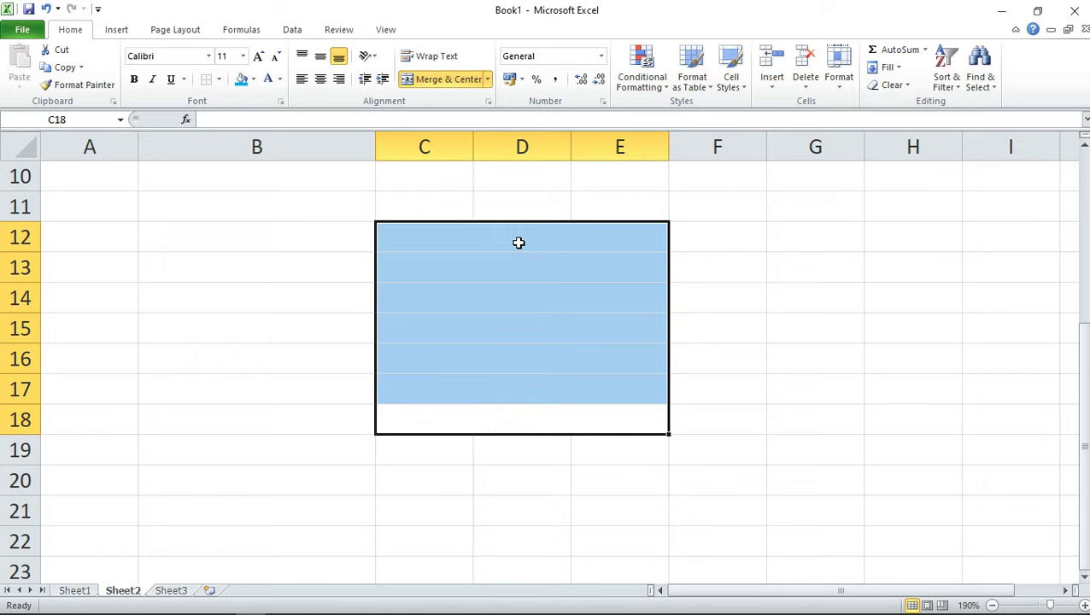
# Reapply Merge Across to the block, then Unmerge Cells back into separate cells.
pyautogui.click(488, 80)
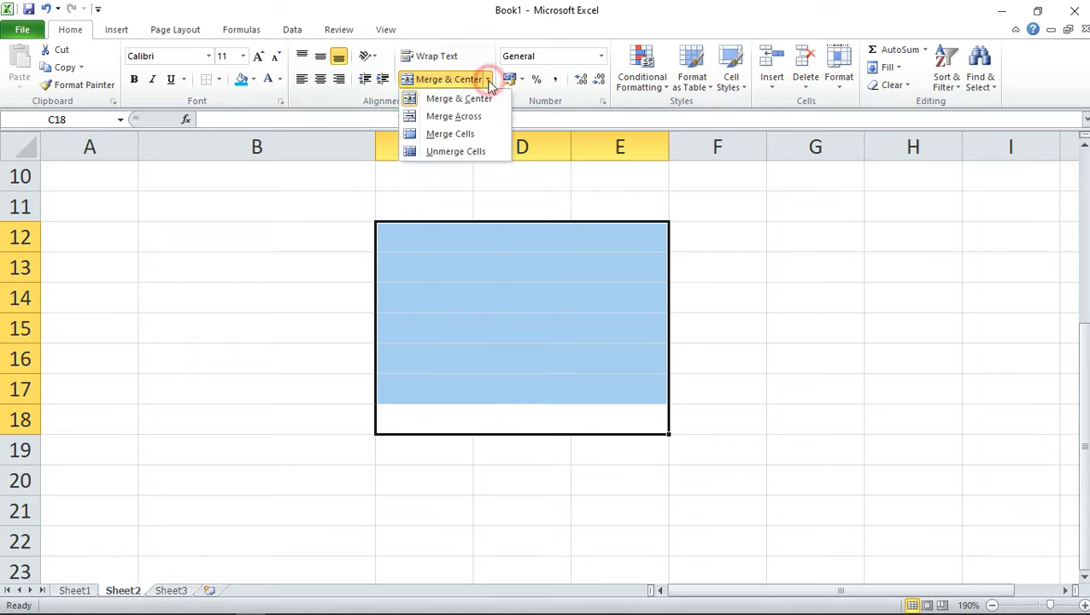
pyautogui.click(468, 125)
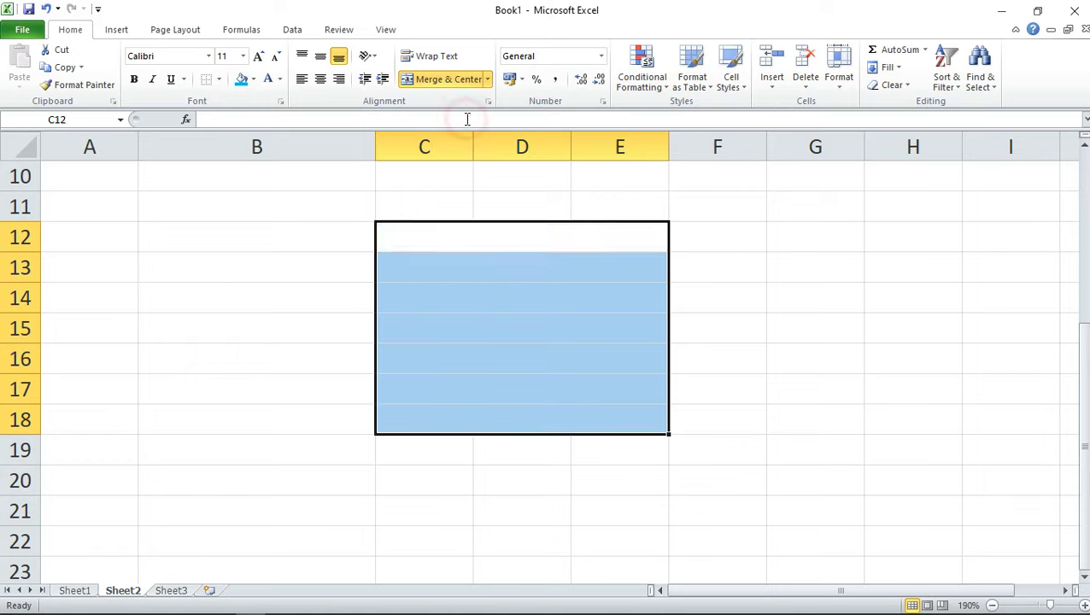
pyautogui.click(487, 80)
pyautogui.click(436, 99)
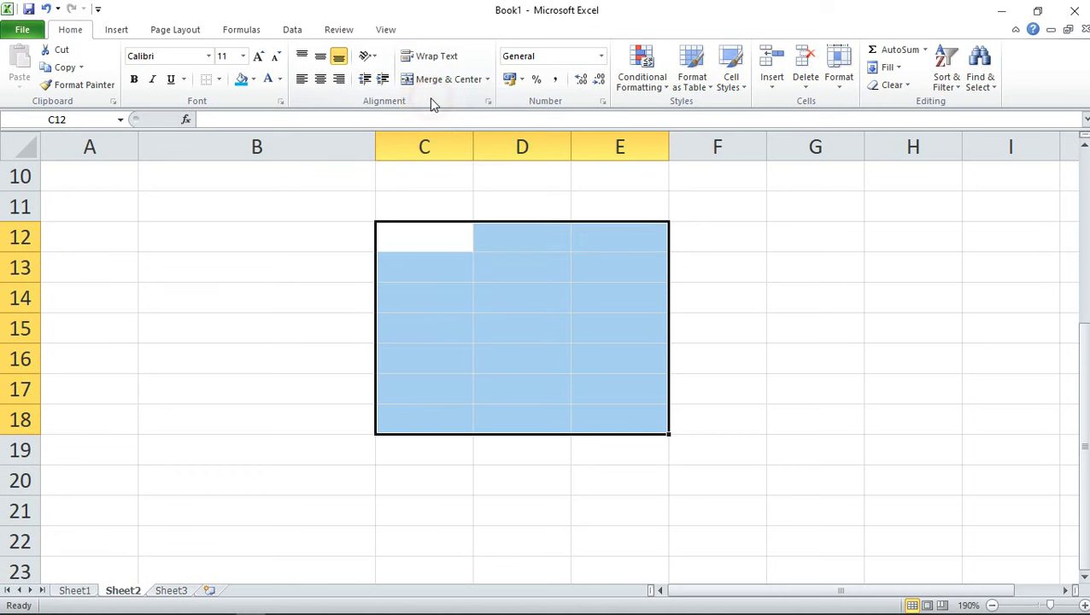
pyautogui.click(815, 418)
pyautogui.moveTo(653, 274); pyautogui.dragTo(653, 305)
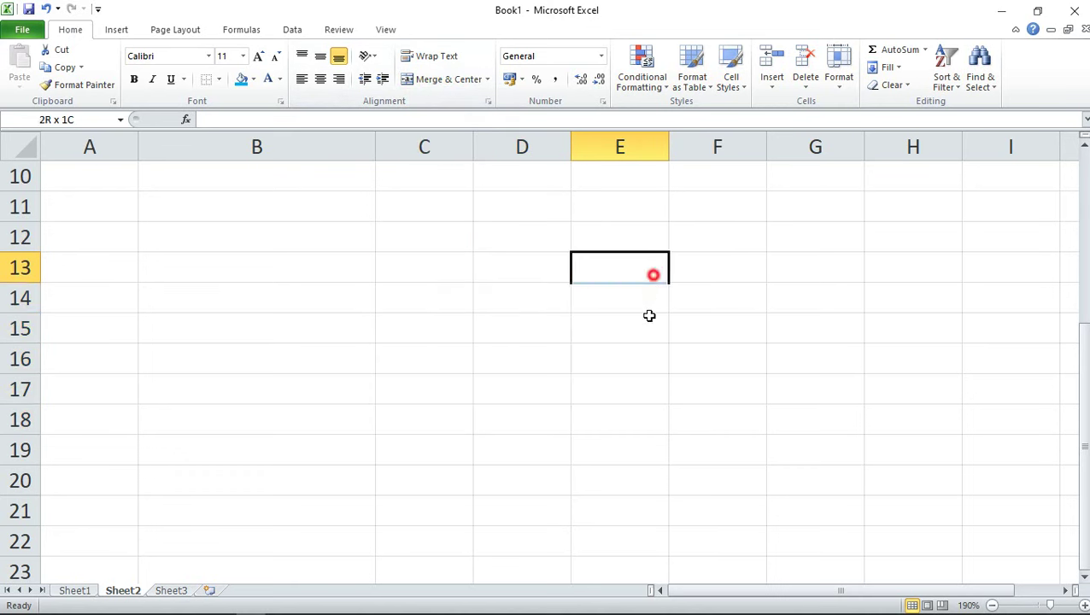
# Unmerge the STP Computer Education title so B1, E1 and G1 are separate cells.
pyautogui.scroll(3, 613, 371)
pyautogui.click(262, 235)
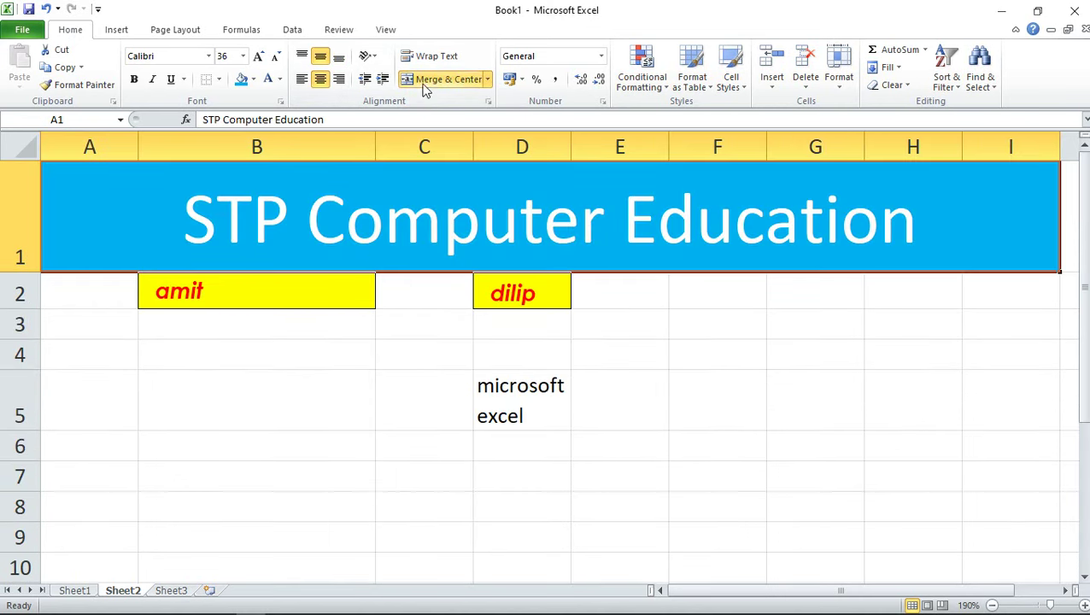
pyautogui.click(419, 79)
pyautogui.click(146, 189)
pyautogui.click(662, 199)
pyautogui.click(841, 199)
# Widen column A to about 79.57 so the whole title fits in A1.
pyautogui.click(92, 206)
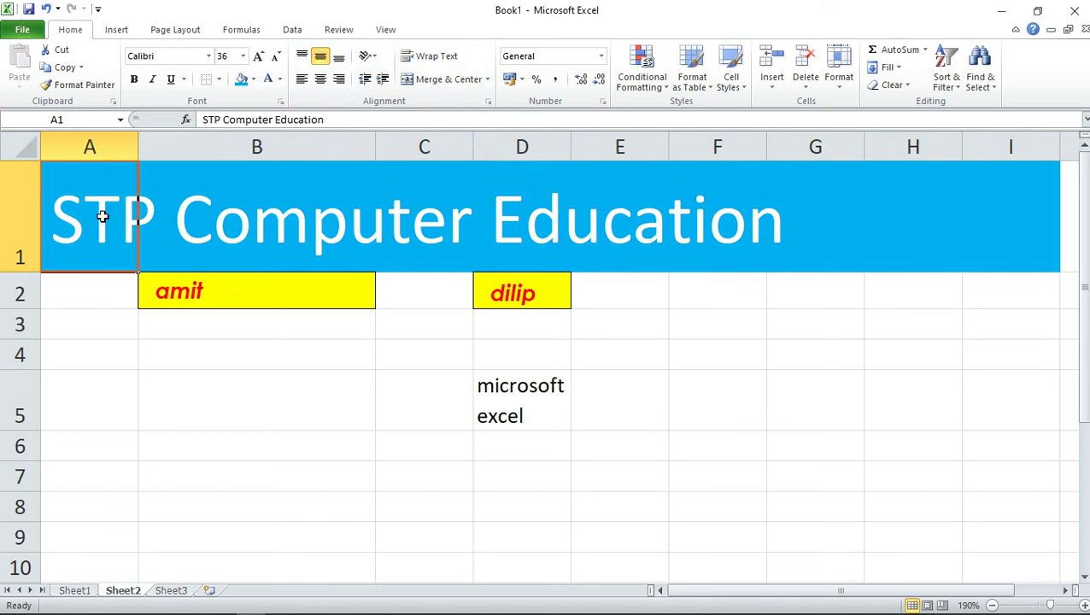
pyautogui.moveTo(138, 147); pyautogui.dragTo(896, 170)
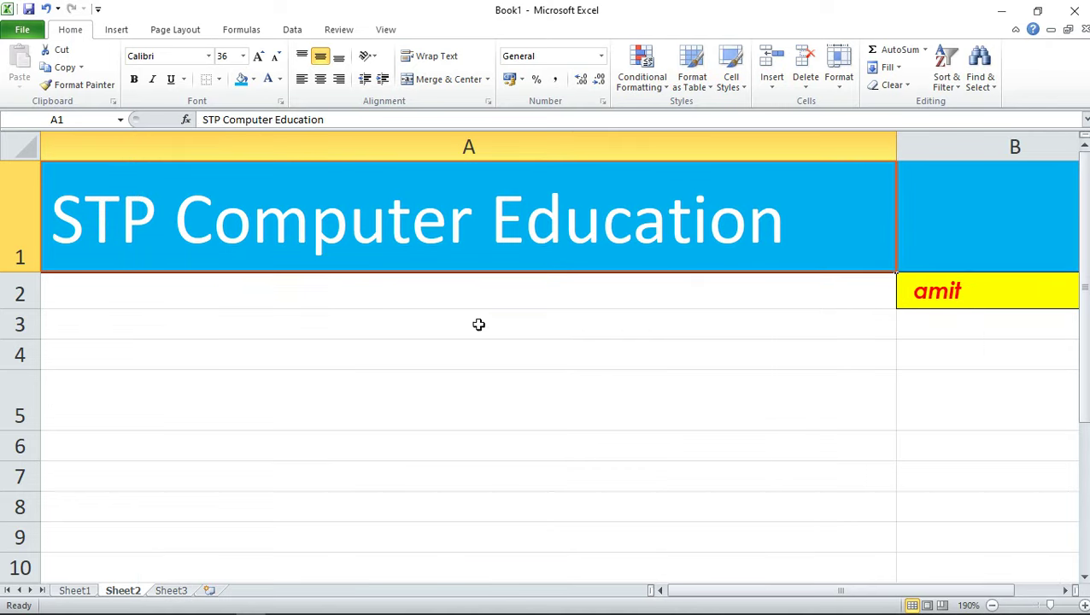
pyautogui.click(473, 462)
pyautogui.click(1024, 180)
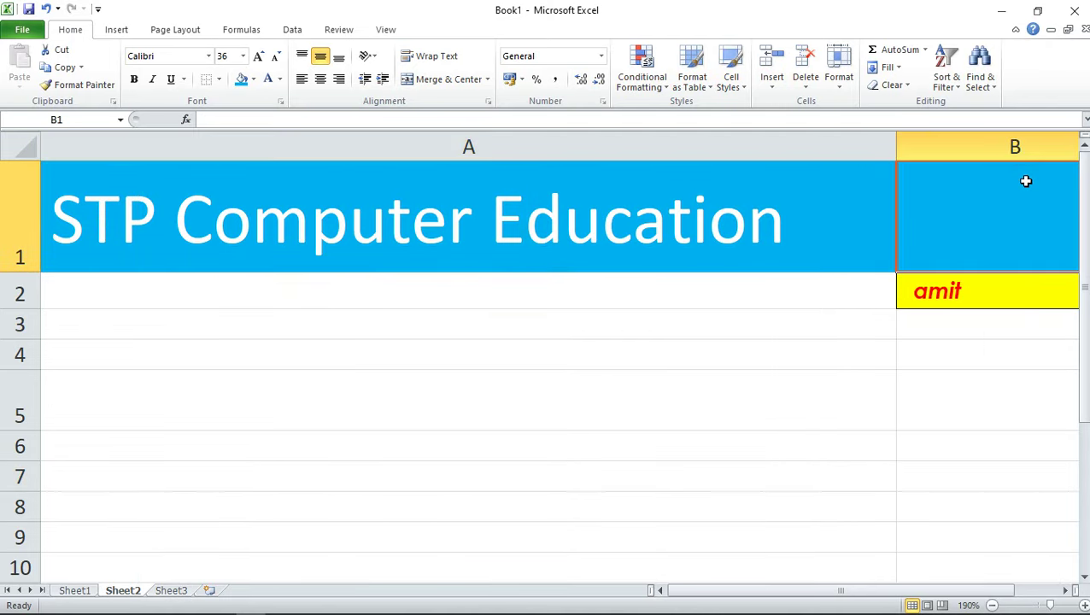
pyautogui.click(533, 488)
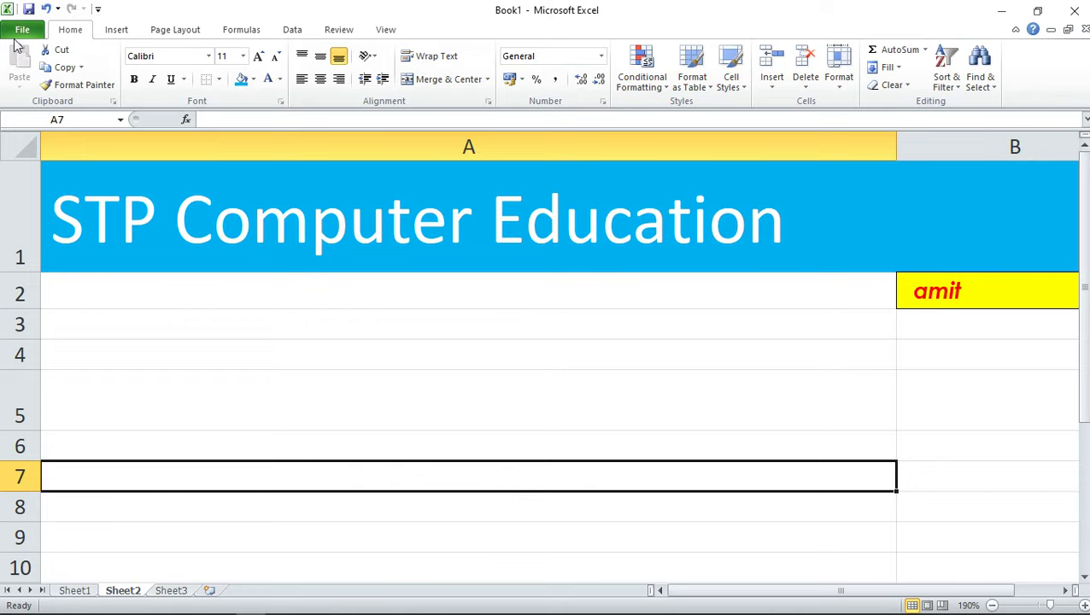
pyautogui.click(345, 387)
pyautogui.click(390, 349)
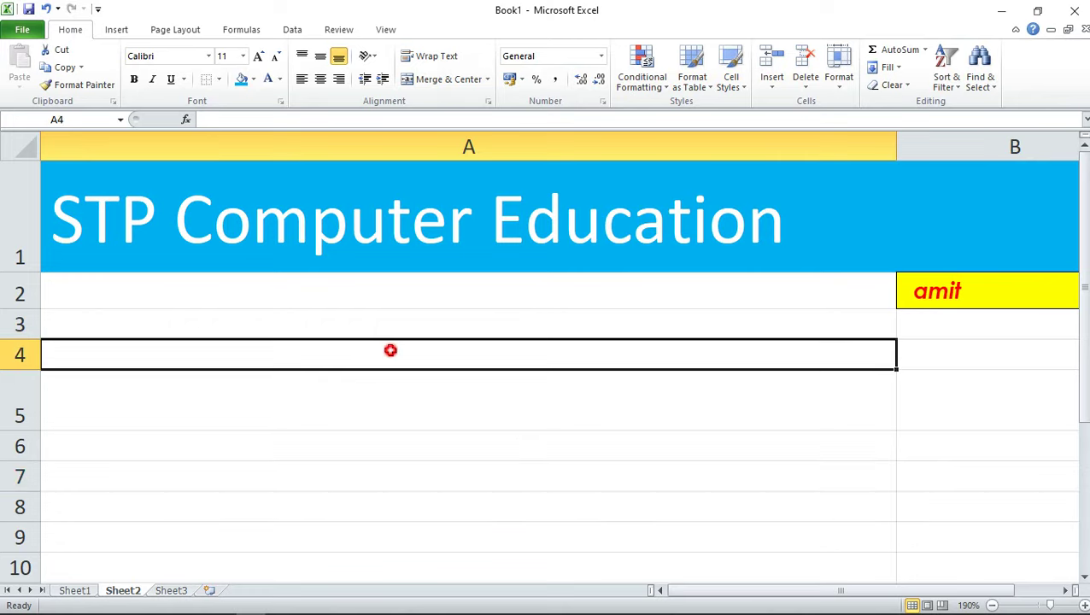
pyautogui.click(73, 594)
# AutoSum D3:I7 with Alt+= so column I shows totals 325, 372, 345, 378 and 343.
pyautogui.click(570, 442)
pyautogui.click(860, 258)
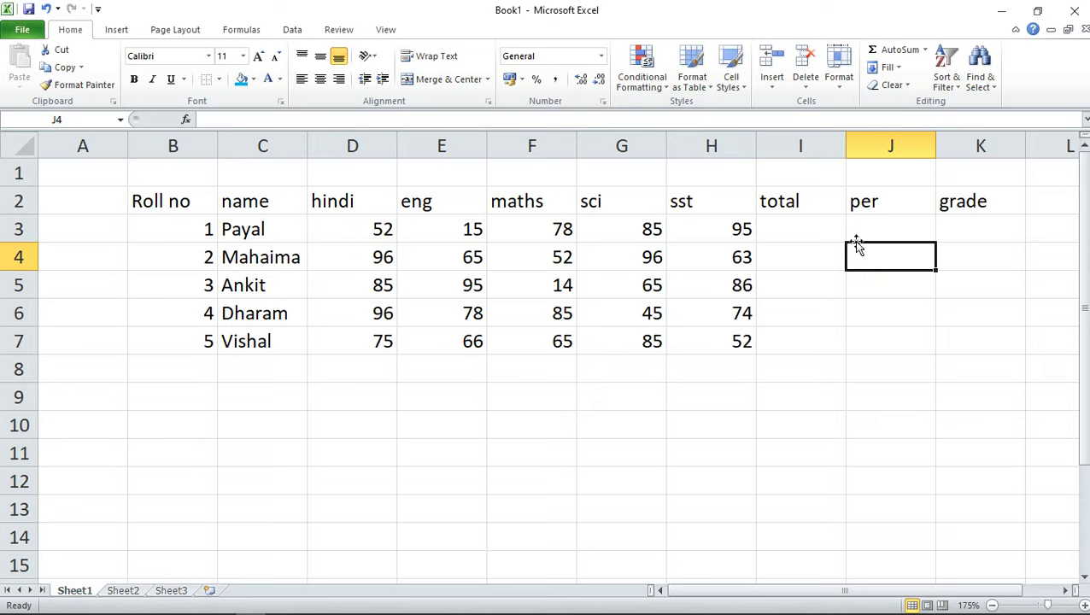
pyautogui.click(775, 231)
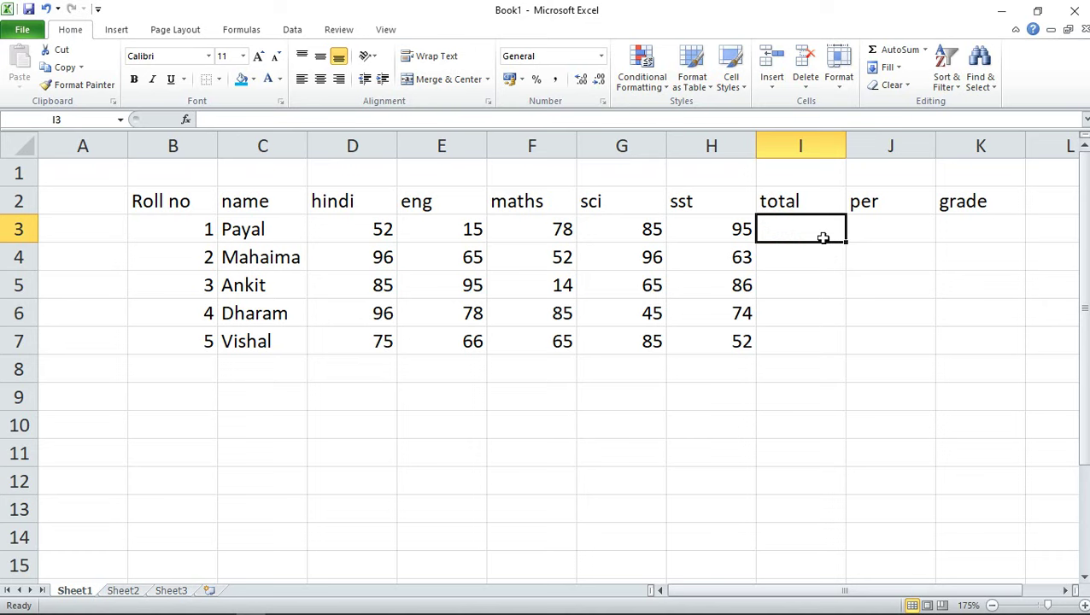
pyautogui.moveTo(360, 227)
pyautogui.mouseDown()
pyautogui.moveTo(827, 275)
pyautogui.moveTo(812, 351)
pyautogui.mouseUp()
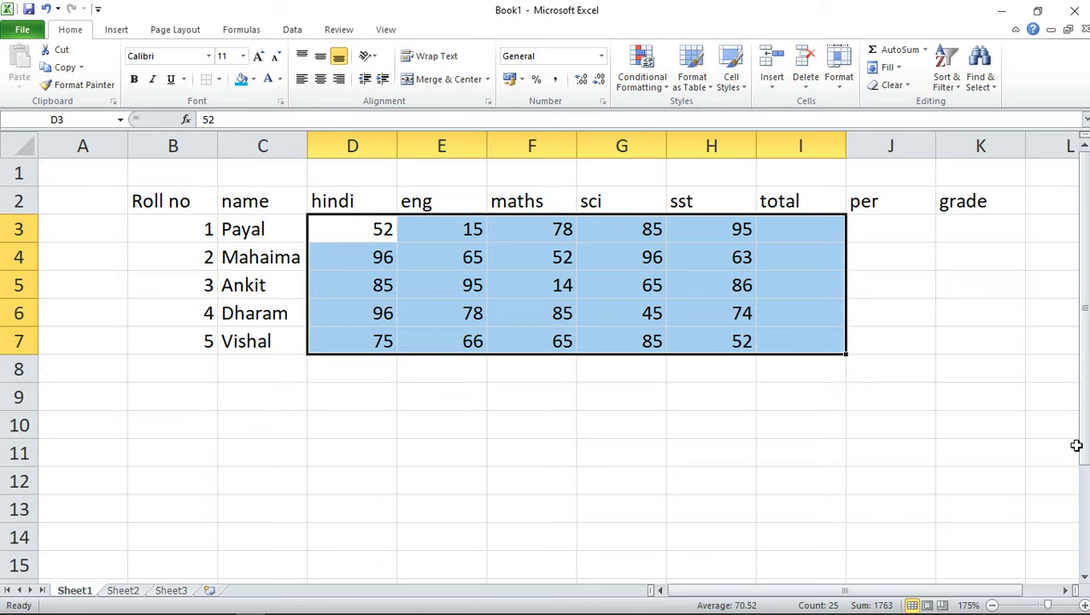
pyautogui.press('alt')
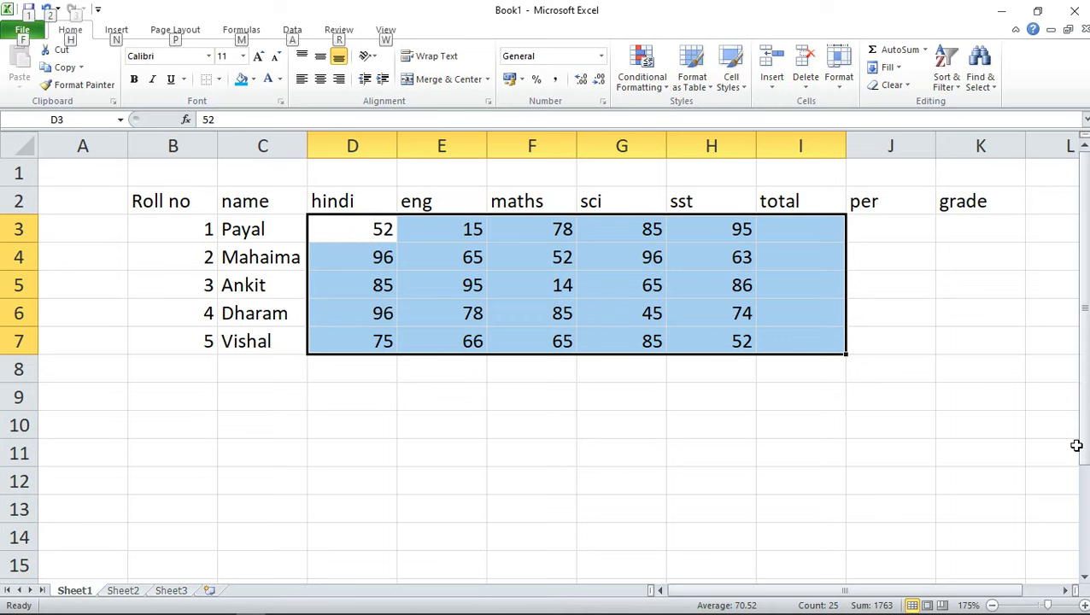
pyautogui.hotkey('alt', '=')
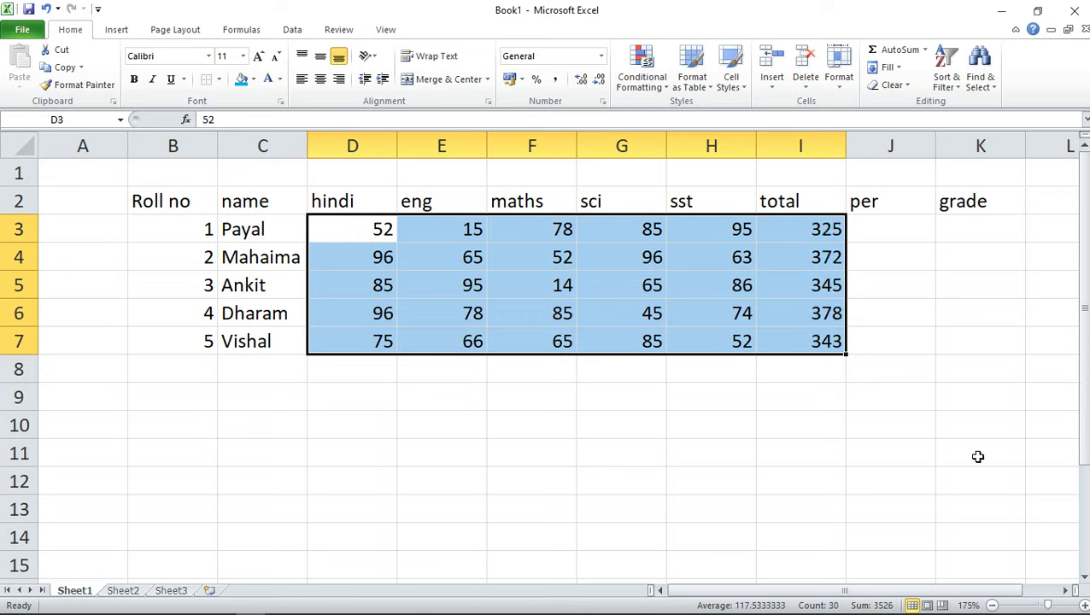
pyautogui.click(699, 470)
pyautogui.click(807, 441)
pyautogui.click(893, 223)
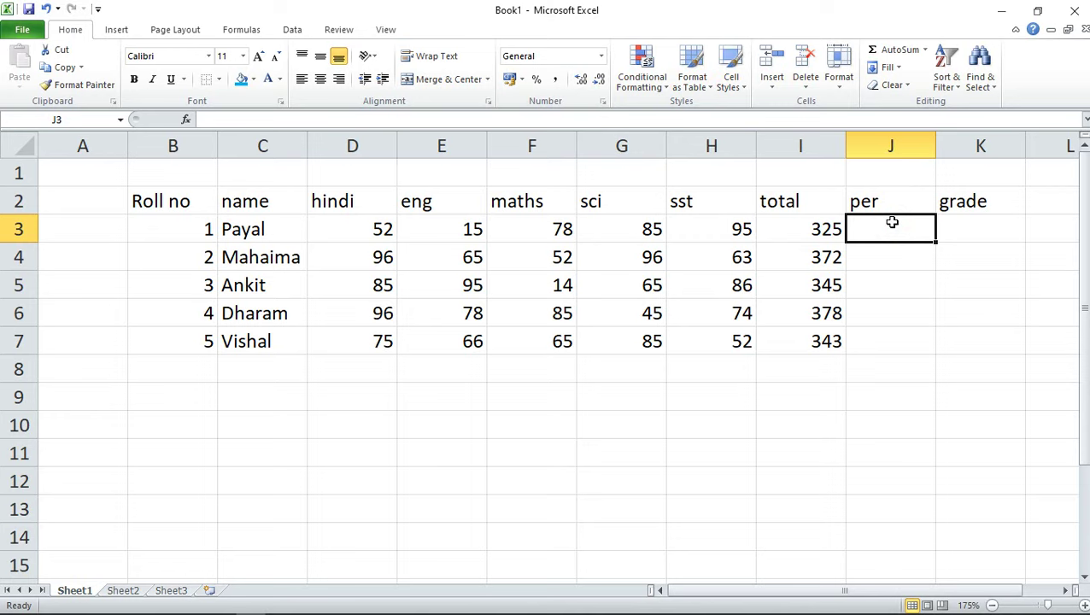
# Enter the percentage formula =I3*100/500 in J3, giving 65.
pyautogui.write('=')
pyautogui.press('Left')
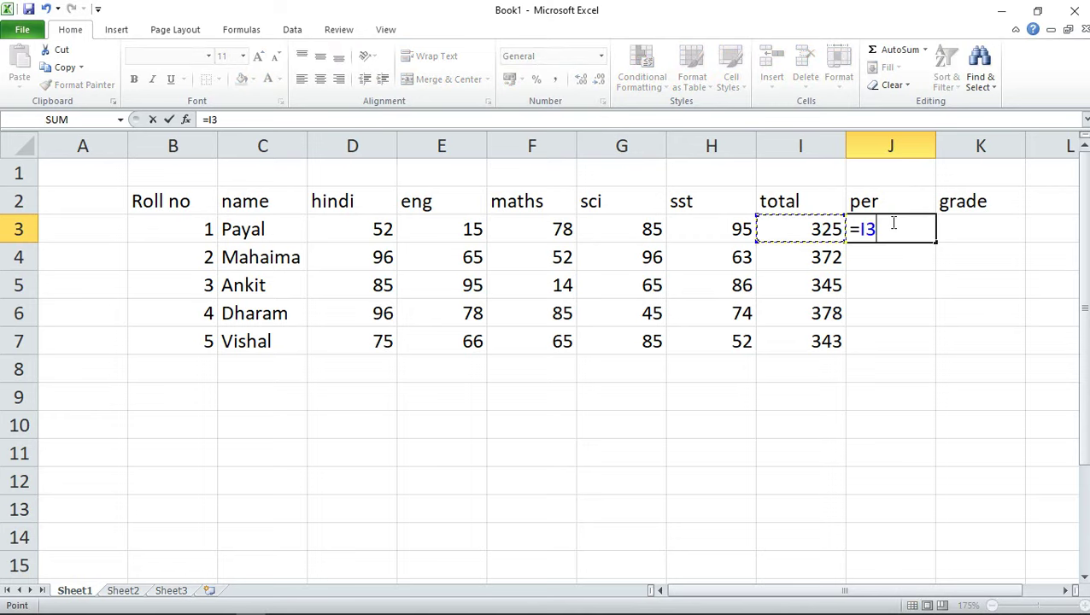
pyautogui.write('*')
pyautogui.press('Return')
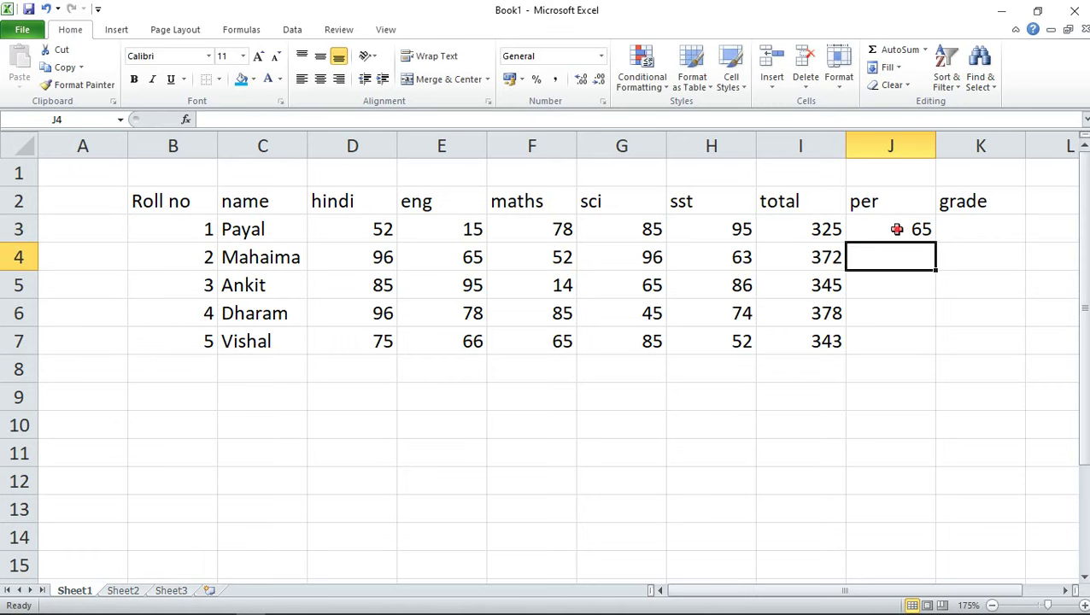
pyautogui.click(896, 229)
pyautogui.click(888, 262)
# Enter =I4*100/500 in J4 after abandoning a first attempt, giving 74.4.
pyautogui.write('=')
pyautogui.press('Left')
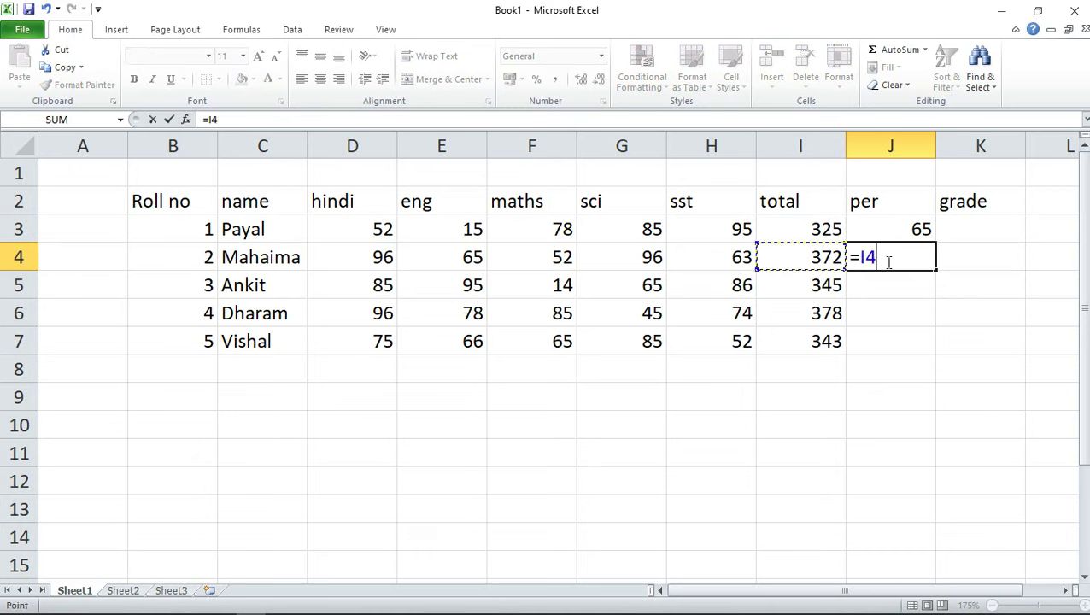
pyautogui.write('*')
pyautogui.press('BackSpace')
pyautogui.press('BackSpace')
pyautogui.press('BackSpace')
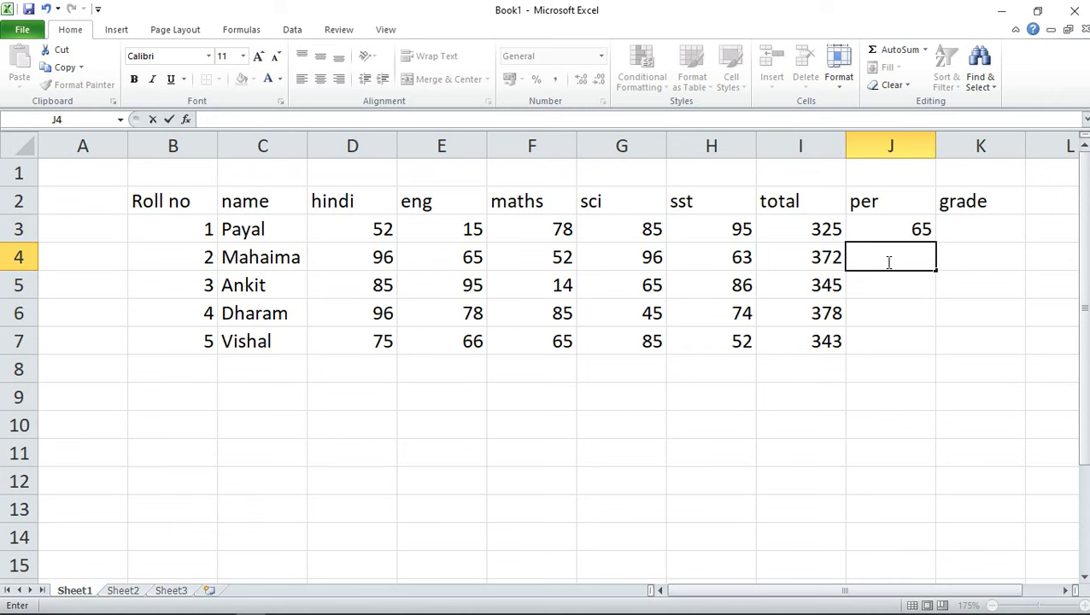
pyautogui.press('pagedown')
pyautogui.scroll(5, 726, 453)
pyautogui.click(902, 265)
pyautogui.write('=')
pyautogui.press('Left')
pyautogui.write('*100')
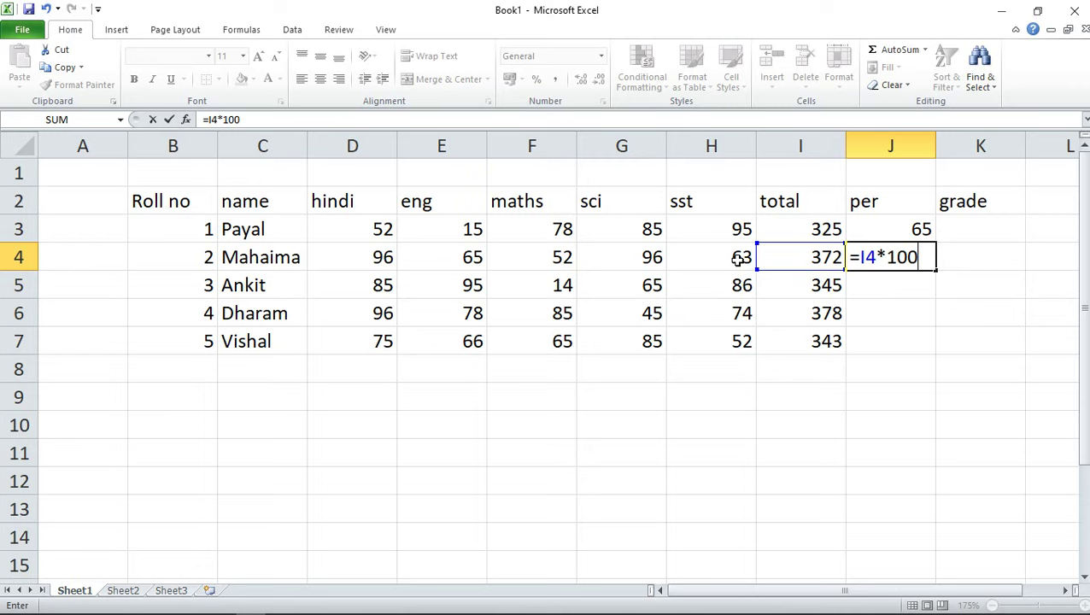
pyautogui.write('/')
pyautogui.write('500')
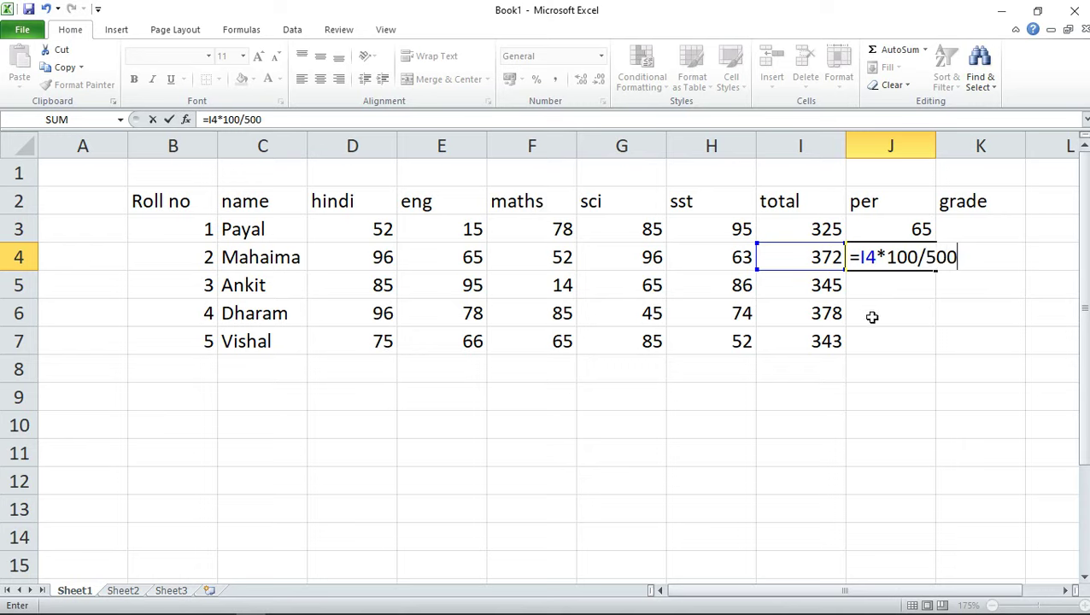
pyautogui.press('Return')
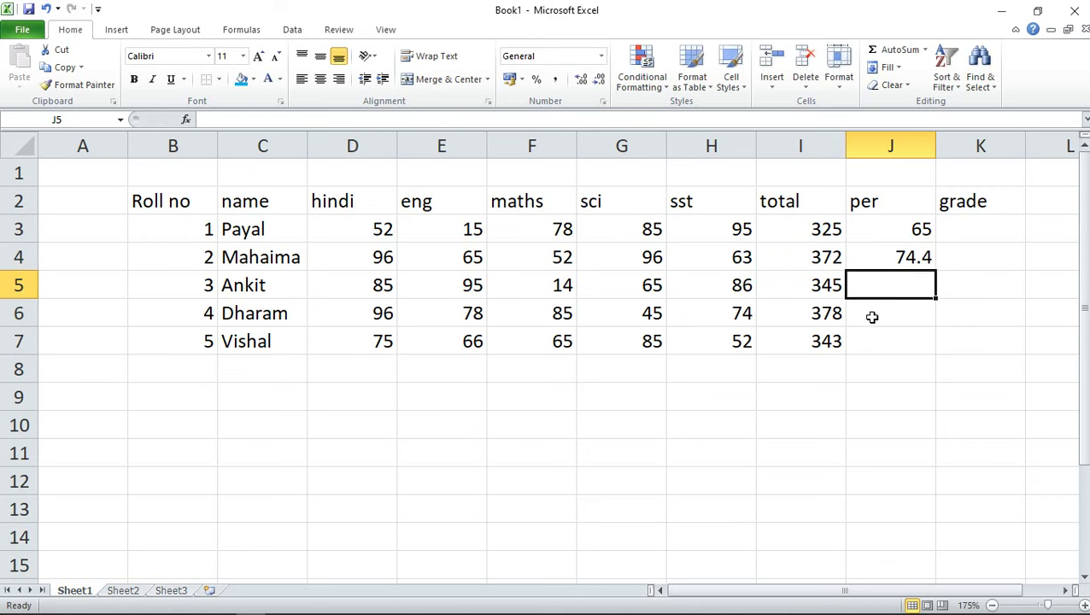
pyautogui.press('Up')
pyautogui.press('Down')
# Enter =I5/5 in J5 and fill it down to J7, giving 69, 75.6 and 68.6.
pyautogui.write('=')
pyautogui.press('Left')
pyautogui.write('/5')
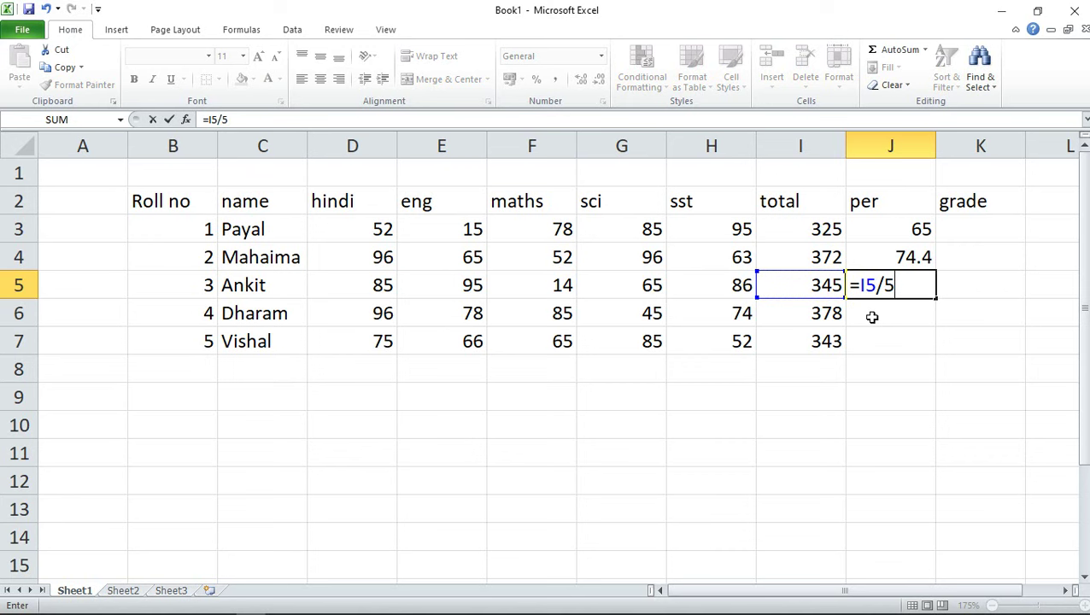
pyautogui.press('Return')
pyautogui.press('Up')
pyautogui.press('Up')
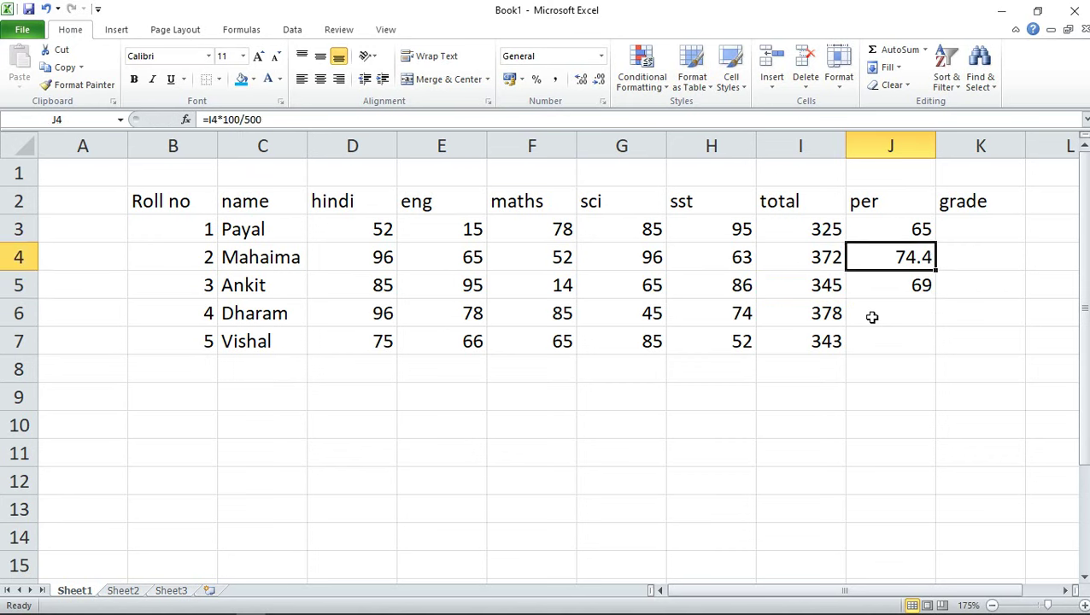
pyautogui.press('Down')
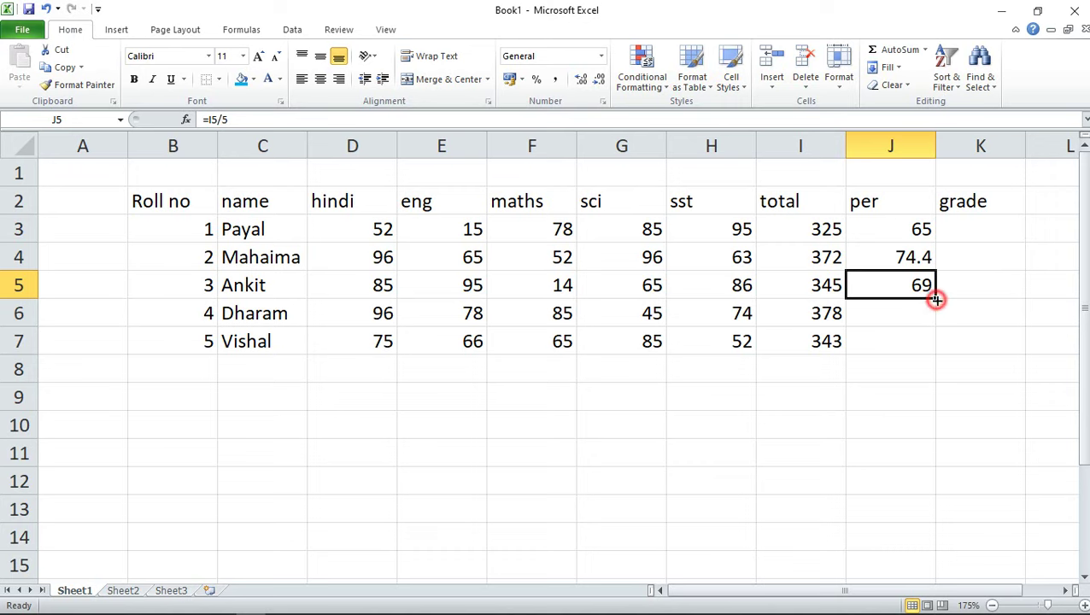
pyautogui.doubleClick(936, 301)
pyautogui.moveTo(893, 228); pyautogui.dragTo(905, 345)
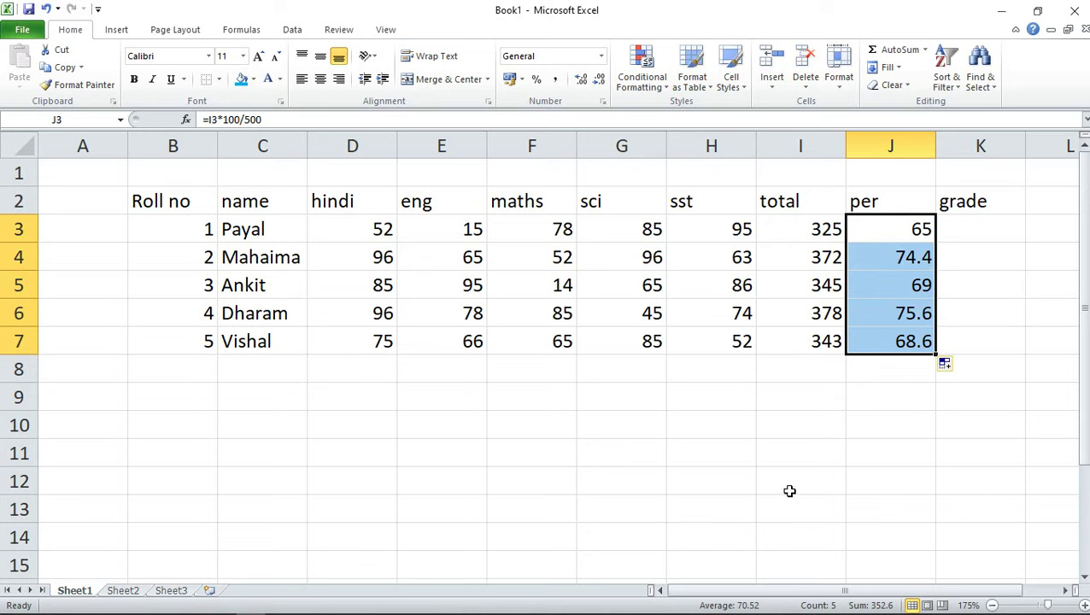
pyautogui.click(754, 480)
pyautogui.click(754, 426)
pyautogui.click(947, 455)
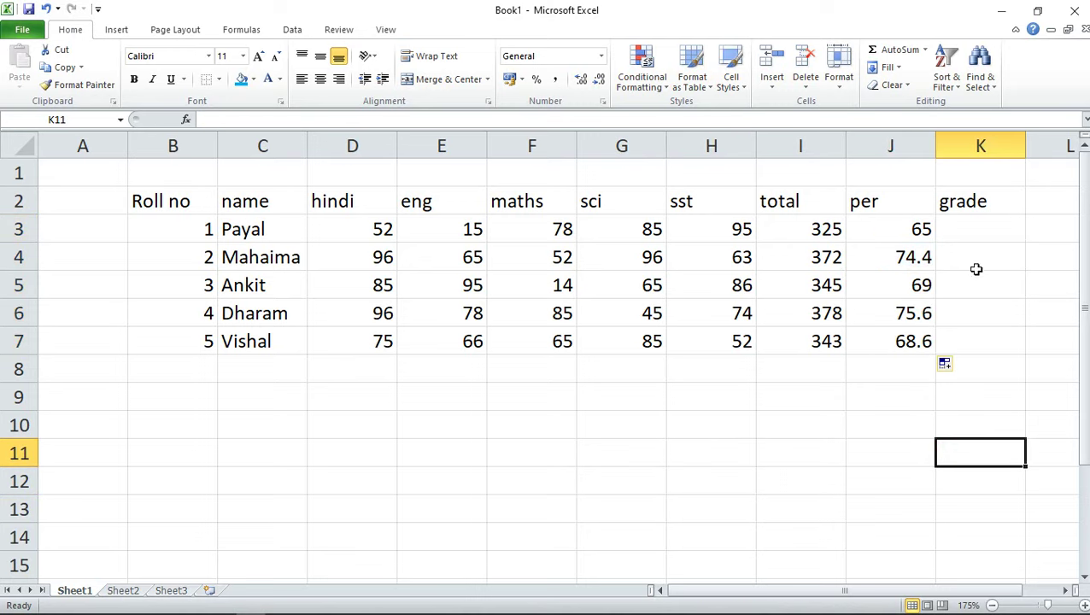
# Type the grading rules 80>A, 60>B, 50>C and 50<D into F10:F13.
pyautogui.click(978, 229)
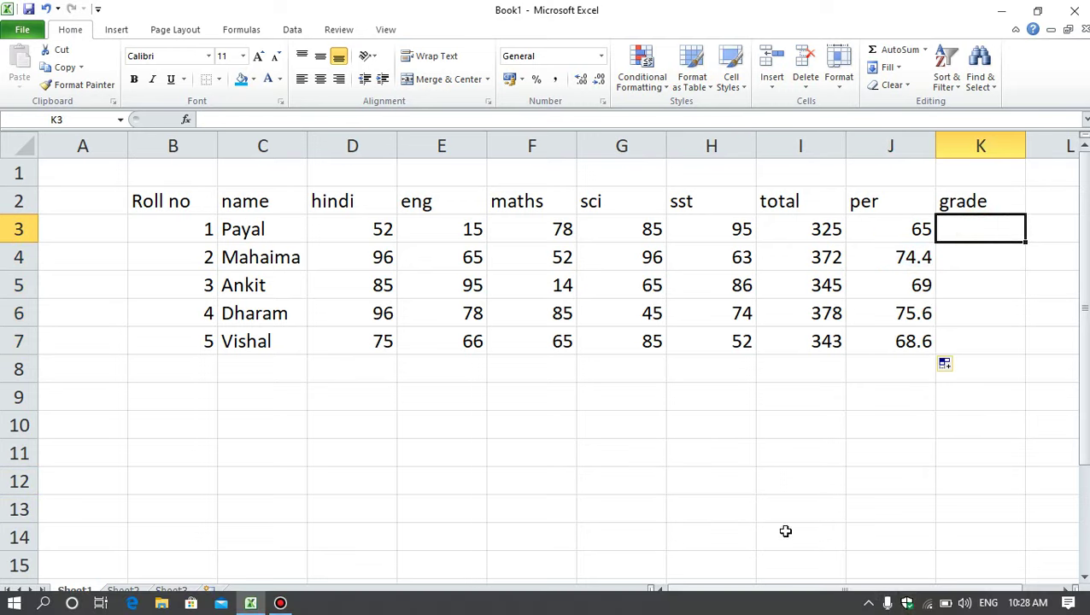
pyautogui.moveTo(827, 591); pyautogui.dragTo(862, 591)
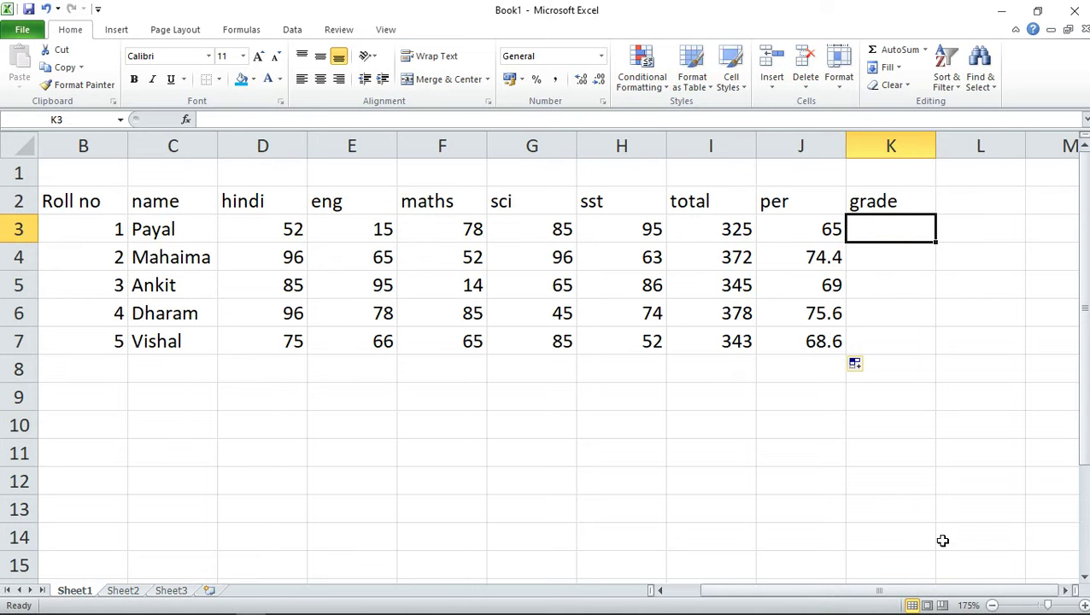
pyautogui.click(452, 423)
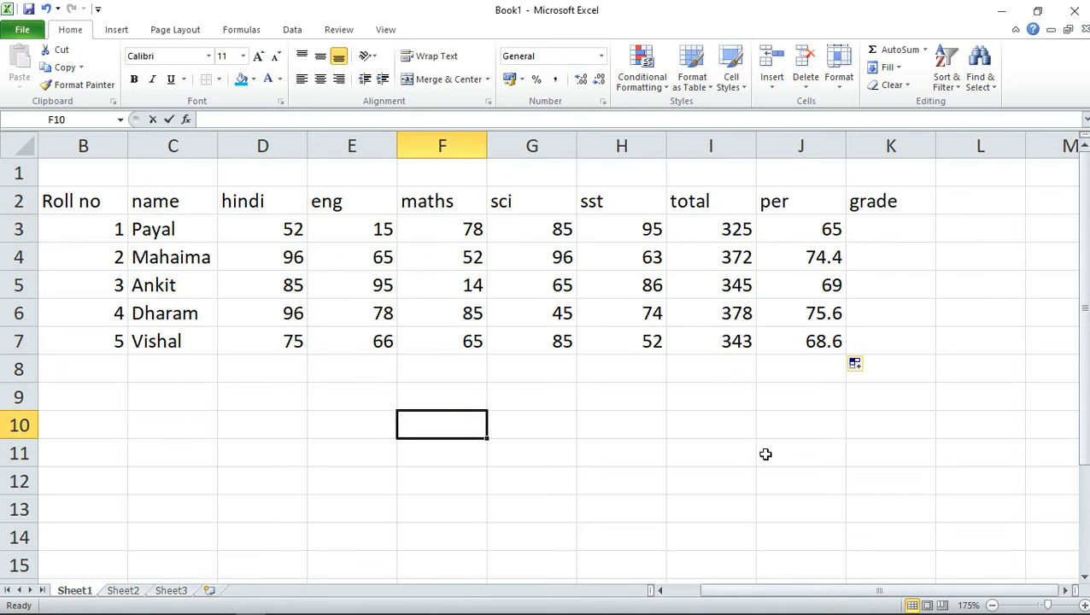
pyautogui.write('80>')
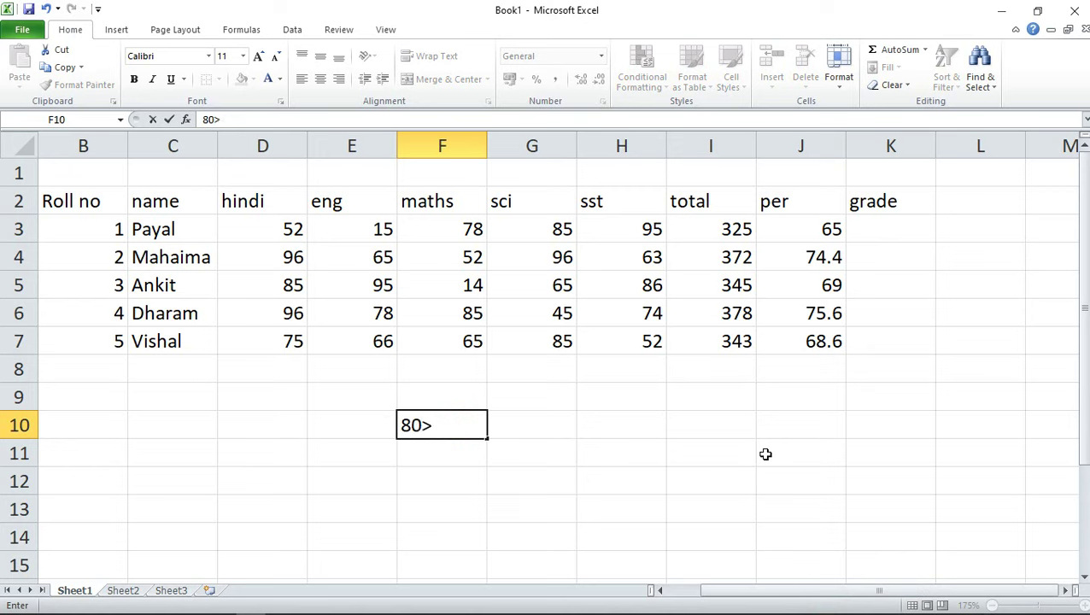
pyautogui.write('A')
pyautogui.press('Return')
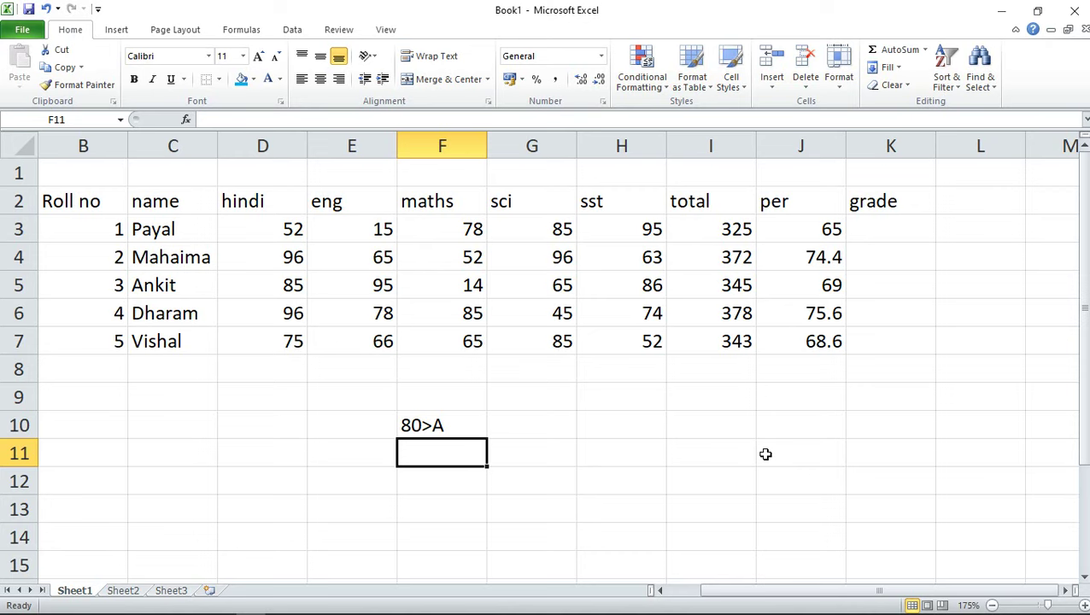
pyautogui.write('60>')
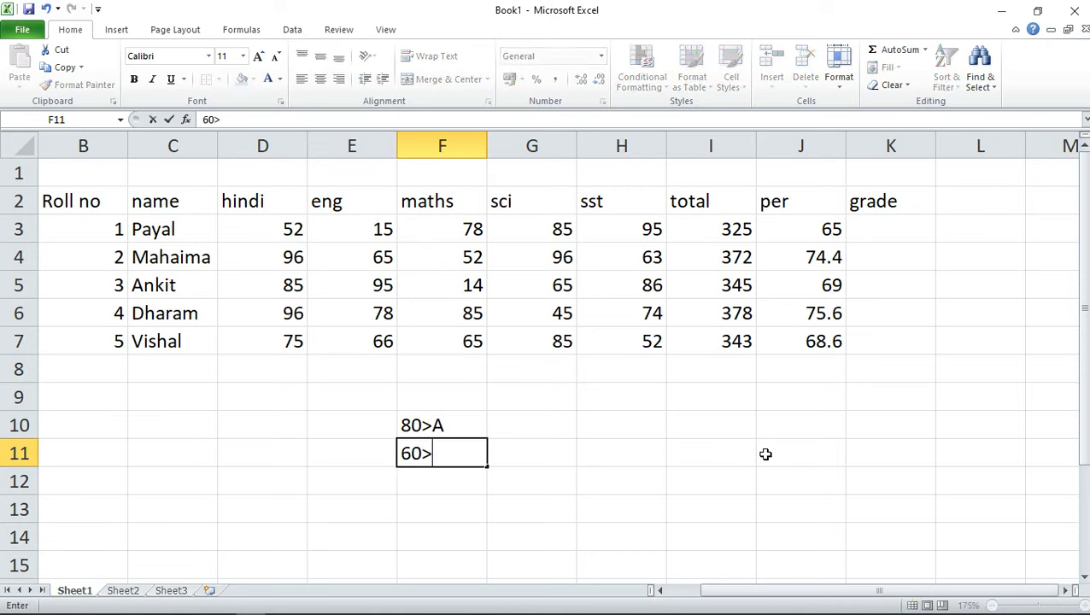
pyautogui.write('B')
pyautogui.press('Return')
pyautogui.write('50>')
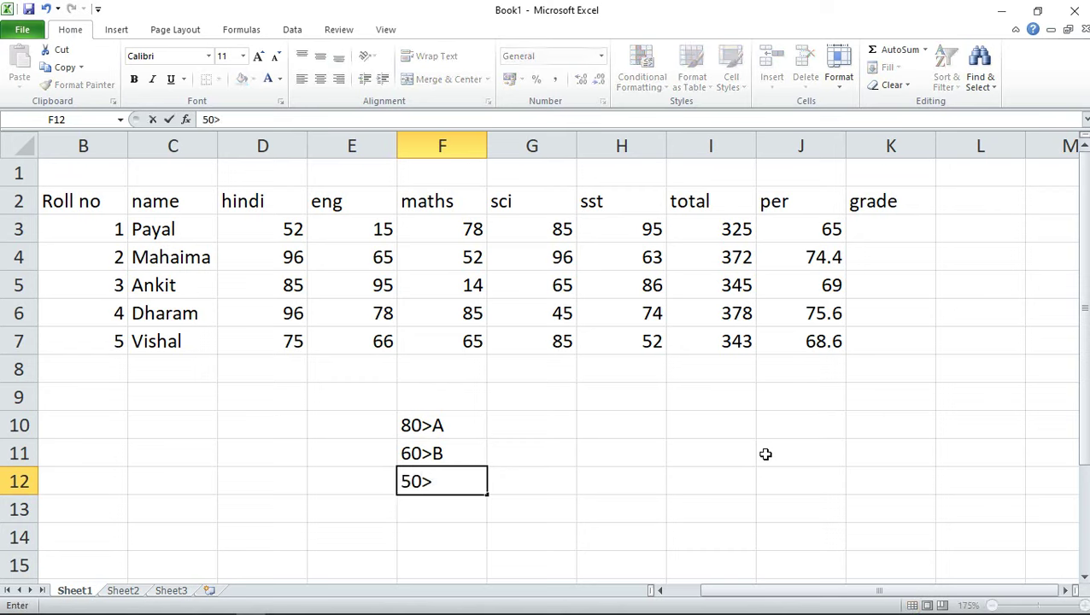
pyautogui.write('C')
pyautogui.press('Return')
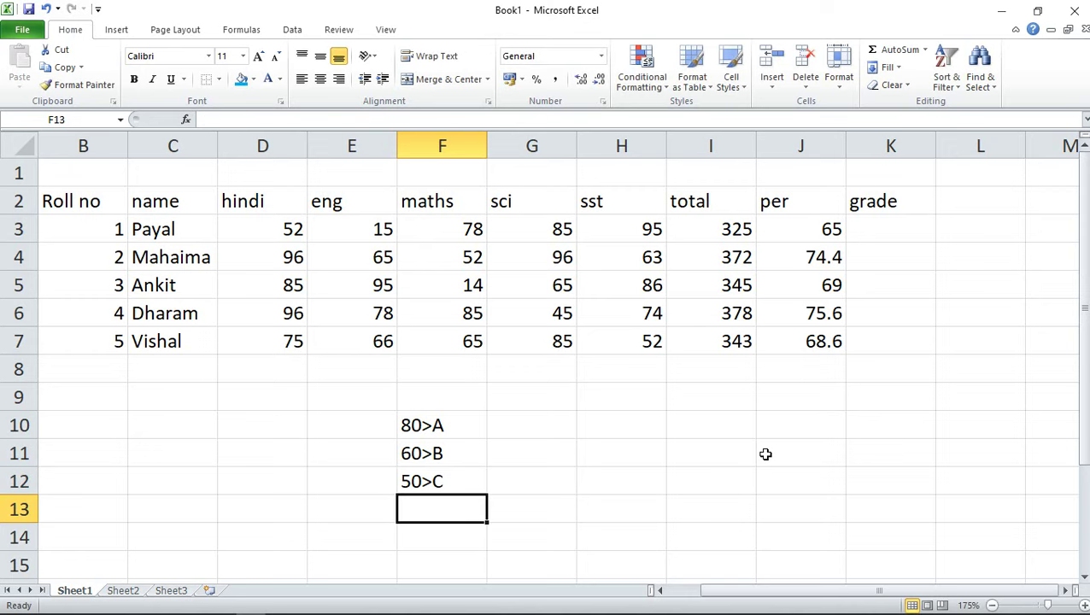
pyautogui.write('50<')
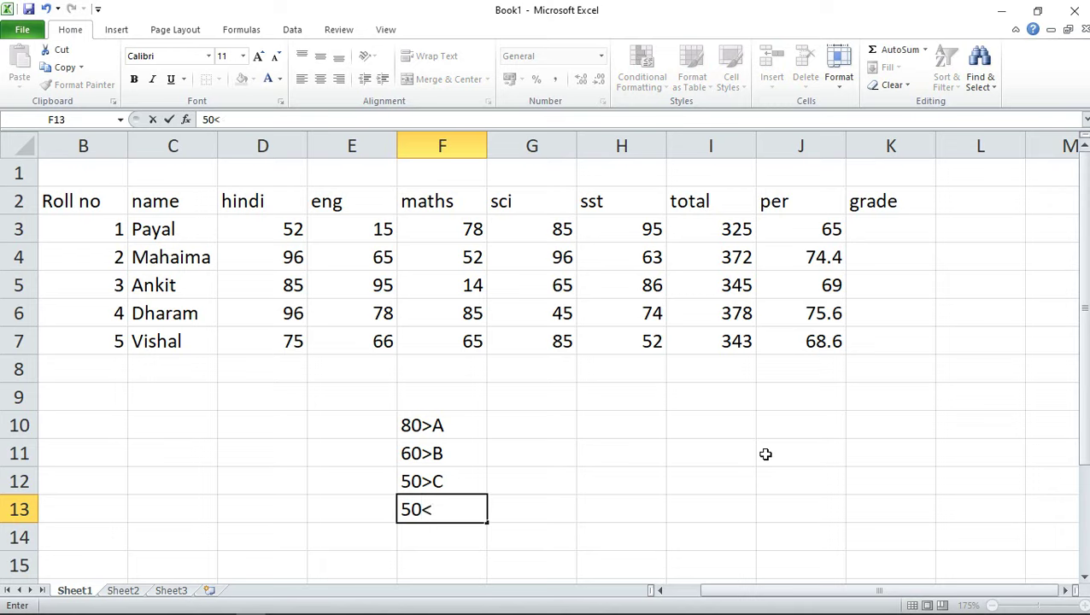
pyautogui.write('D')
pyautogui.click(617, 578)
# Review the grading rules in F10:F13 and select K3, the first grade cell.
pyautogui.click(567, 492)
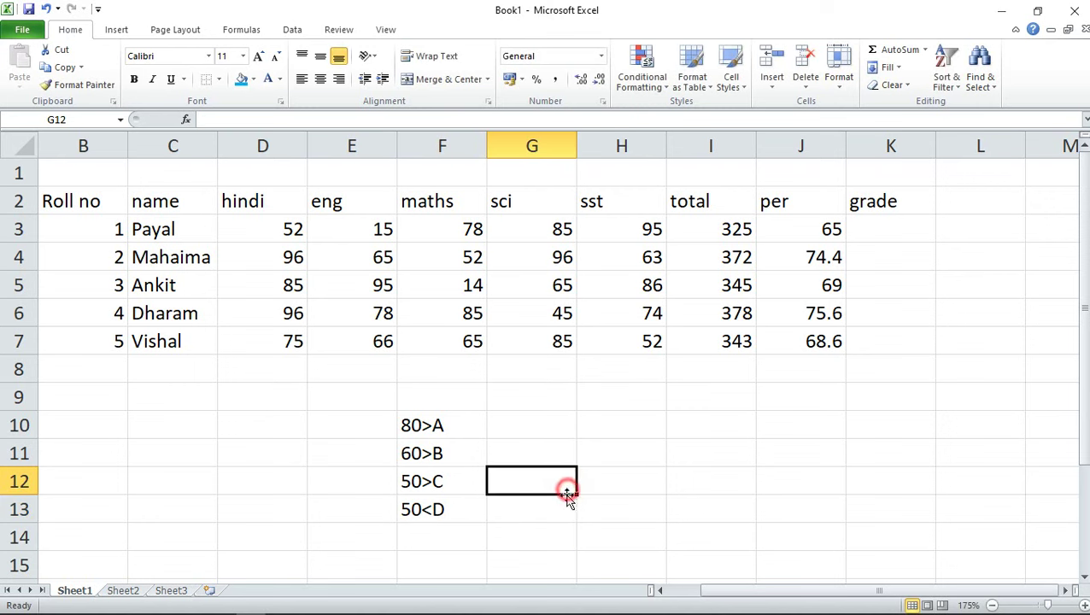
pyautogui.moveTo(433, 426); pyautogui.dragTo(443, 510)
pyautogui.click(581, 419)
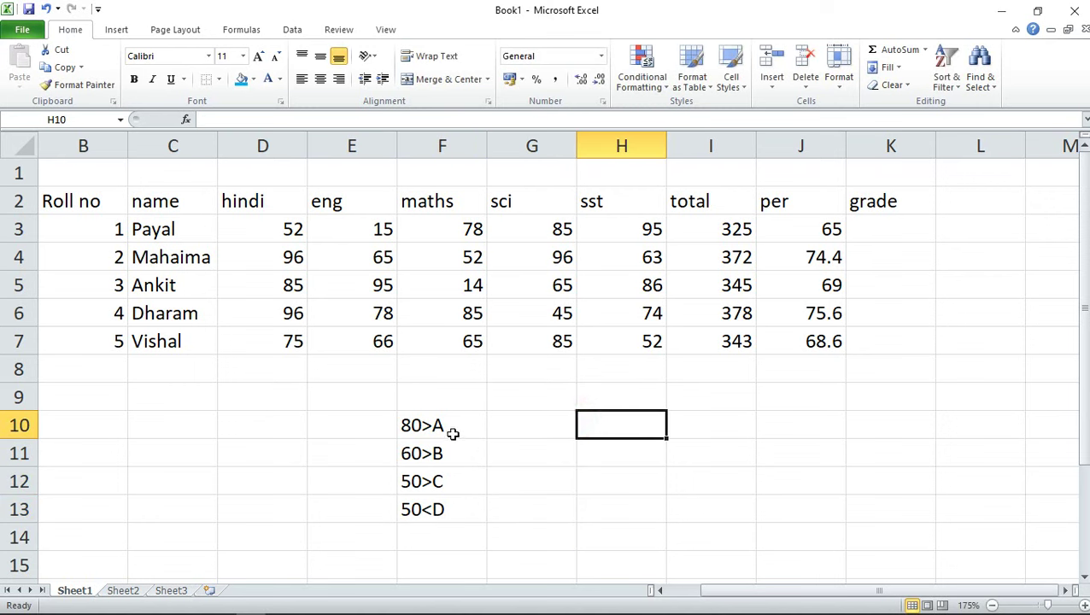
pyautogui.moveTo(452, 423)
pyautogui.mouseDown()
pyautogui.moveTo(450, 450)
pyautogui.moveTo(427, 451)
pyautogui.moveTo(457, 510)
pyautogui.mouseUp()
pyautogui.click(543, 439)
pyautogui.click(593, 462)
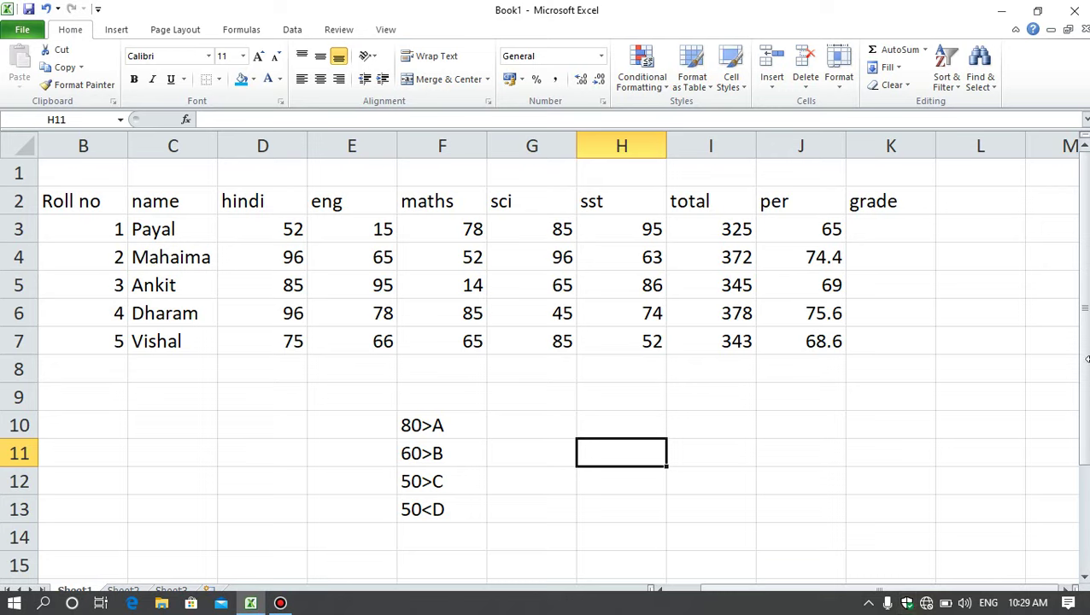
pyautogui.click(872, 232)
pyautogui.moveTo(861, 589); pyautogui.dragTo(922, 593)
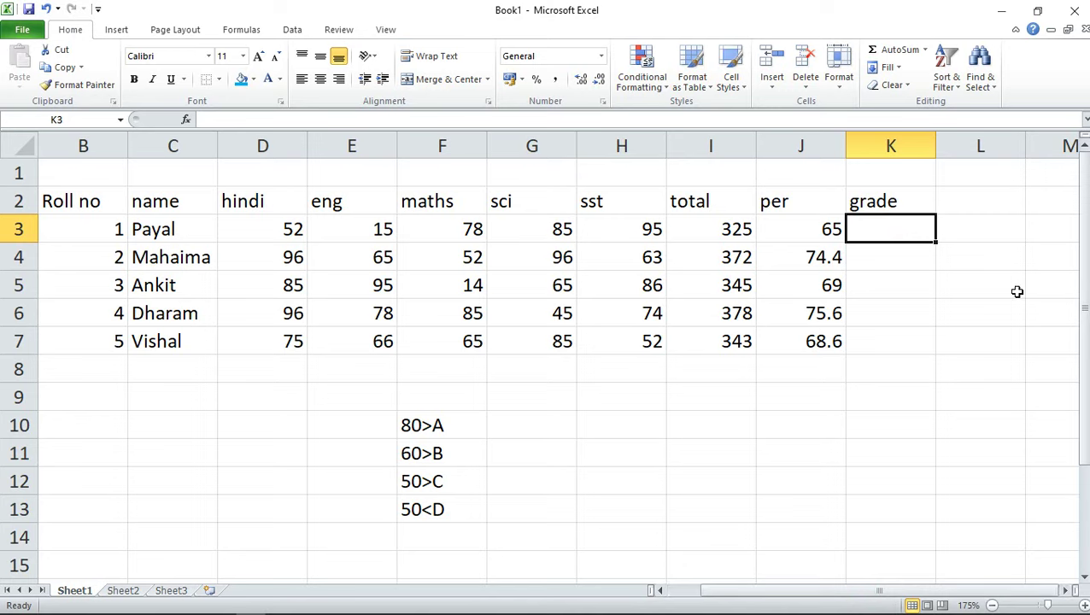
pyautogui.scroll(4, 982, 316)
pyautogui.scroll(3, 952, 338)
pyautogui.scroll(1, 666, 440)
pyautogui.scroll(-1, 680, 453)
pyautogui.scroll(1, 683, 454)
pyautogui.scroll(-1, 690, 496)
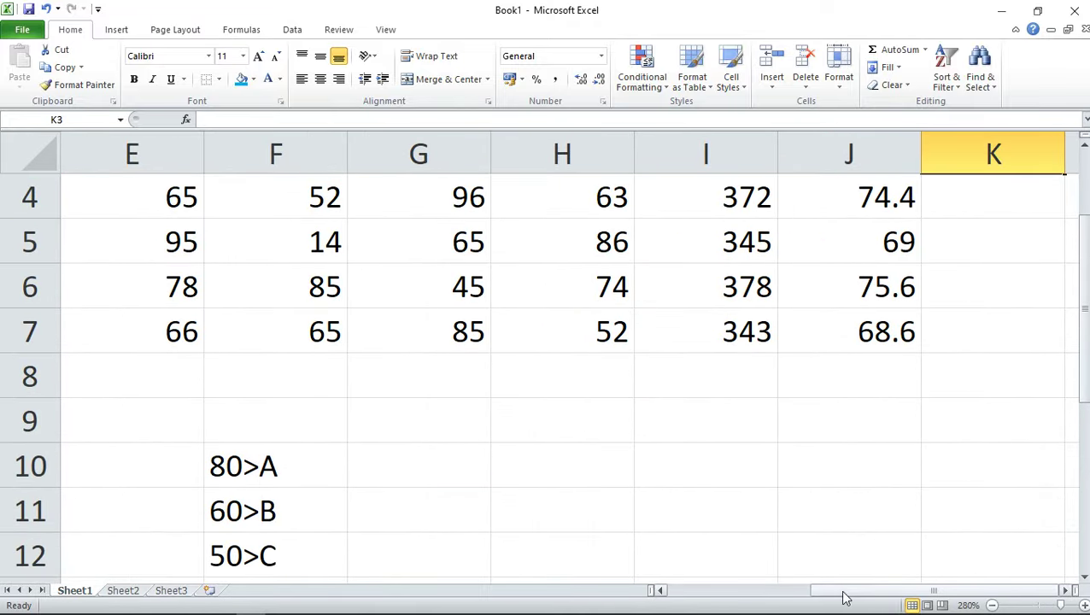
pyautogui.scroll(1, 966, 479)
pyautogui.press('Right')
pyautogui.press('Right')
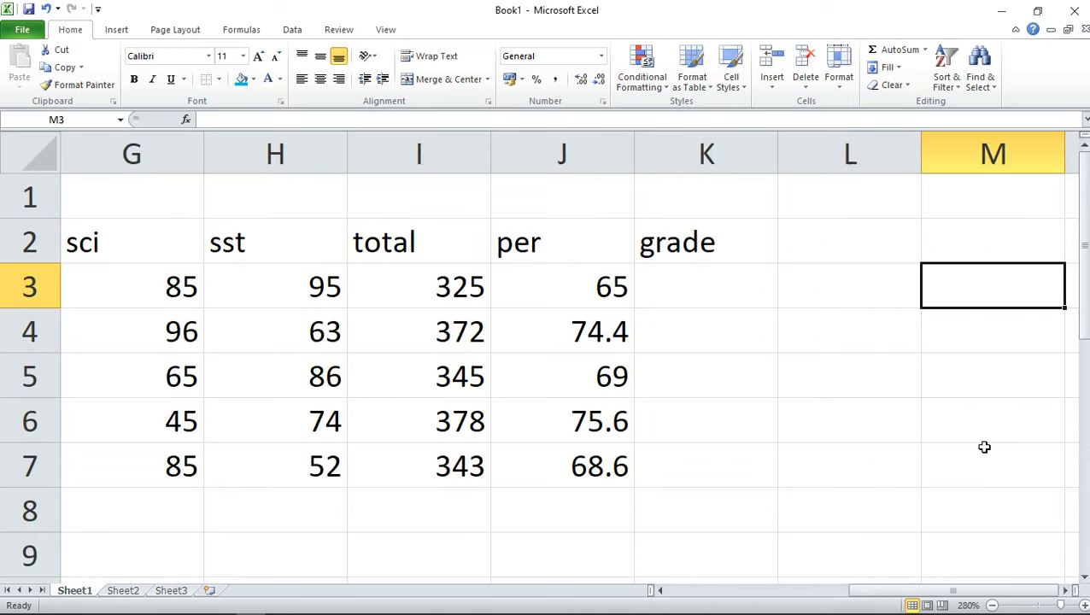
pyautogui.press('Right')
pyautogui.scroll(-1, 720, 427)
pyautogui.scroll(1, 720, 427)
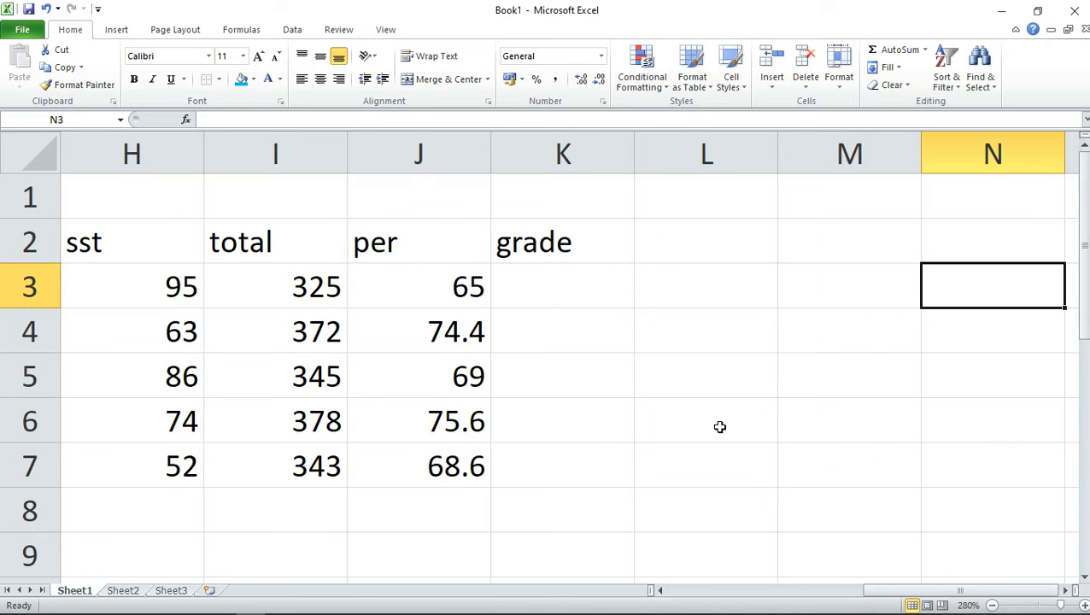
pyautogui.keyDown('ctrl'); pyautogui.scroll(-1, 720, 427); pyautogui.keyUp('ctrl')
pyautogui.click(528, 288)
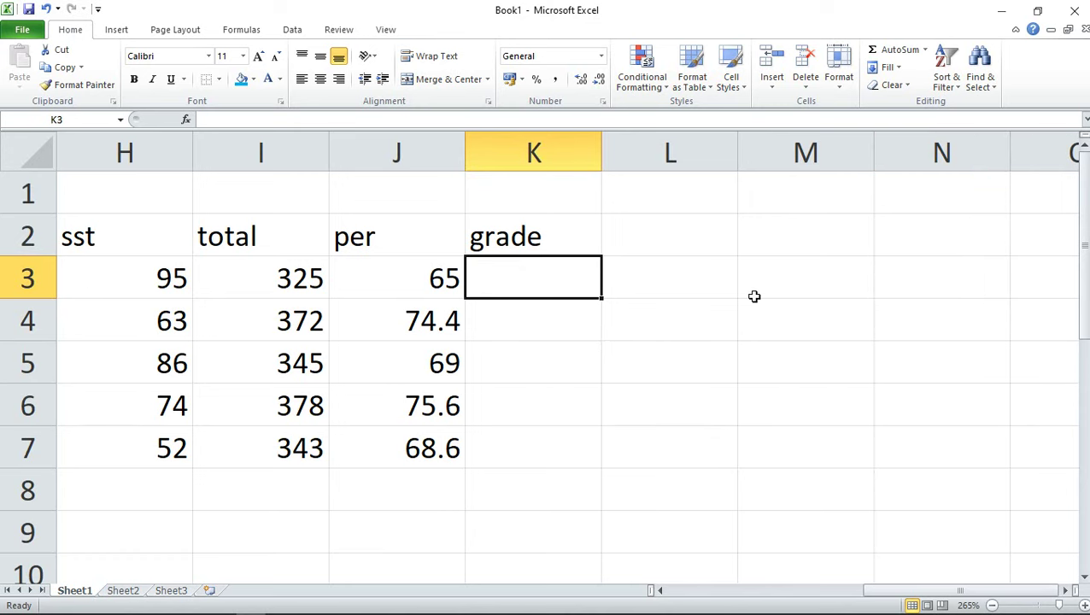
# Begin the K3 grade formula as =IF(J3>80,"A",IF( so percentages above 80 get A.
pyautogui.write('=if')
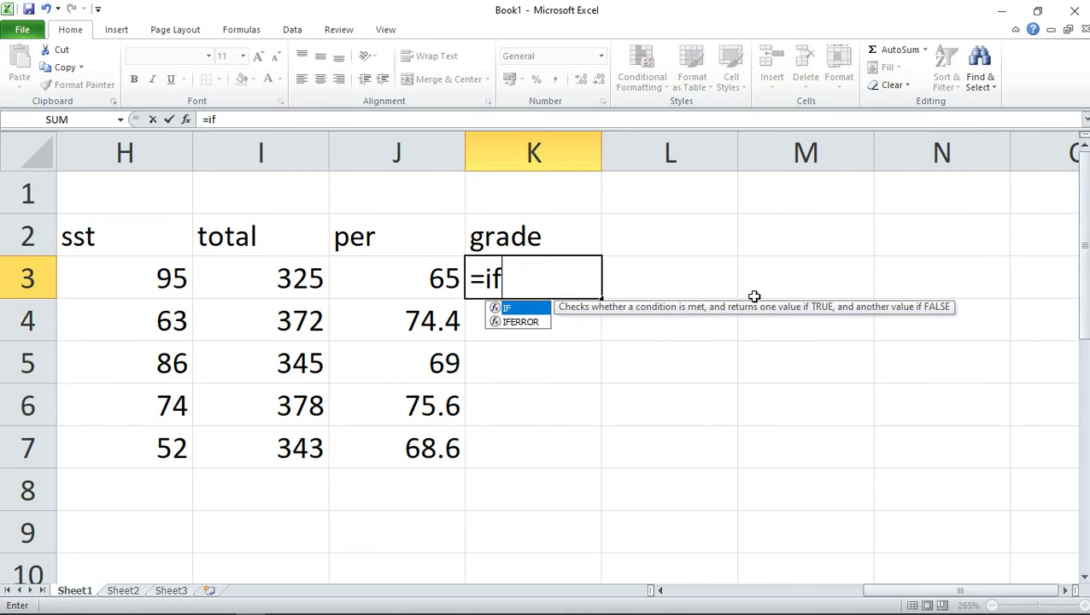
pyautogui.rightClick(755, 298)
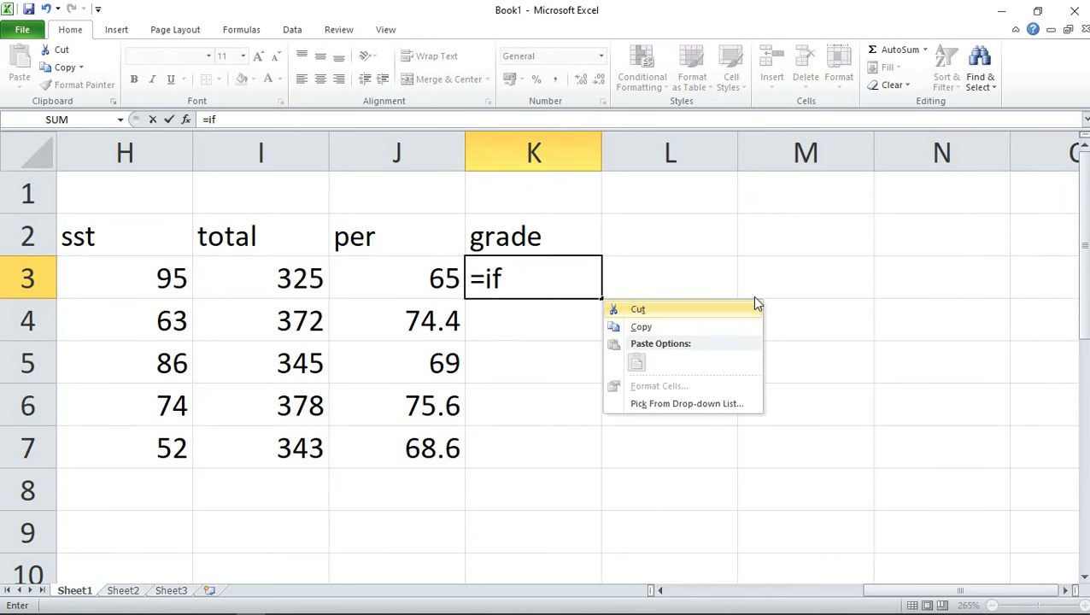
pyautogui.press('Escape')
pyautogui.write('(')
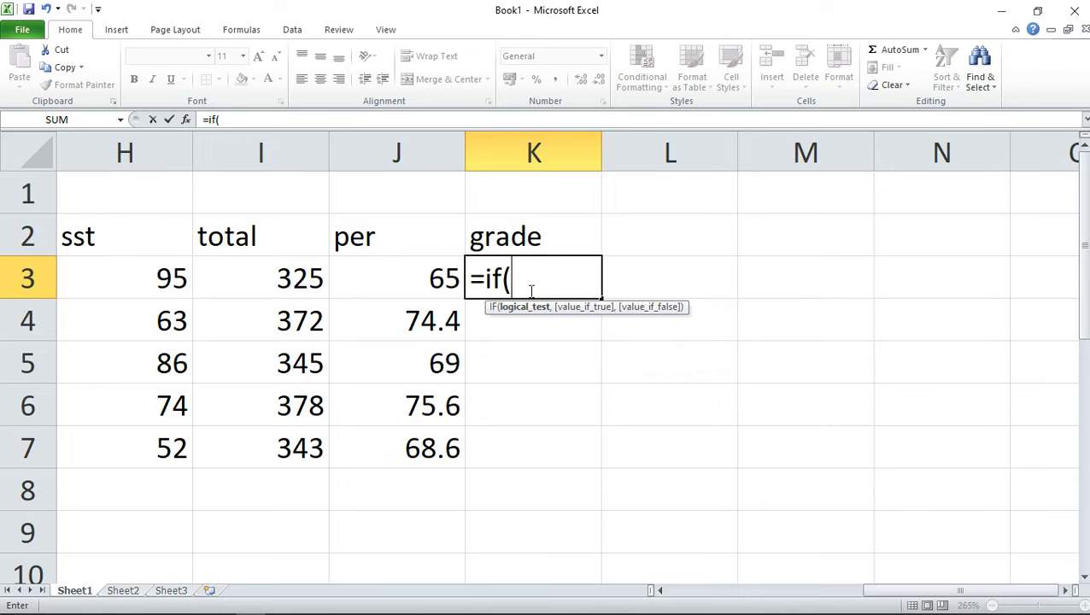
pyautogui.click(416, 283)
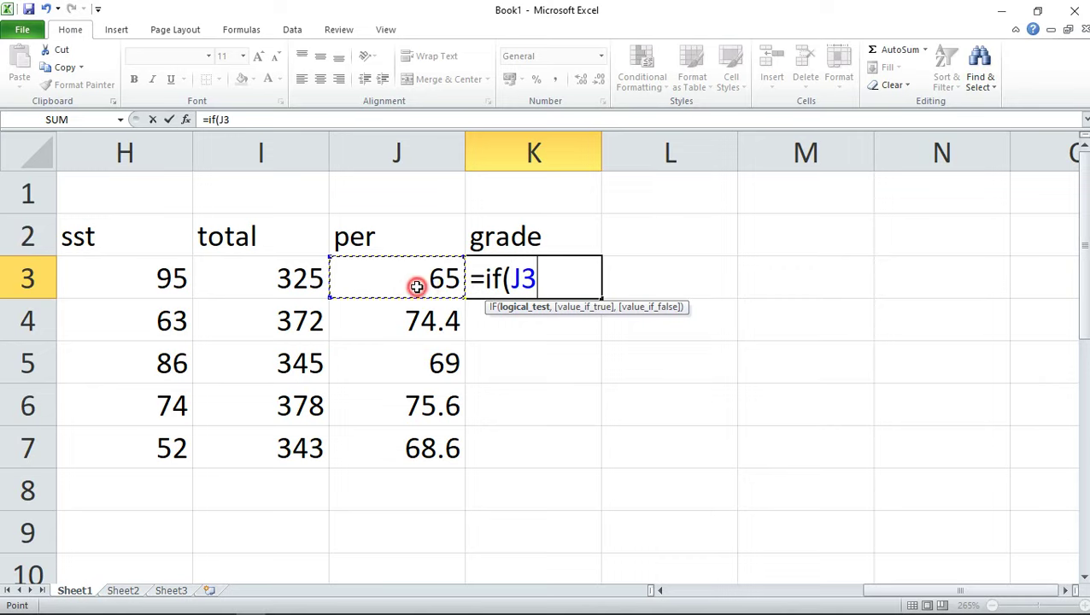
pyautogui.write('>80')
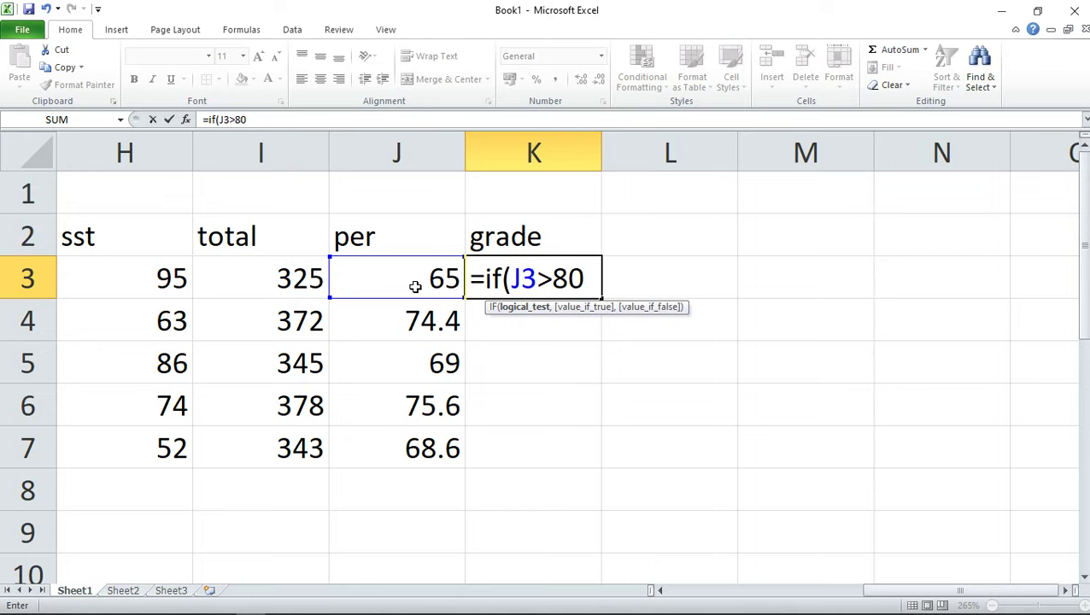
pyautogui.write(',')
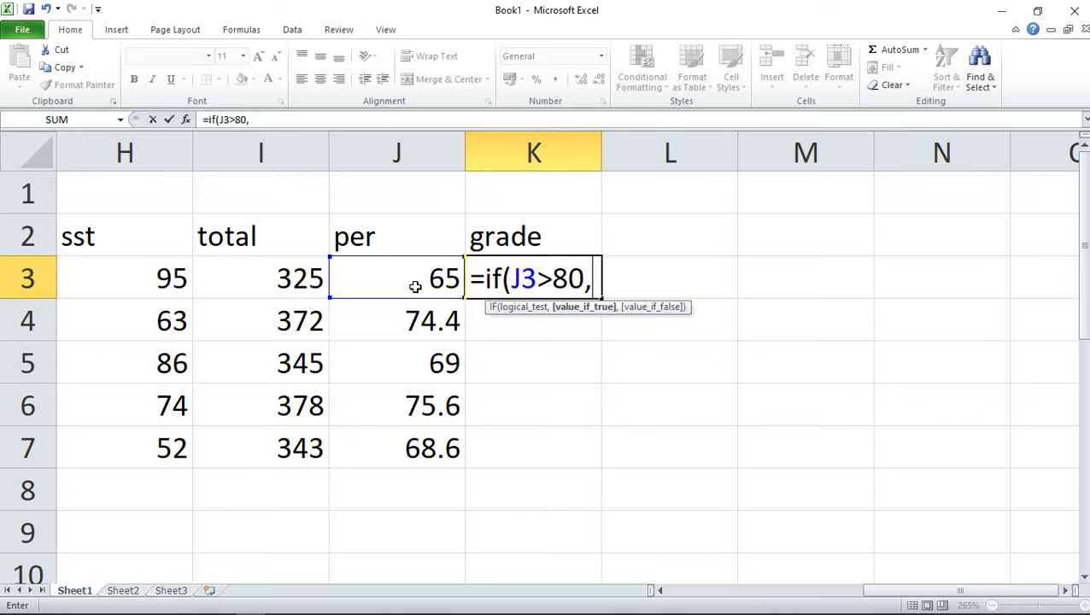
pyautogui.write('"A",')
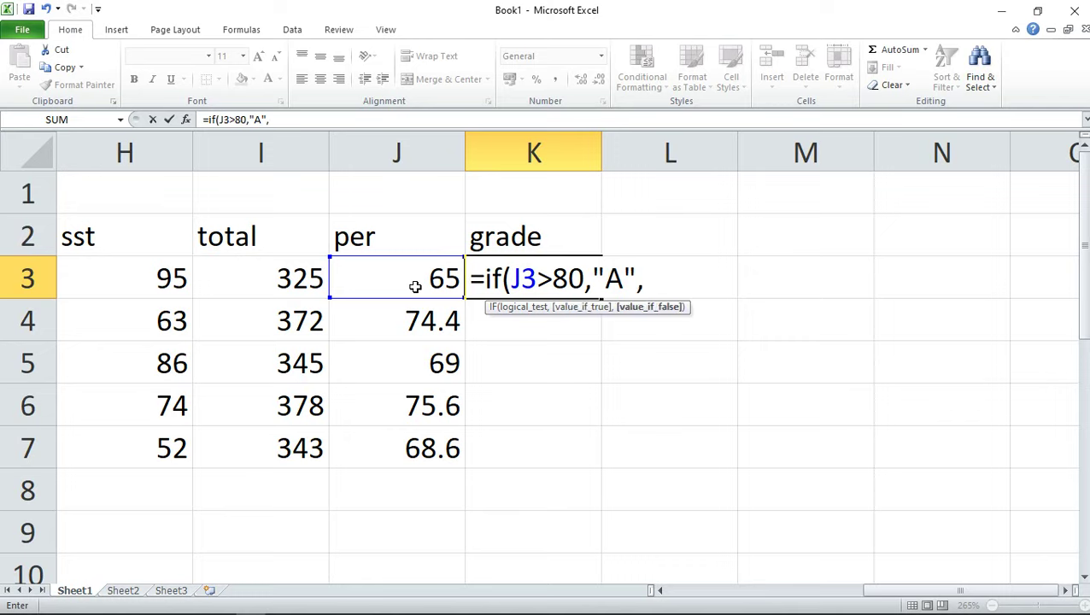
pyautogui.write('if')
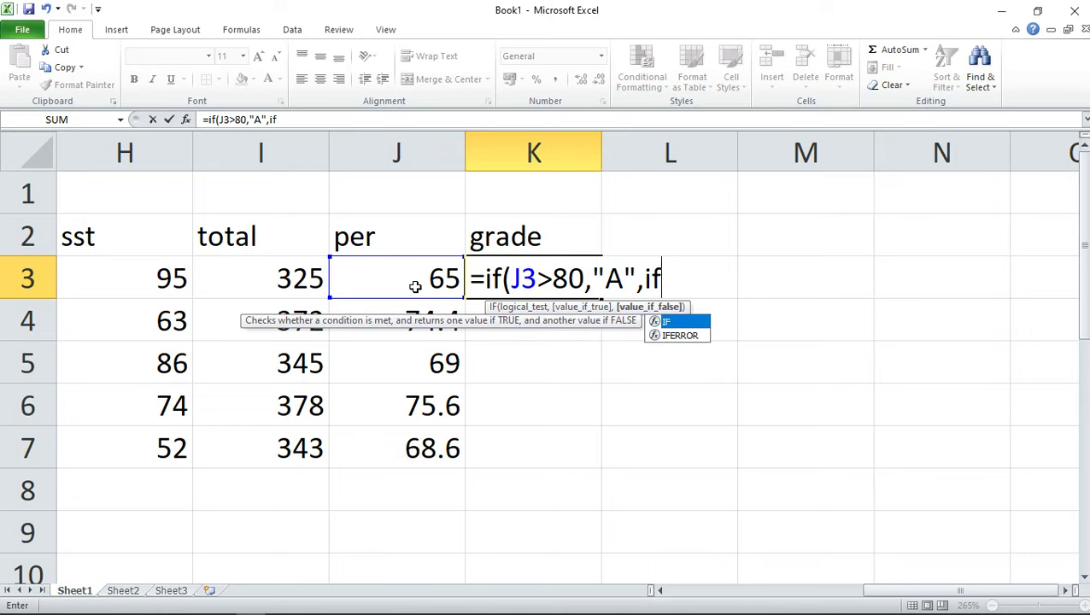
pyautogui.write('(')
# Finish the nested IF in K3: J3>60 gives B, J3>50 gives C, otherwise D.
pyautogui.click(401, 287)
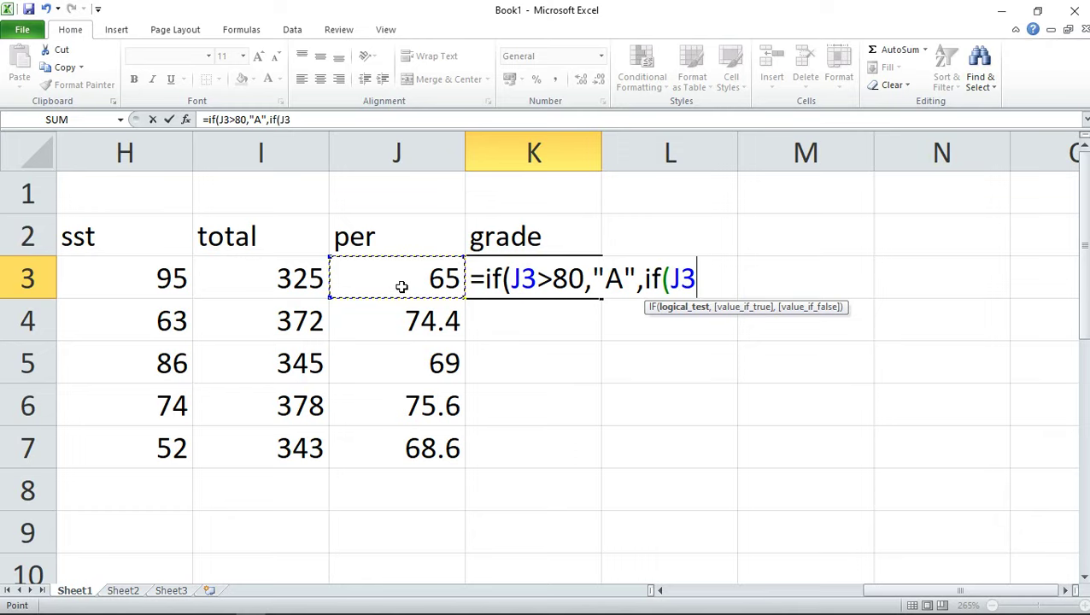
pyautogui.write('>60,')
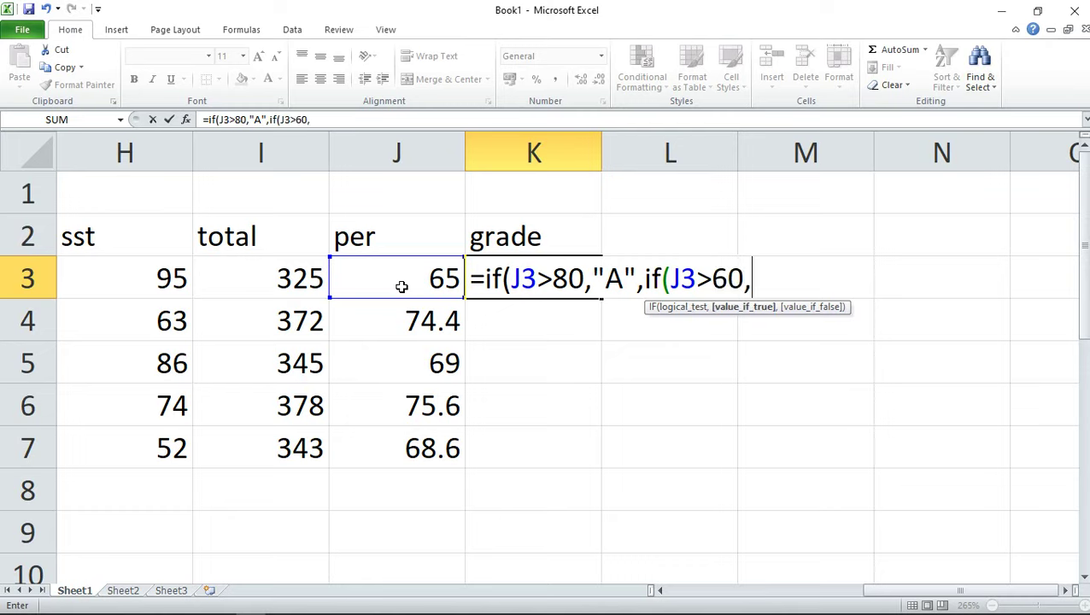
pyautogui.write('"B"')
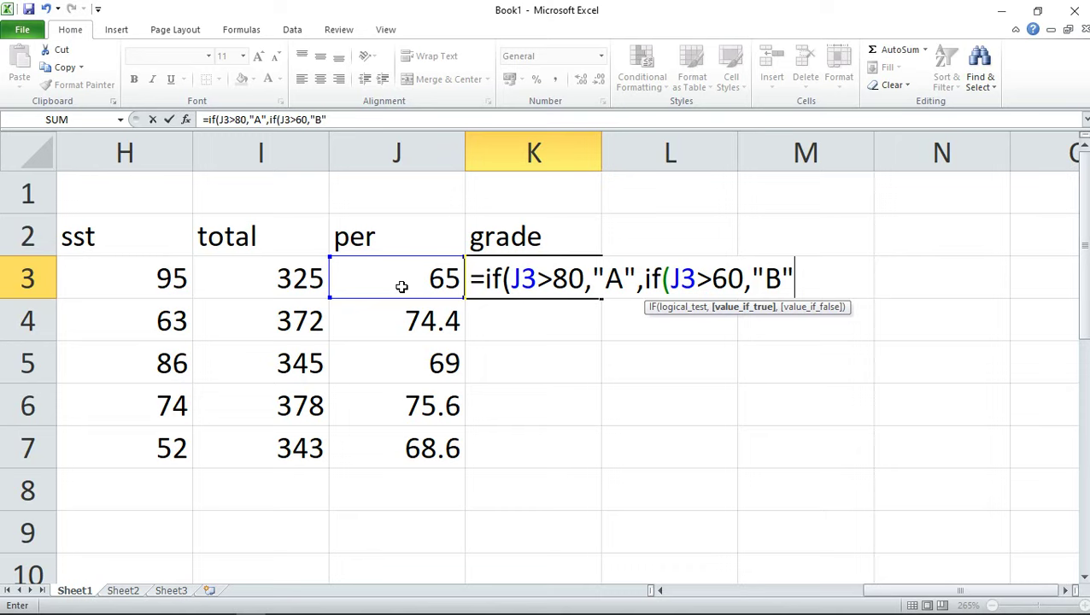
pyautogui.write(',')
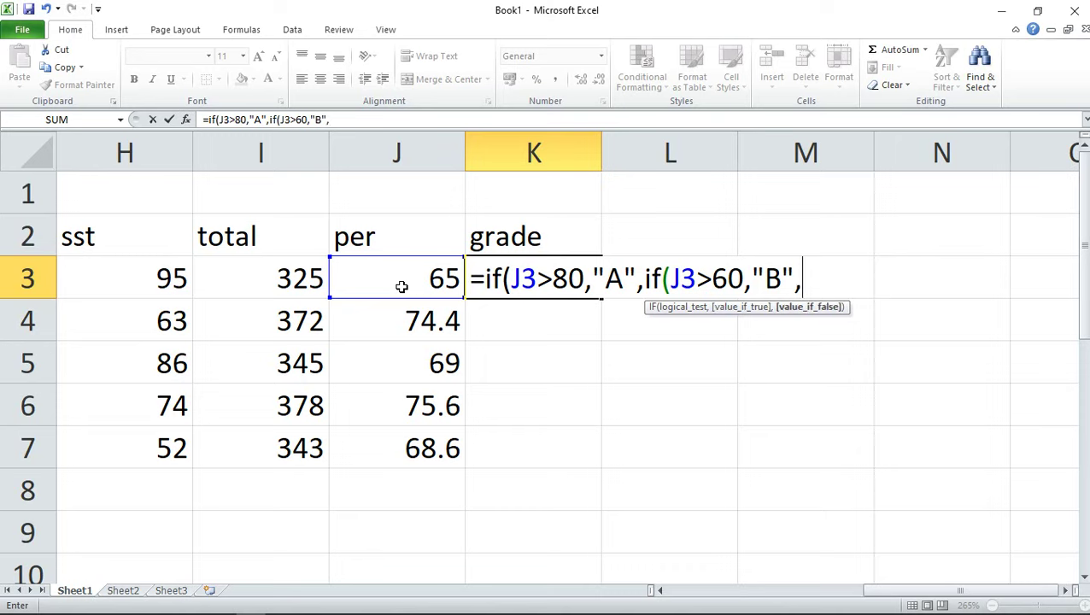
pyautogui.write('if')
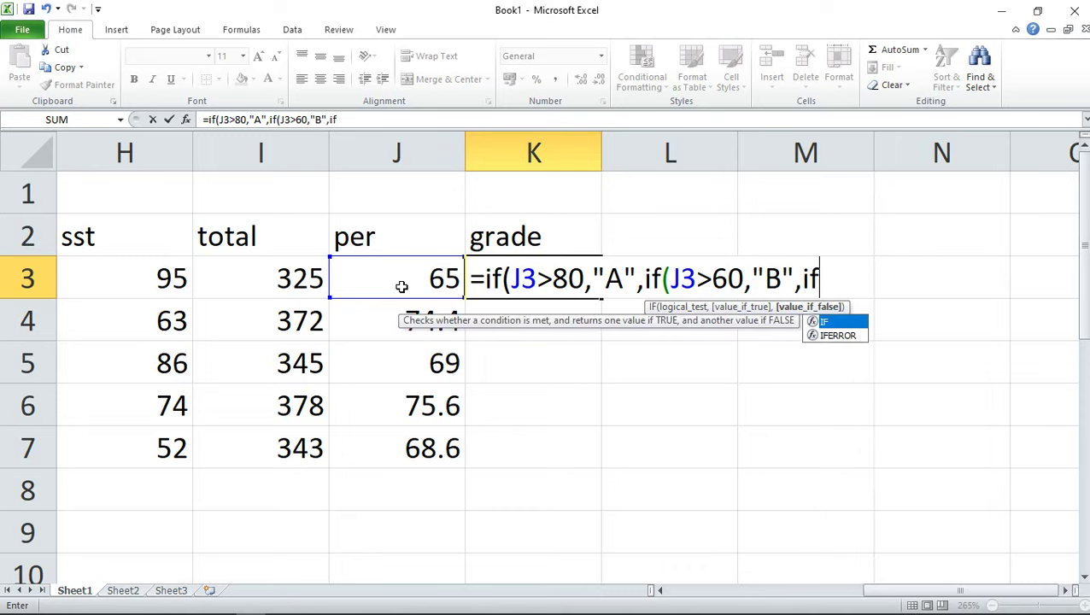
pyautogui.write('(')
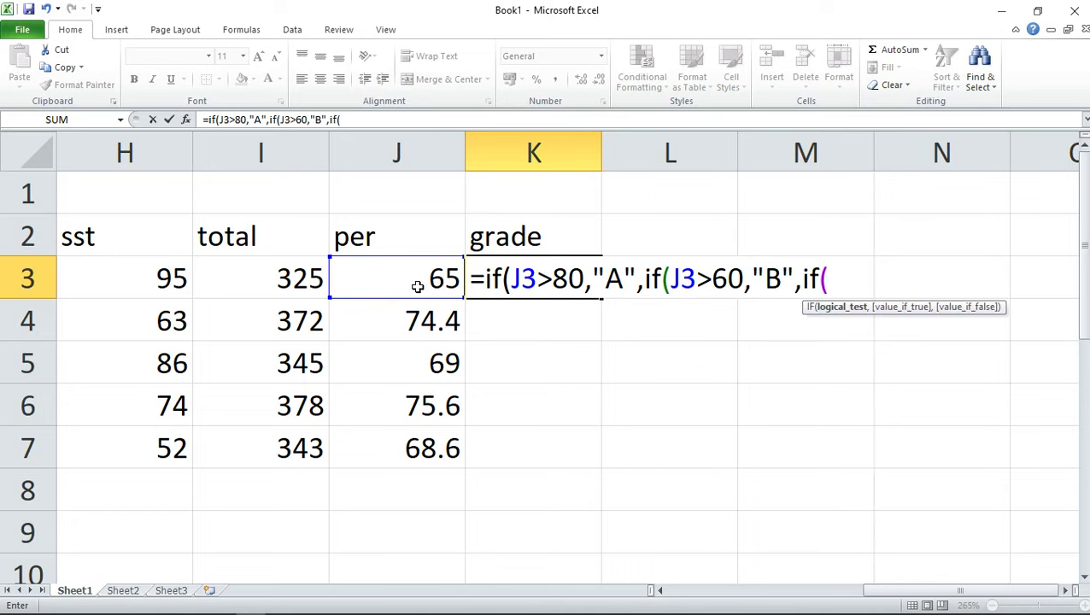
pyautogui.click(417, 286)
pyautogui.write('>50')
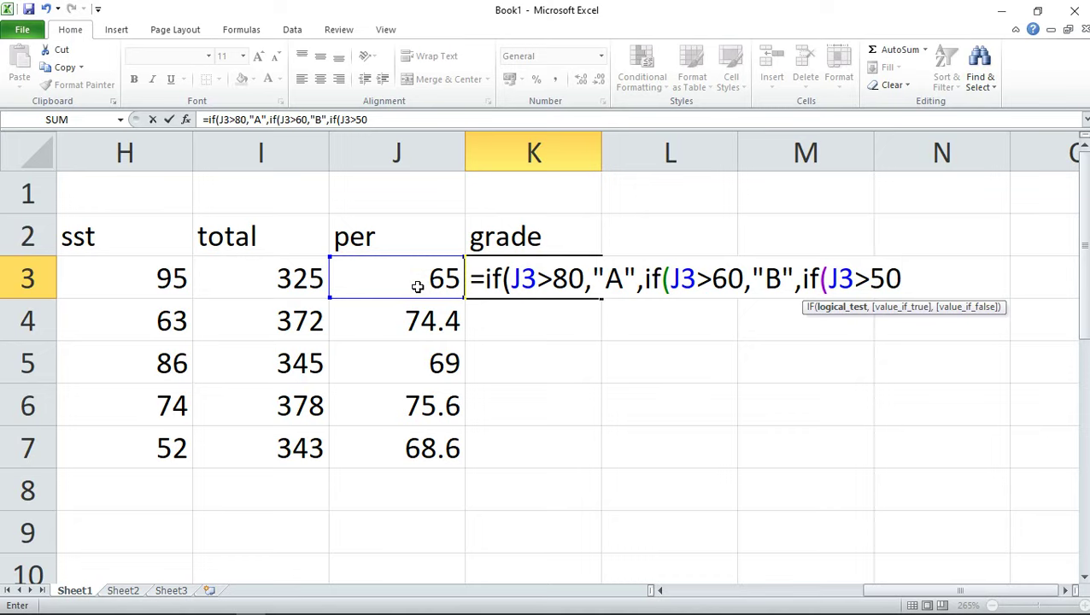
pyautogui.write(',')
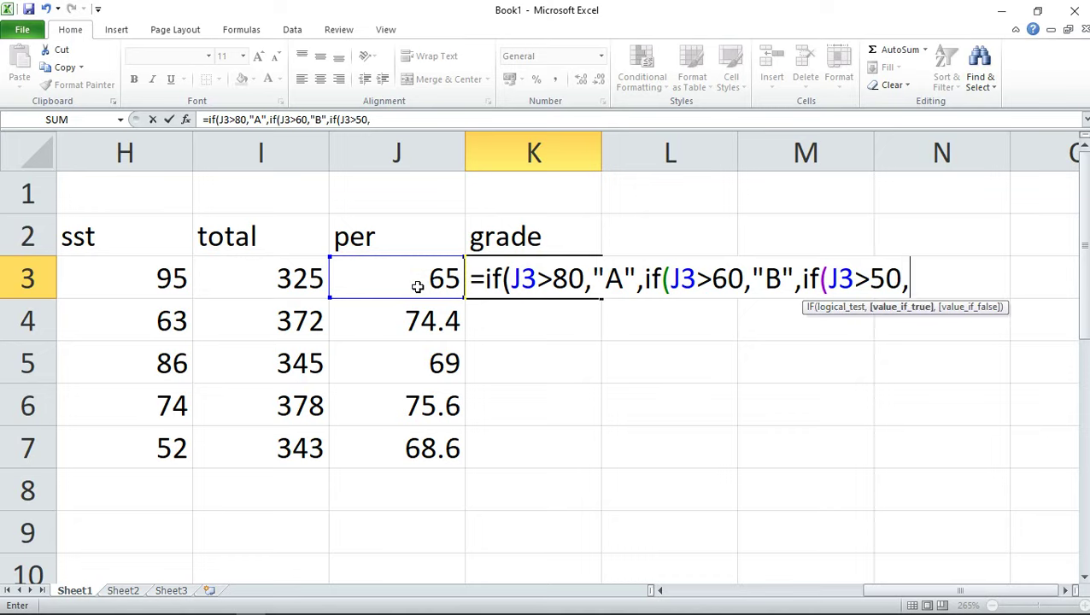
pyautogui.write('"')
pyautogui.write('C"')
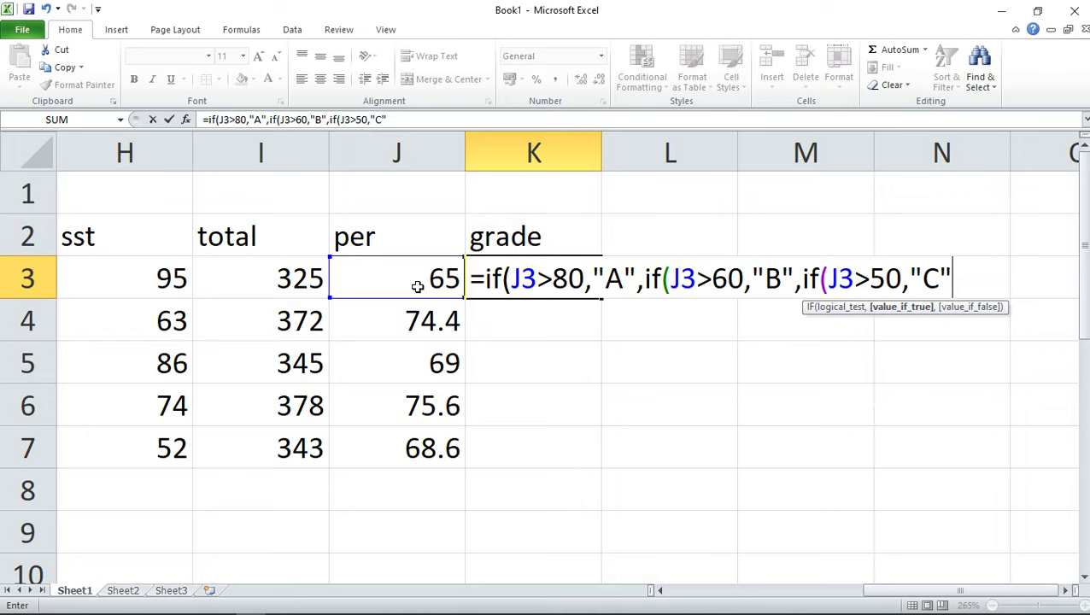
pyautogui.write(',"')
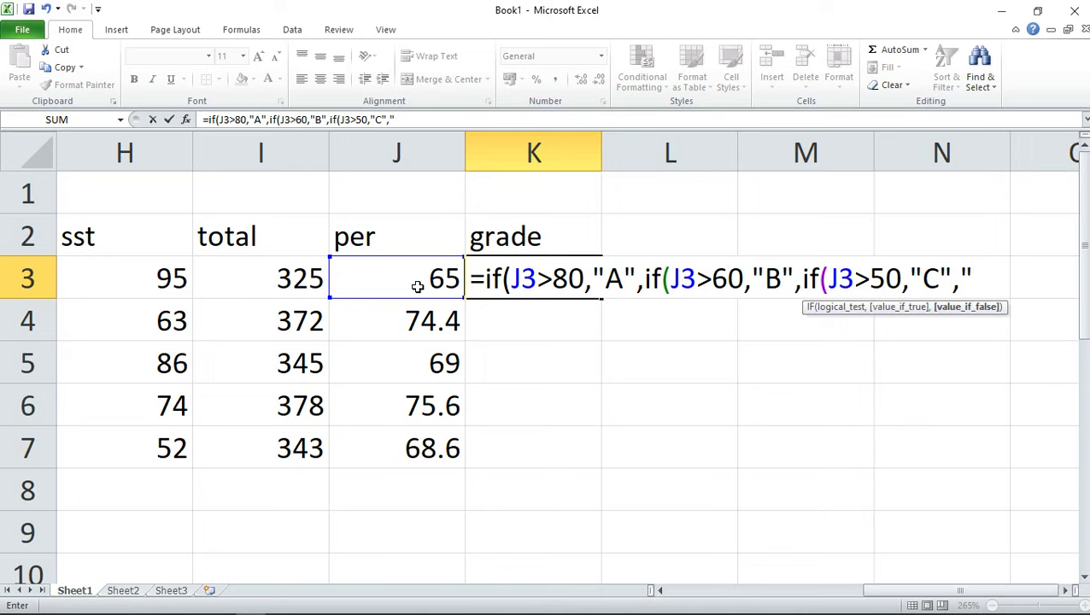
pyautogui.write('D"')
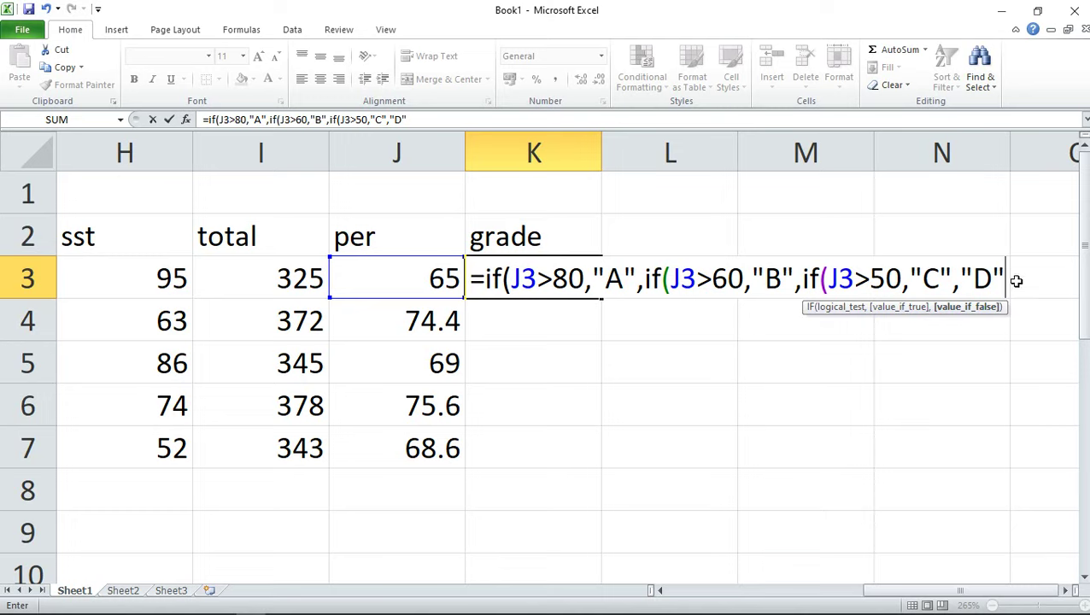
pyautogui.write(')')
pyautogui.write(')')
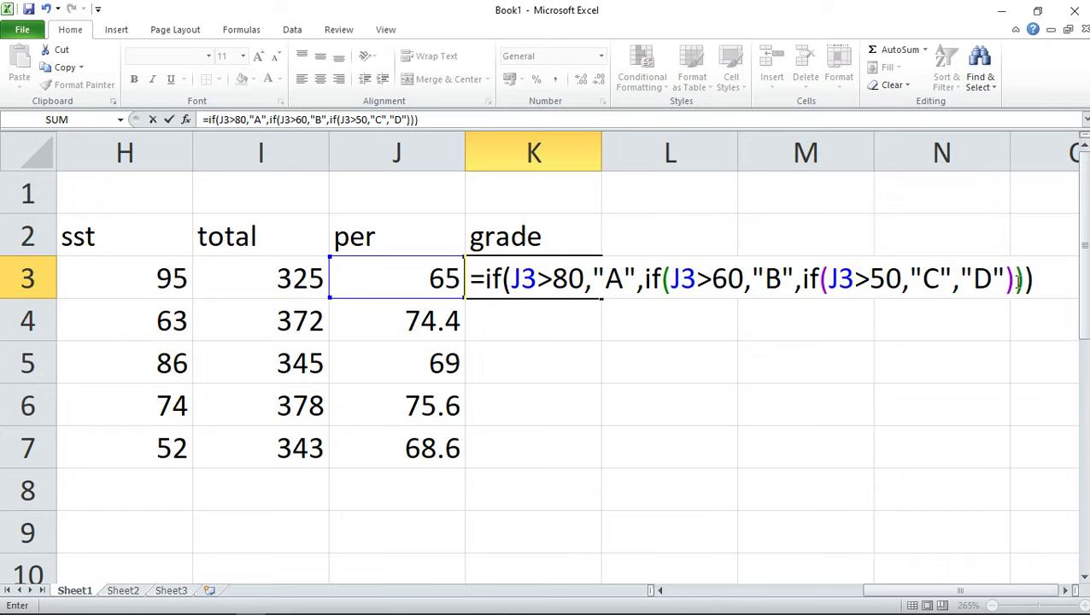
pyautogui.press('Return')
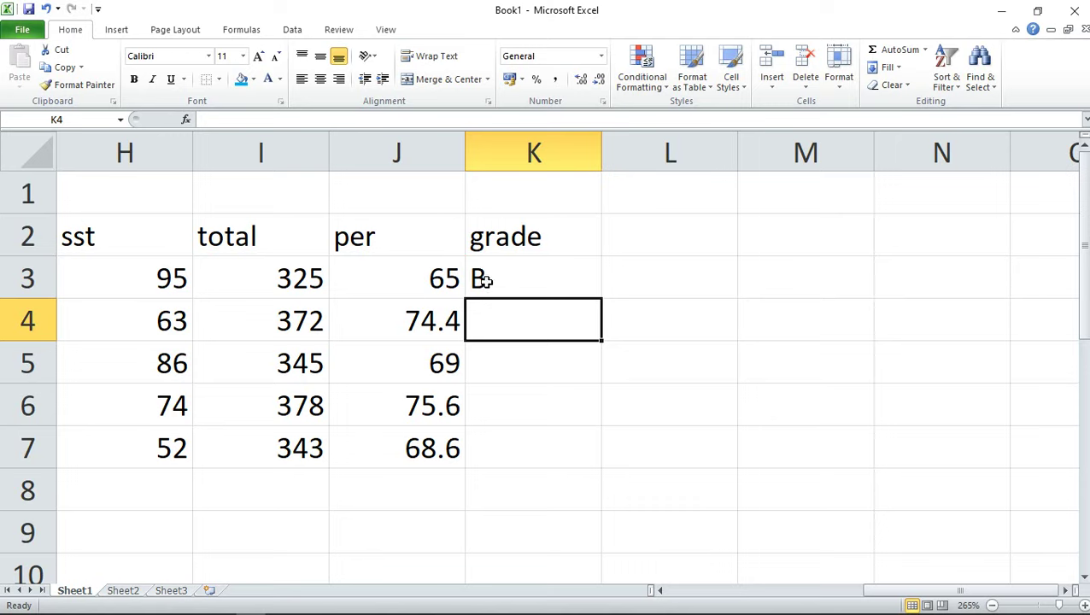
# Fill the K3 grade formula down through K7 so every student shows a grade.
pyautogui.click(481, 277)
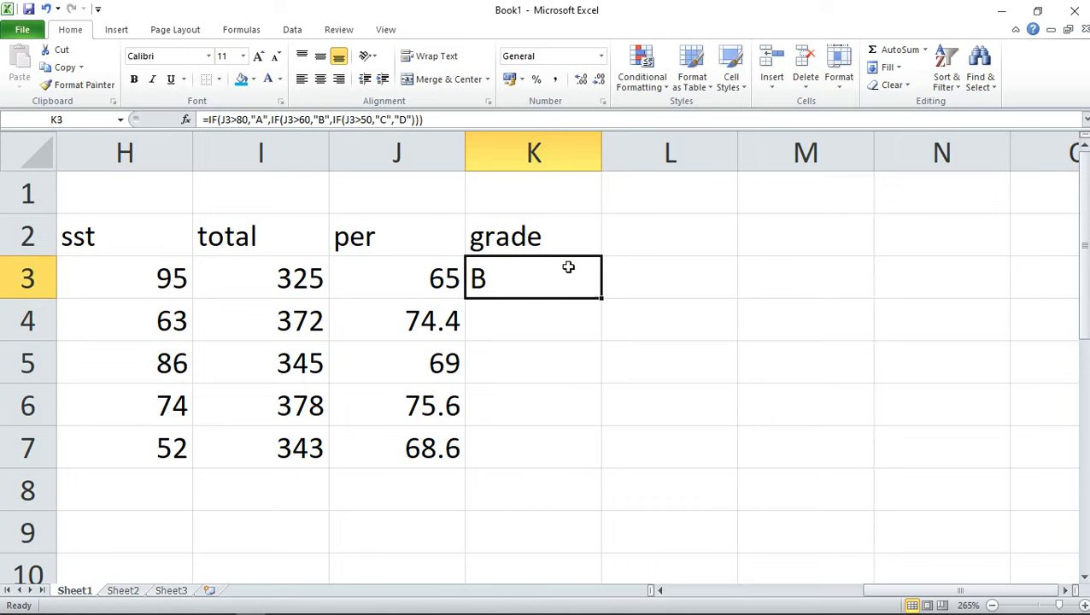
pyautogui.doubleClick(602, 298)
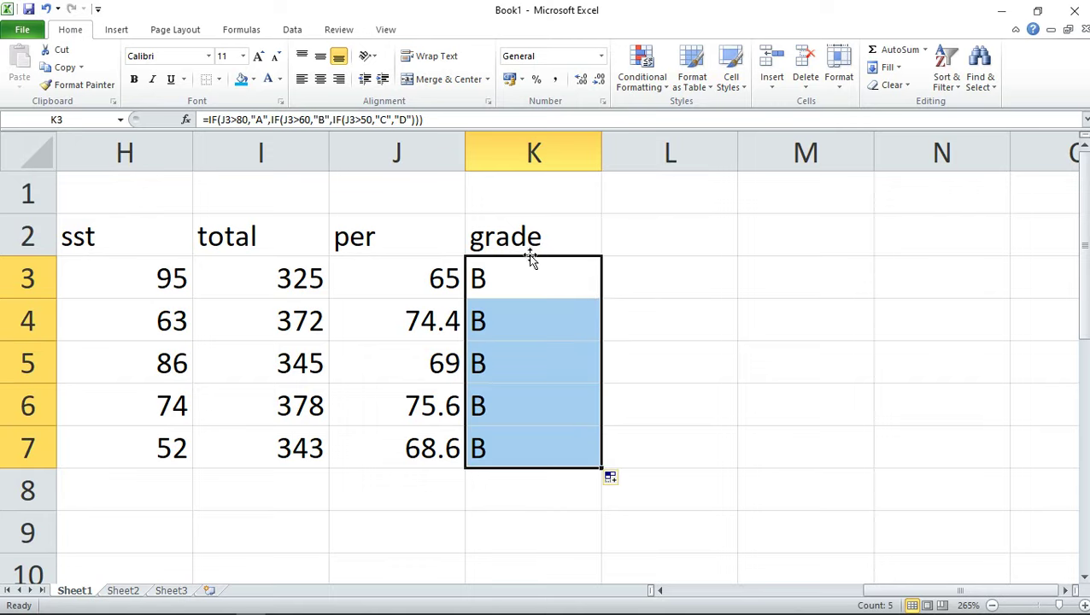
pyautogui.moveTo(895, 591); pyautogui.dragTo(844, 595)
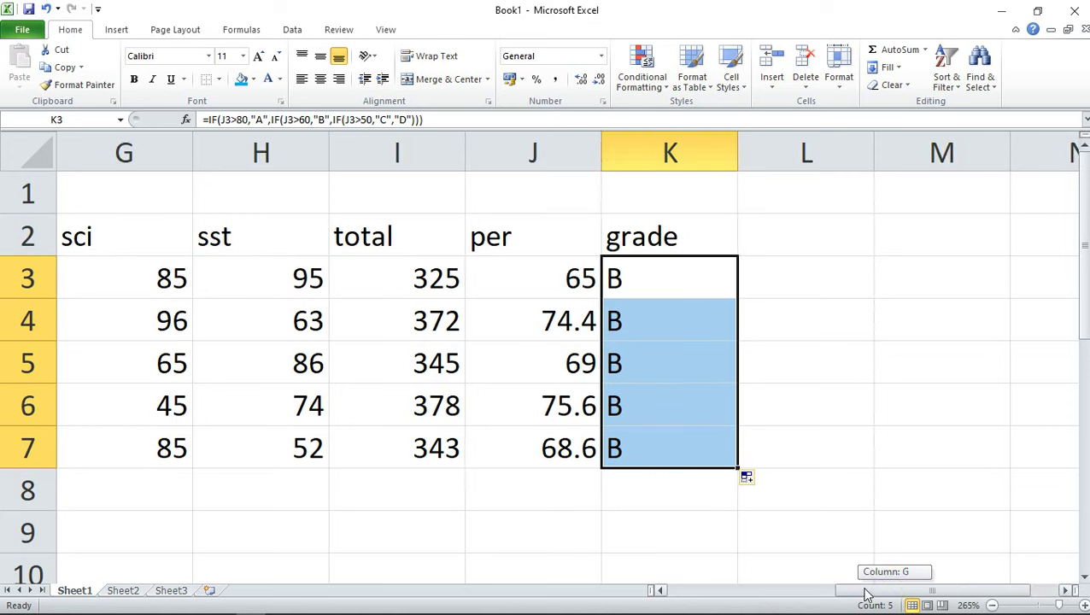
pyautogui.click(605, 559)
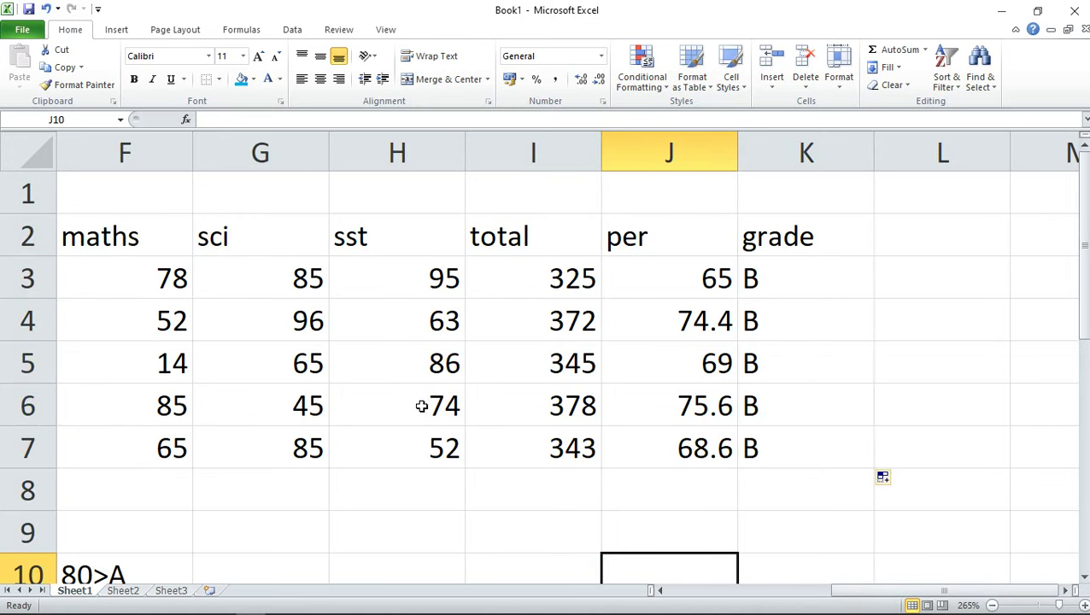
# Raise row 3's marks to sci 90, eng 85 and maths 90, so it grades A.
pyautogui.click(287, 269)
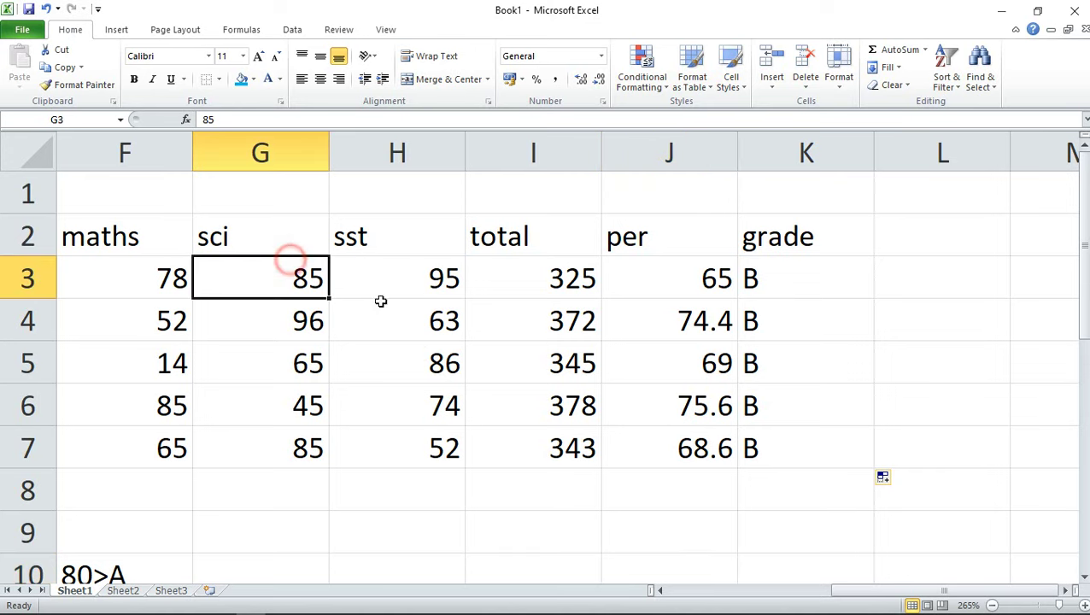
pyautogui.write('90')
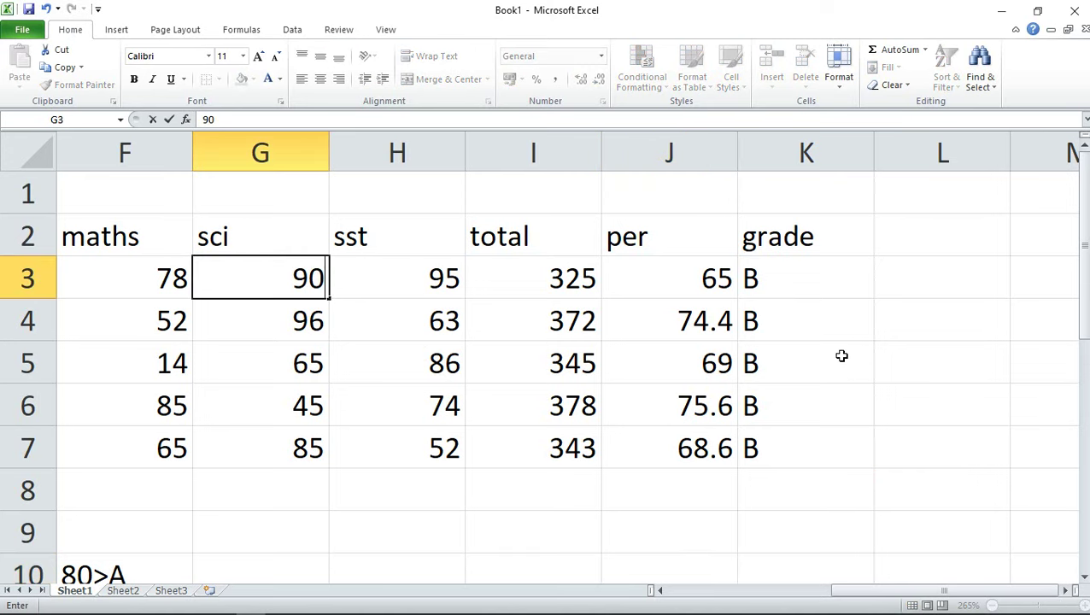
pyautogui.click(518, 397)
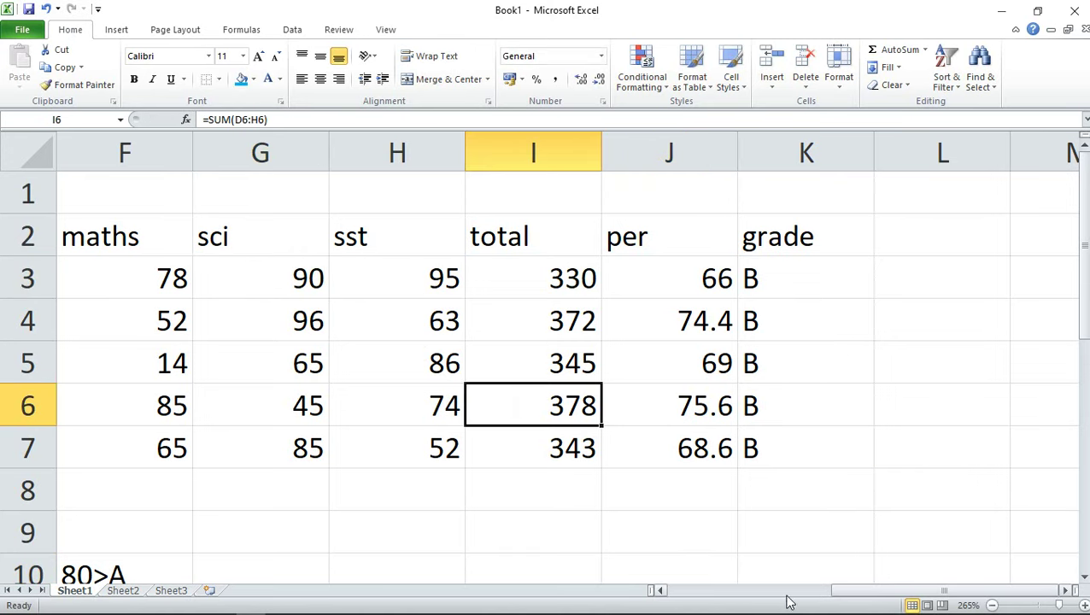
pyautogui.moveTo(850, 590); pyautogui.dragTo(792, 598)
pyautogui.click(304, 280)
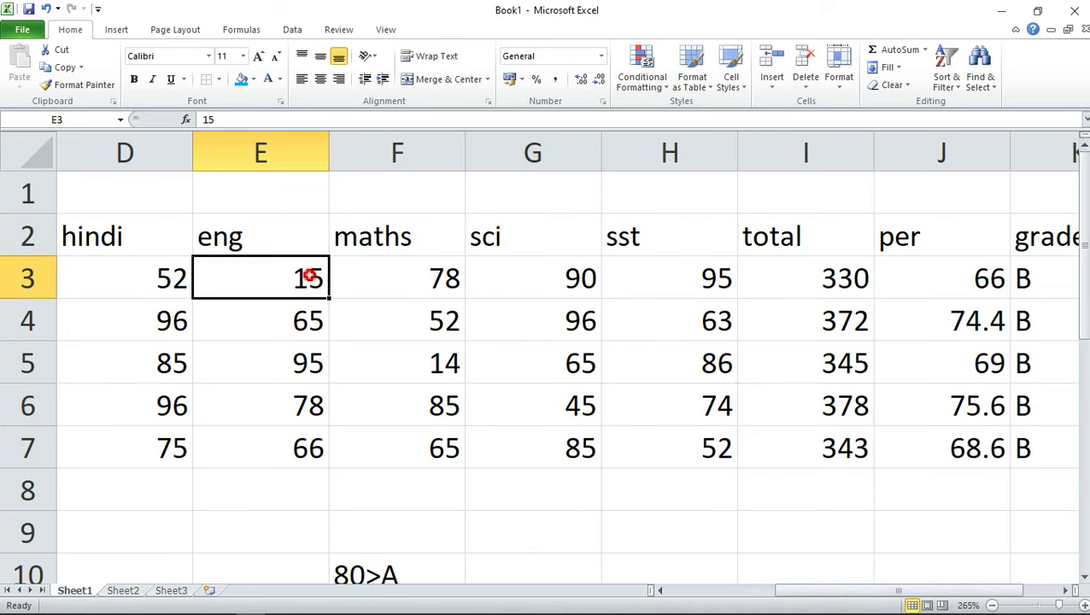
pyautogui.write('85')
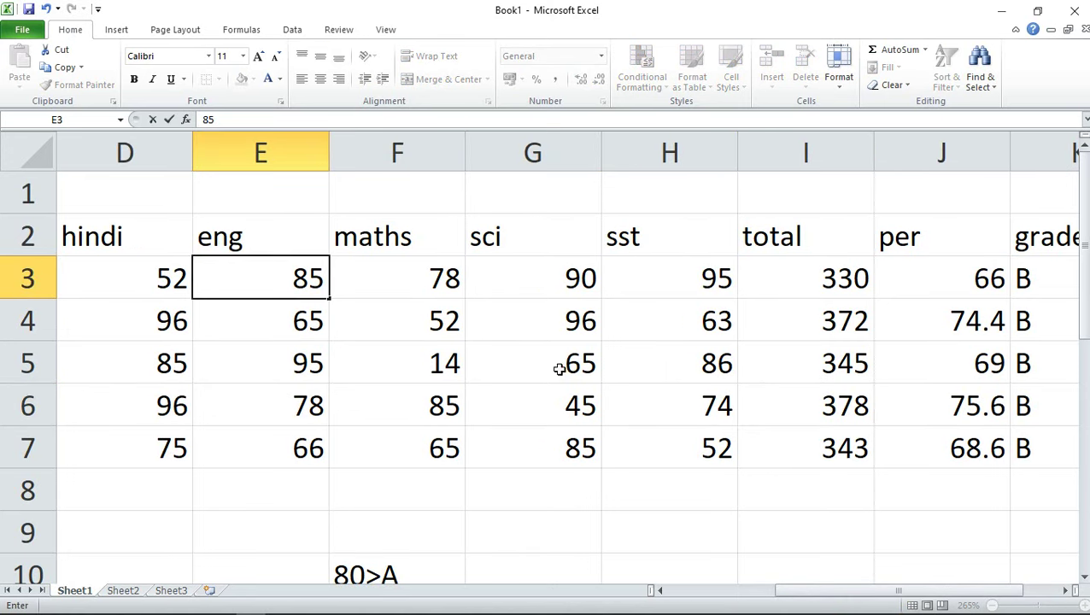
pyautogui.click(558, 369)
pyautogui.moveTo(827, 592); pyautogui.dragTo(885, 596)
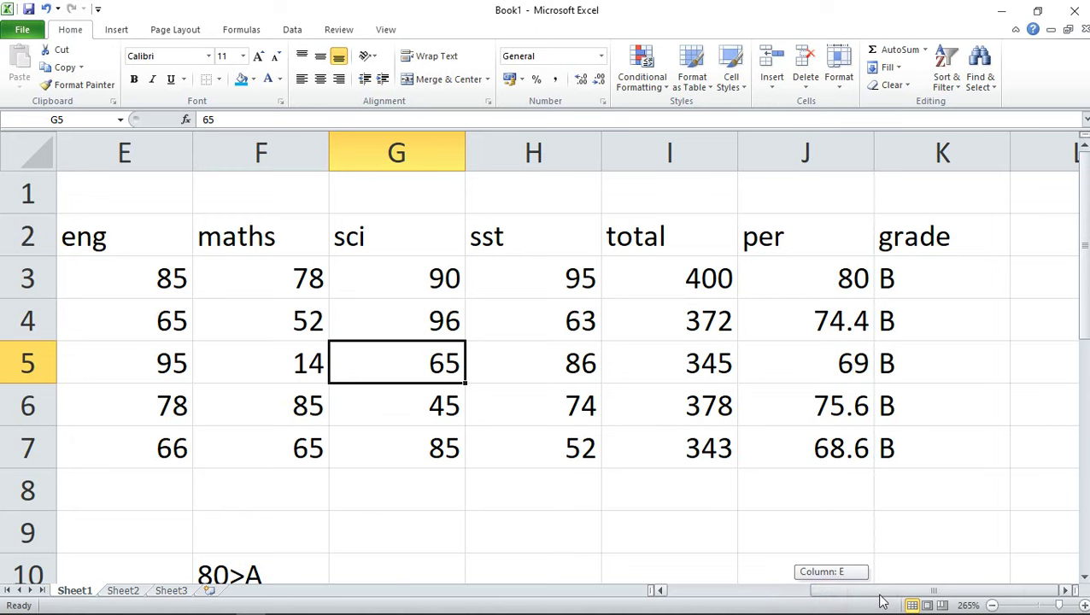
pyautogui.click(304, 292)
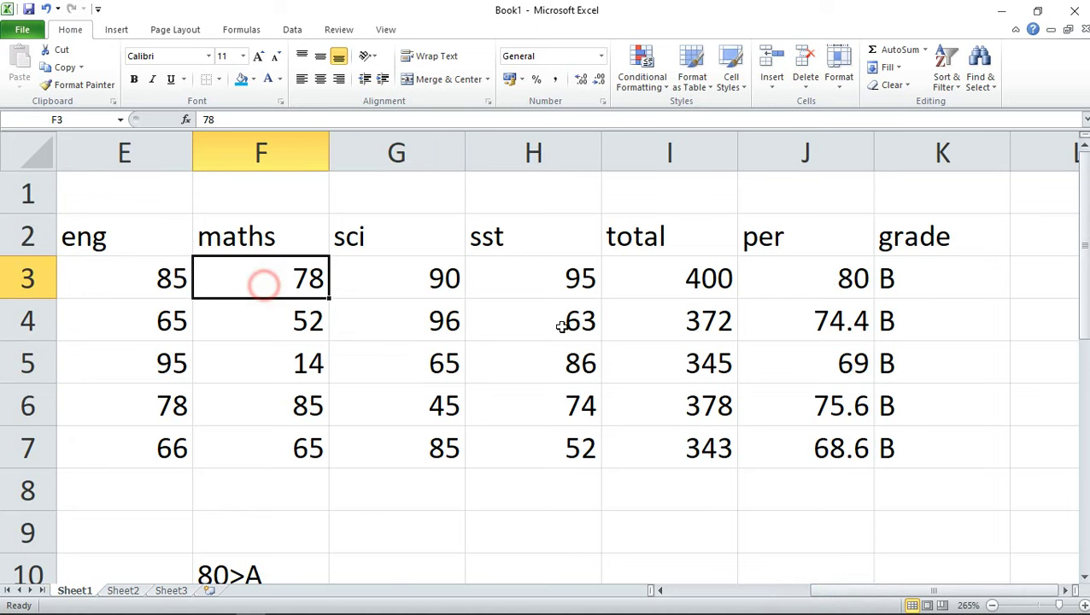
pyautogui.write('90')
pyautogui.press('Return')
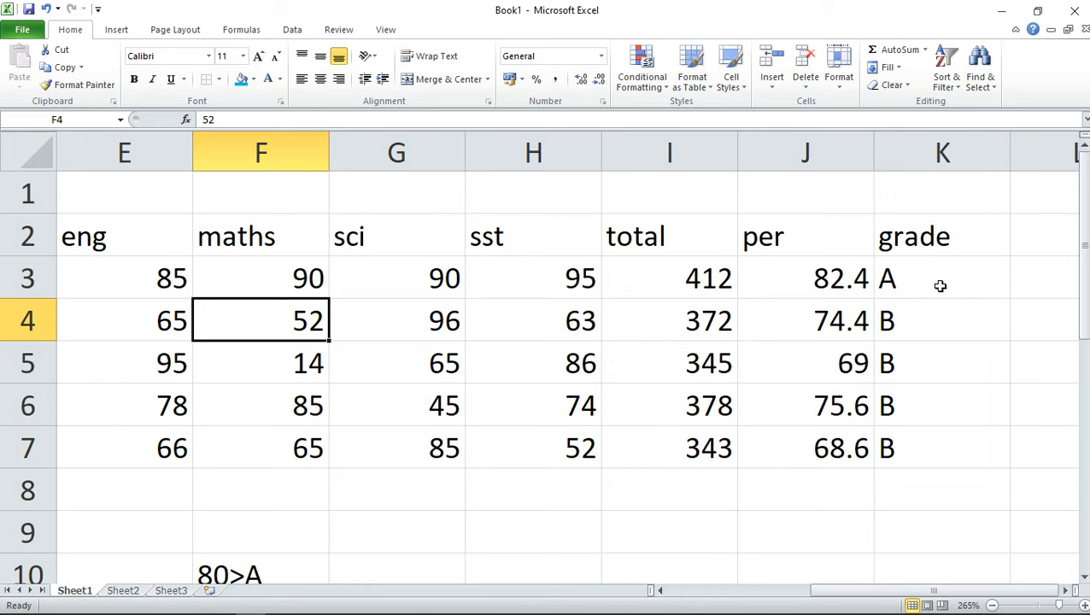
# Lower row 5's sci mark to 20 so its grade drops to C.
pyautogui.click(411, 369)
pyautogui.write('20')
pyautogui.press('Return')
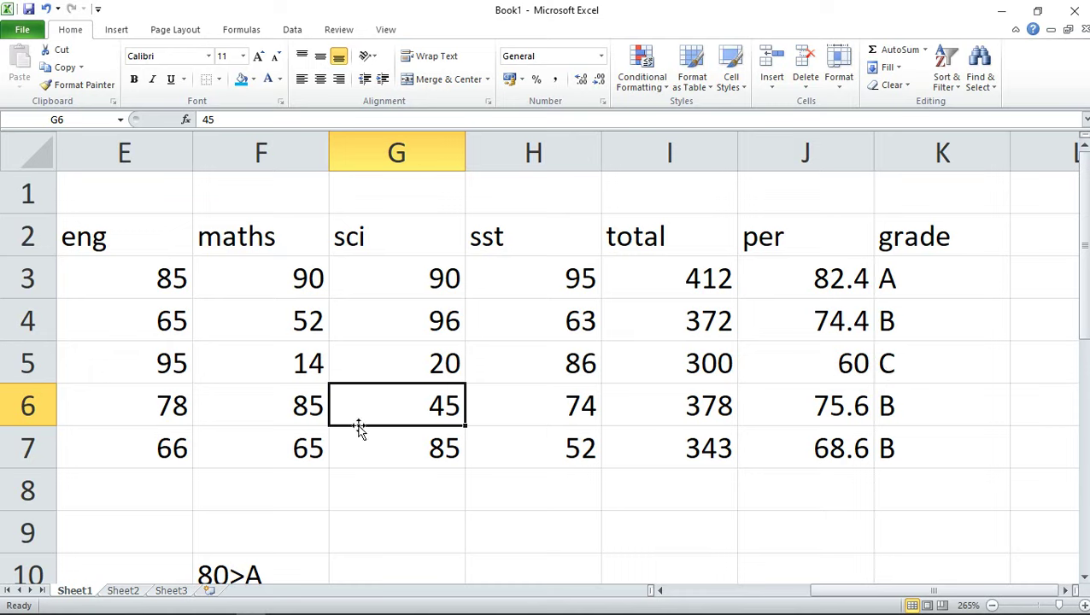
# Lower row 7's sci mark to 10 and maths mark to 30.
pyautogui.click(415, 443)
pyautogui.write('10')
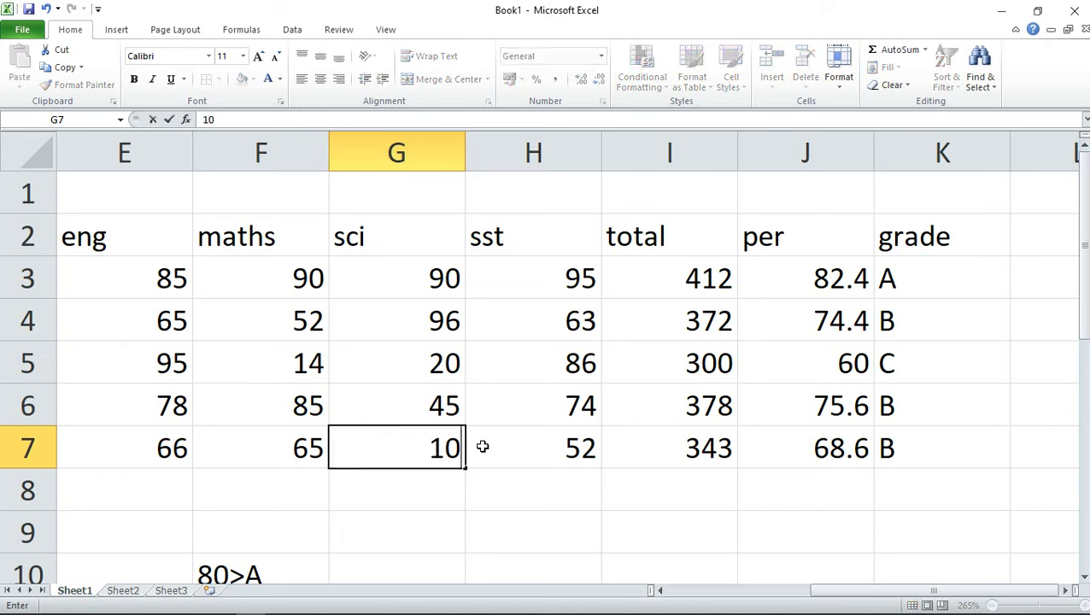
pyautogui.press('Return')
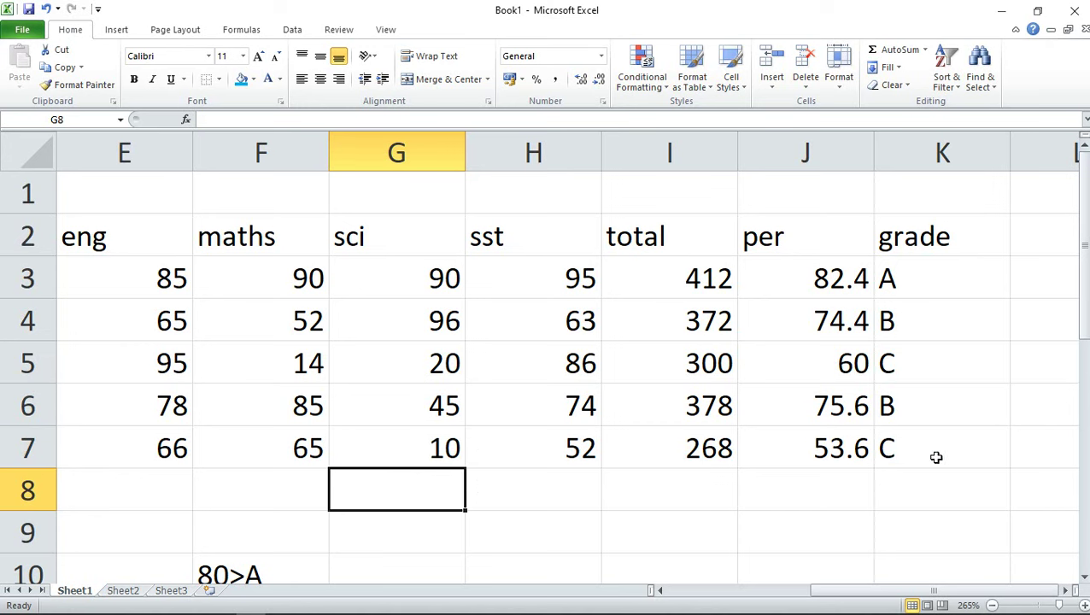
pyautogui.click(297, 451)
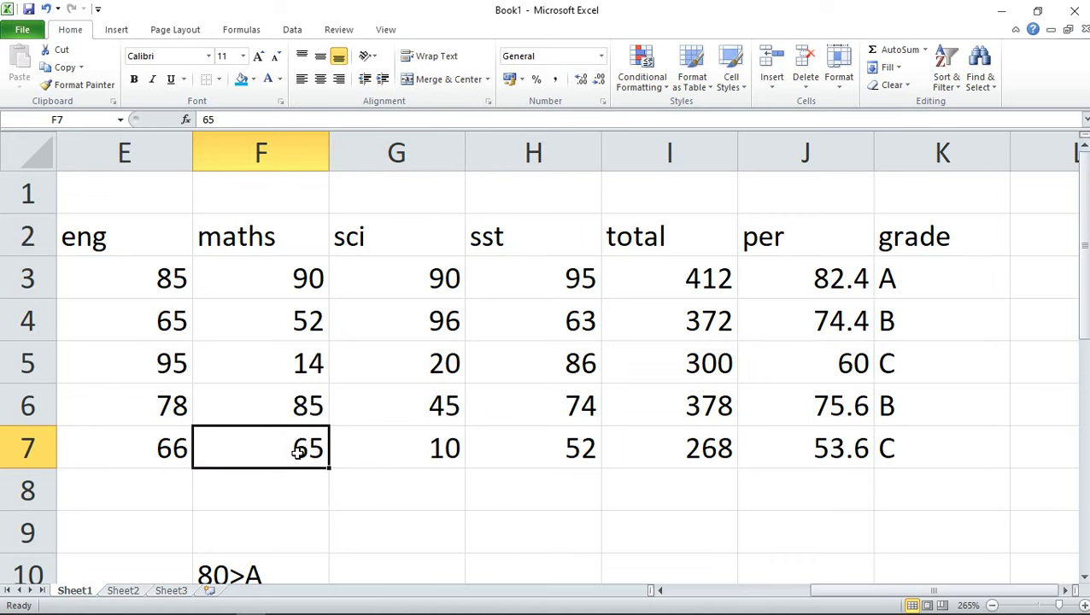
pyautogui.write('30')
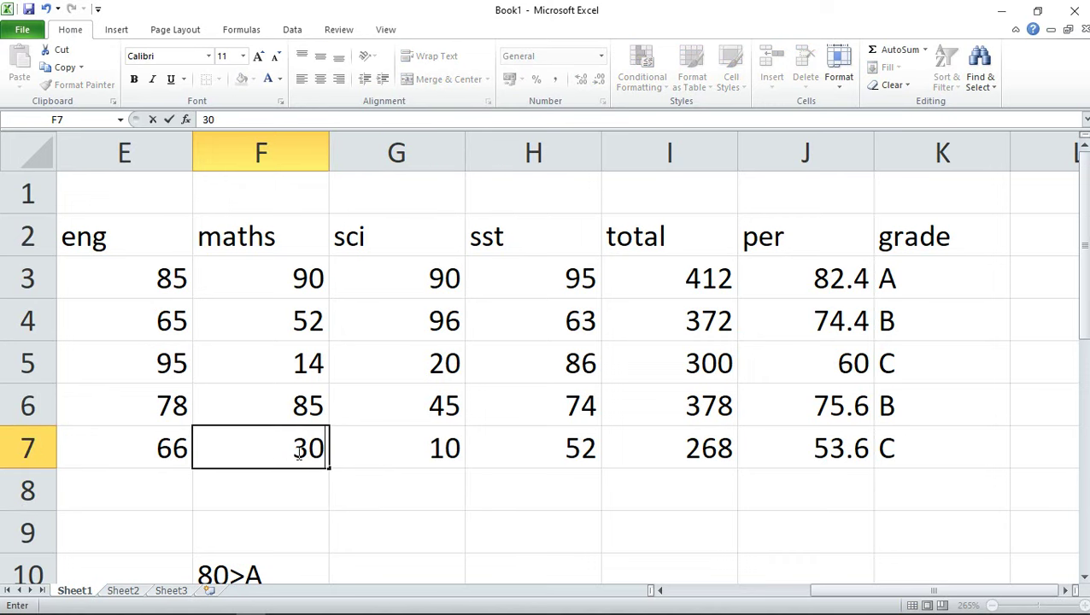
pyautogui.press('Return')
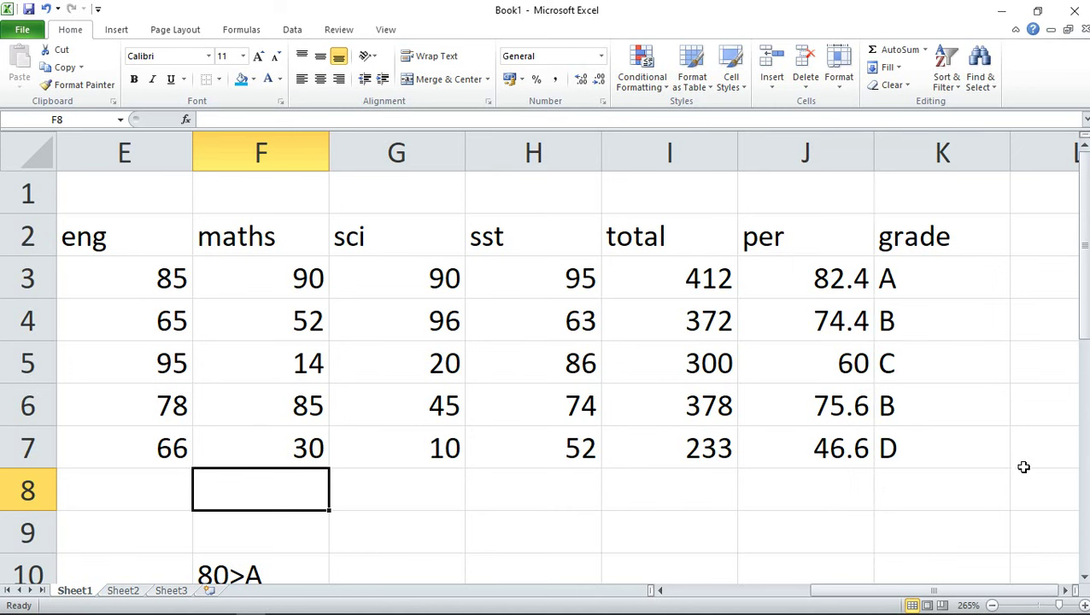
# Select the grade column K2:K7 to review the grades A, B, C, B, D.
pyautogui.scroll(-1, 470, 396)
pyautogui.scroll(-1, 470, 397)
pyautogui.scroll(2, 469, 396)
pyautogui.moveTo(940, 226)
pyautogui.mouseDown()
pyautogui.moveTo(949, 263)
pyautogui.moveTo(936, 447)
pyautogui.mouseUp()
pyautogui.click(726, 501)
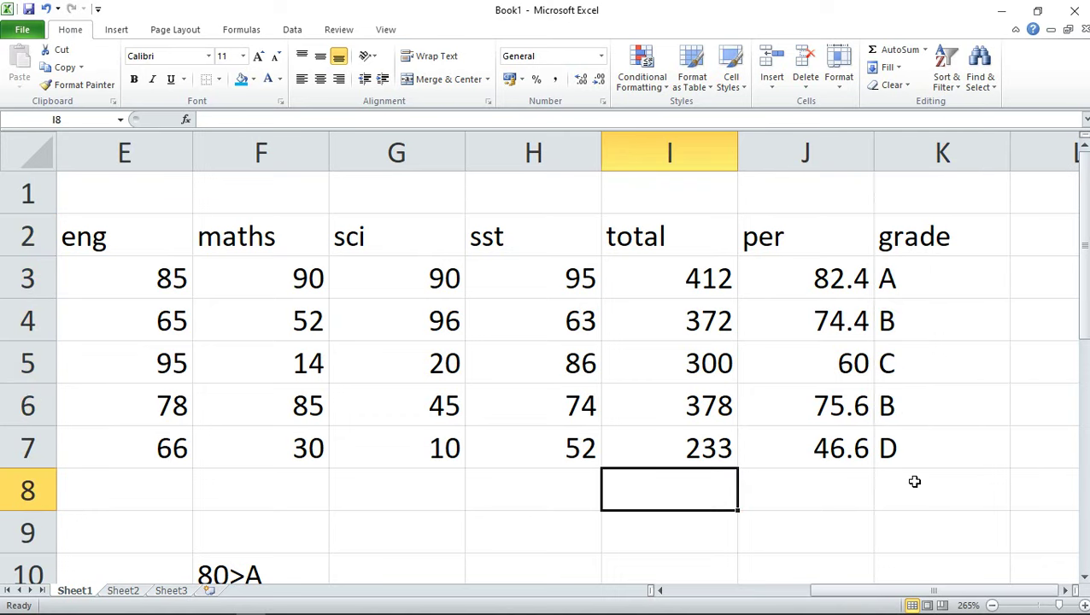
pyautogui.scroll(-2, 394, 401)
pyautogui.scroll(2, 394, 419)
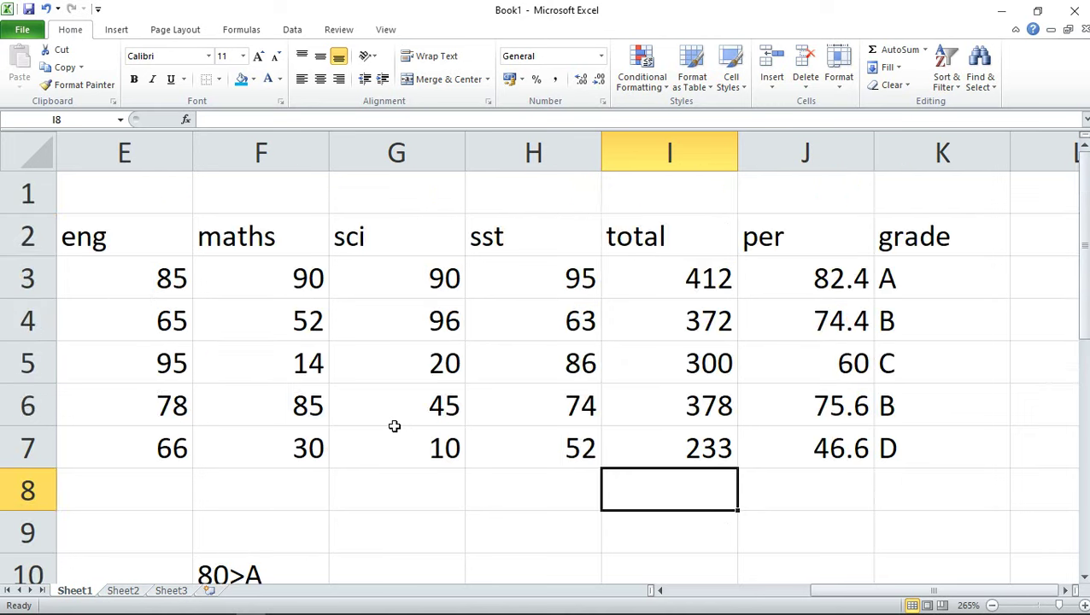